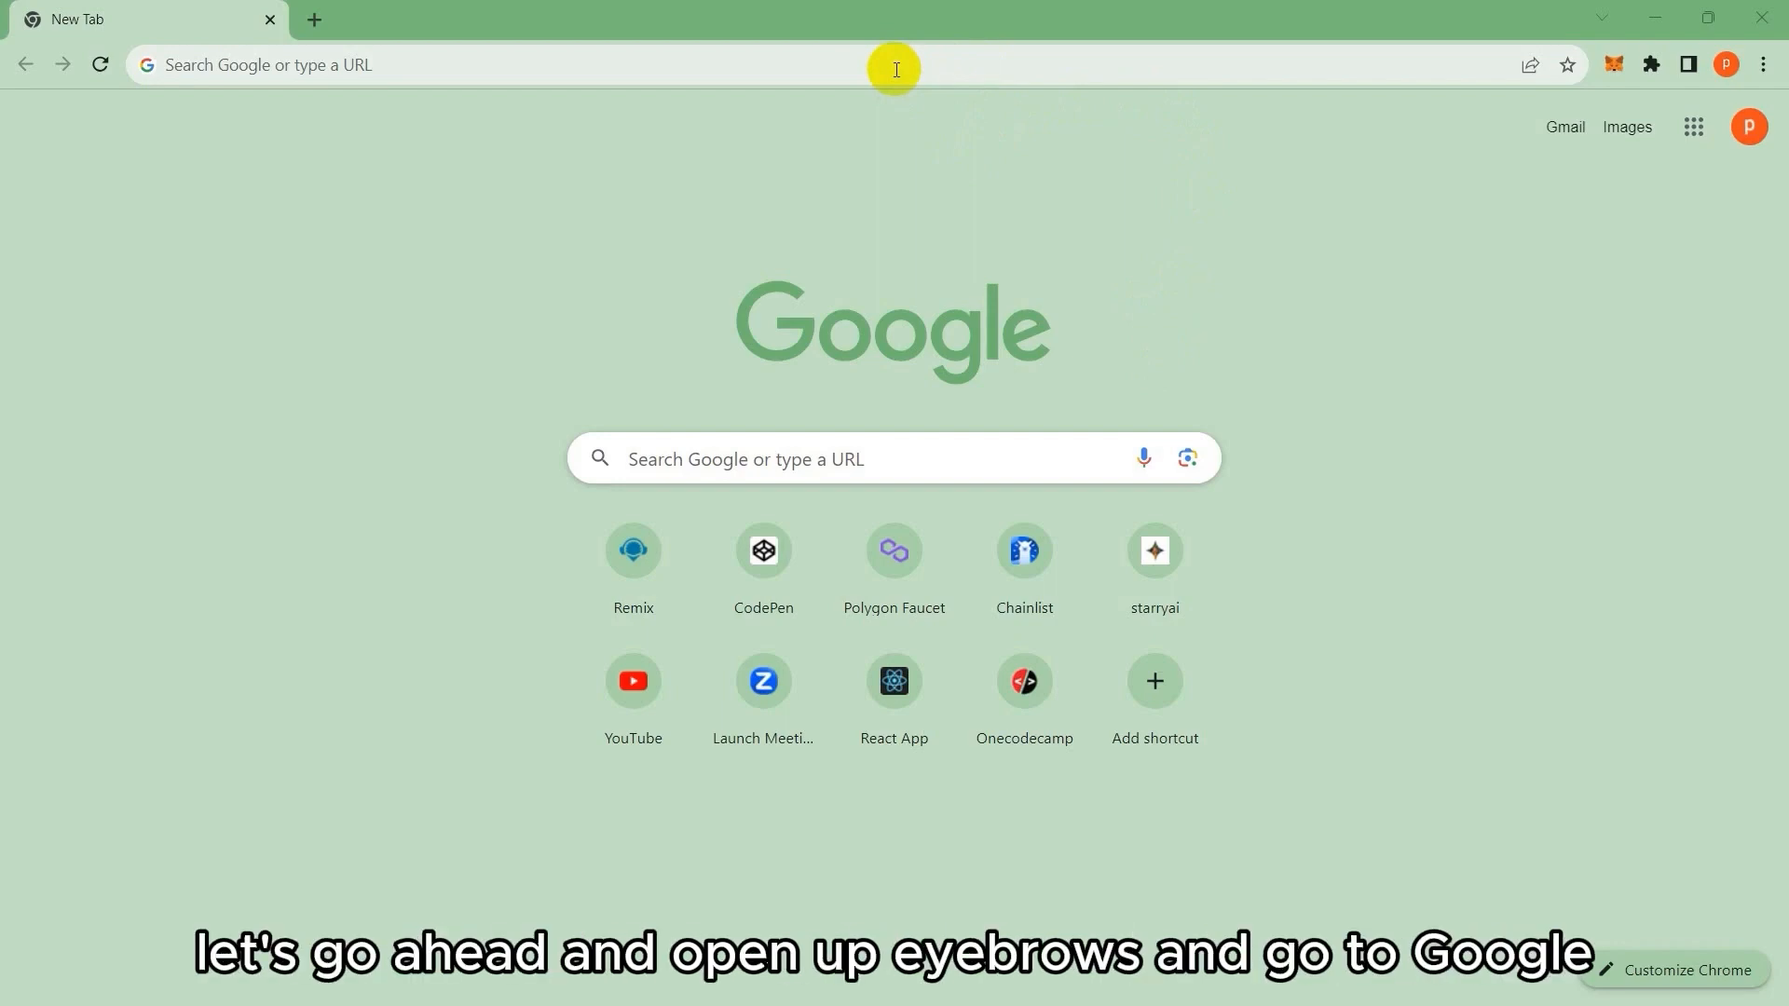
Go to google.com and search for 'mysql'.
left_click(897, 70)
type("google.com")
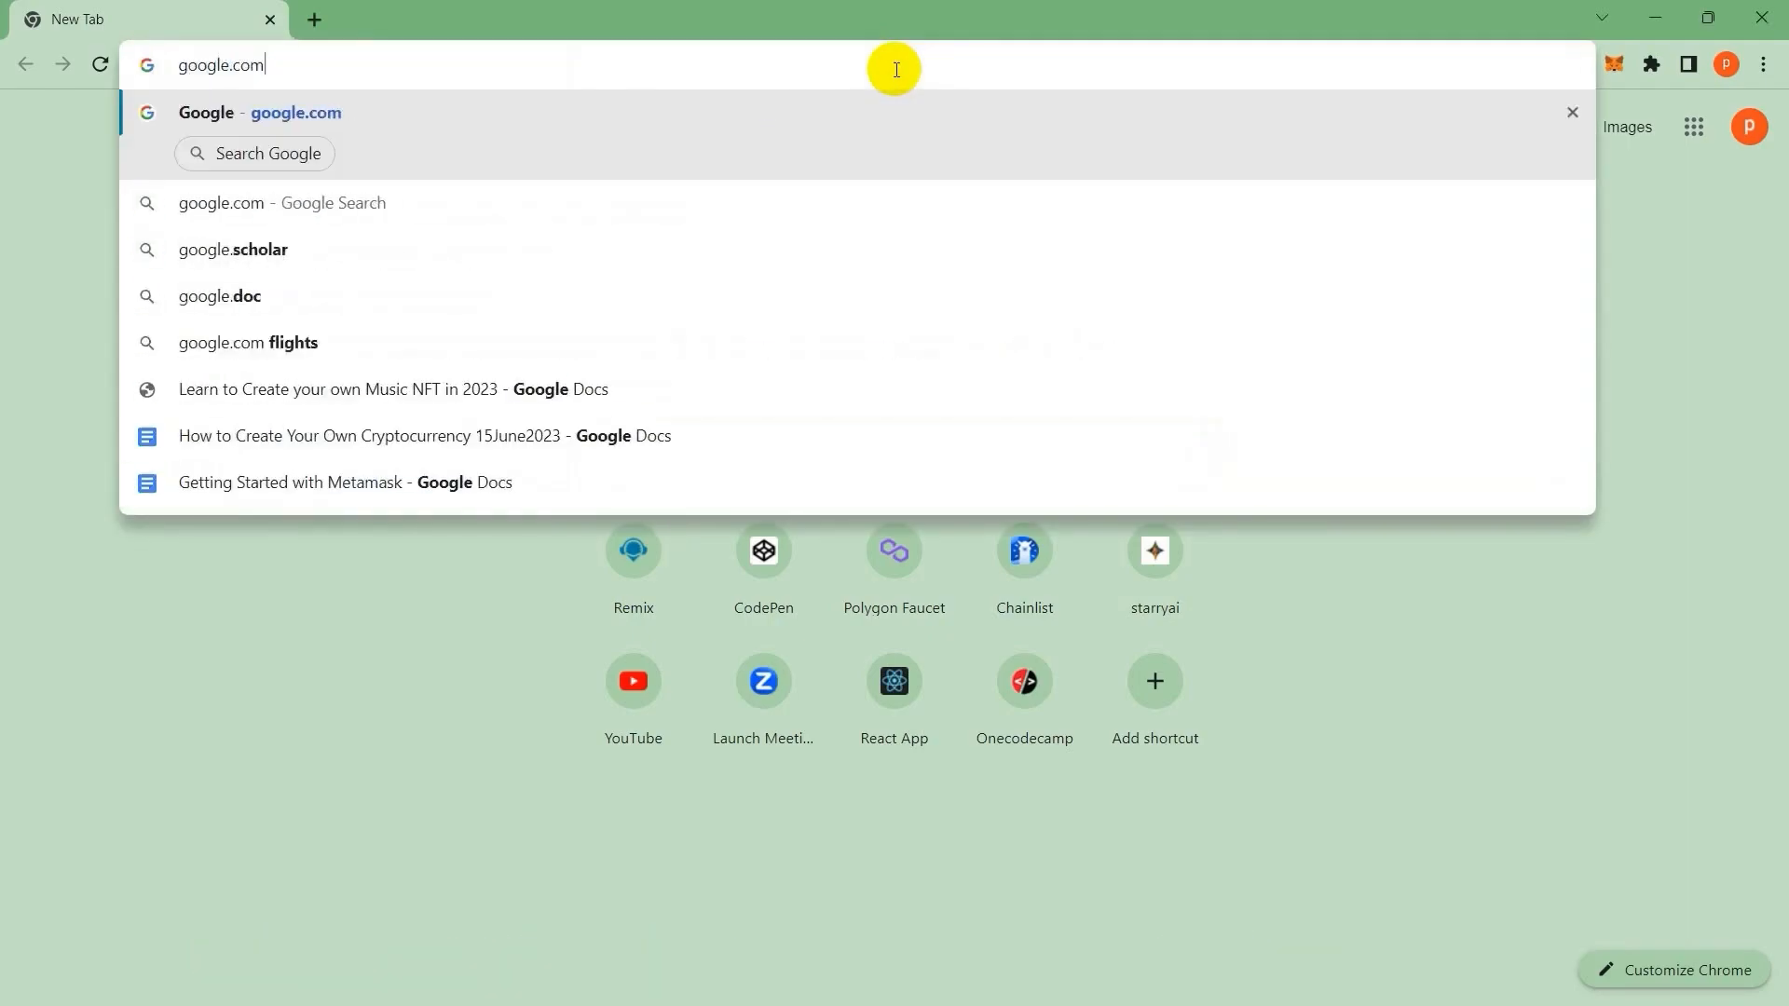
key("Return")
left_click(835, 479)
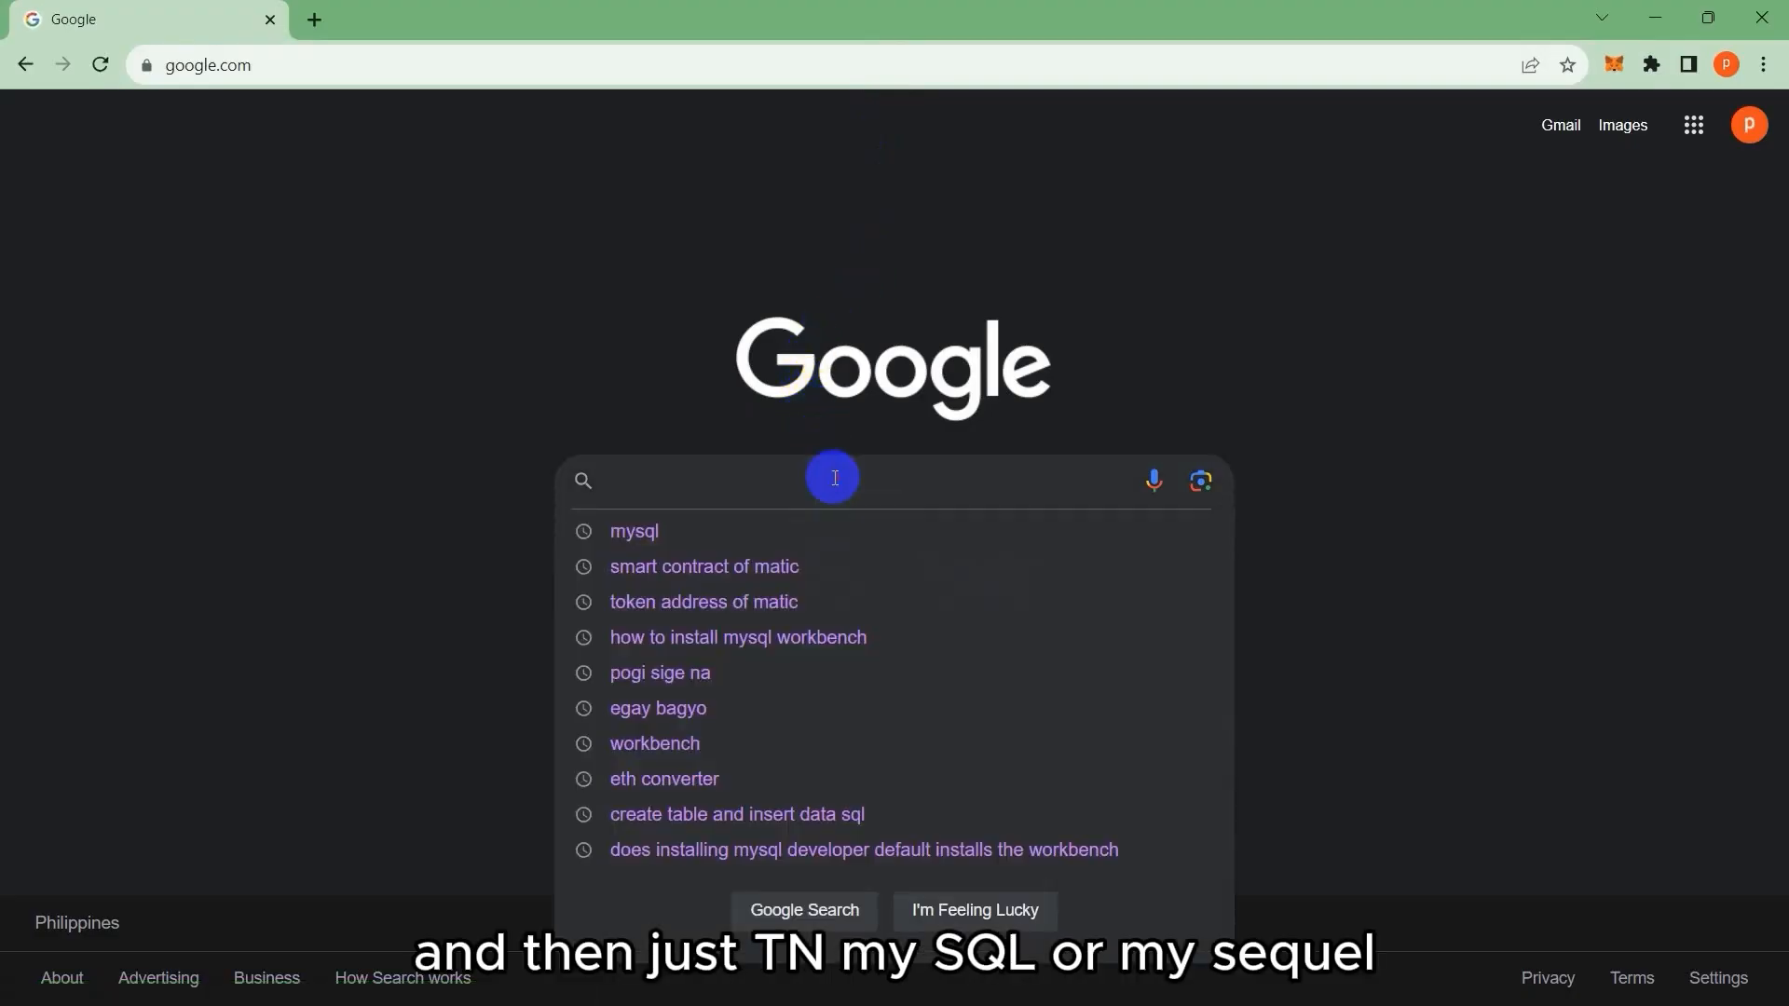
type("mysql")
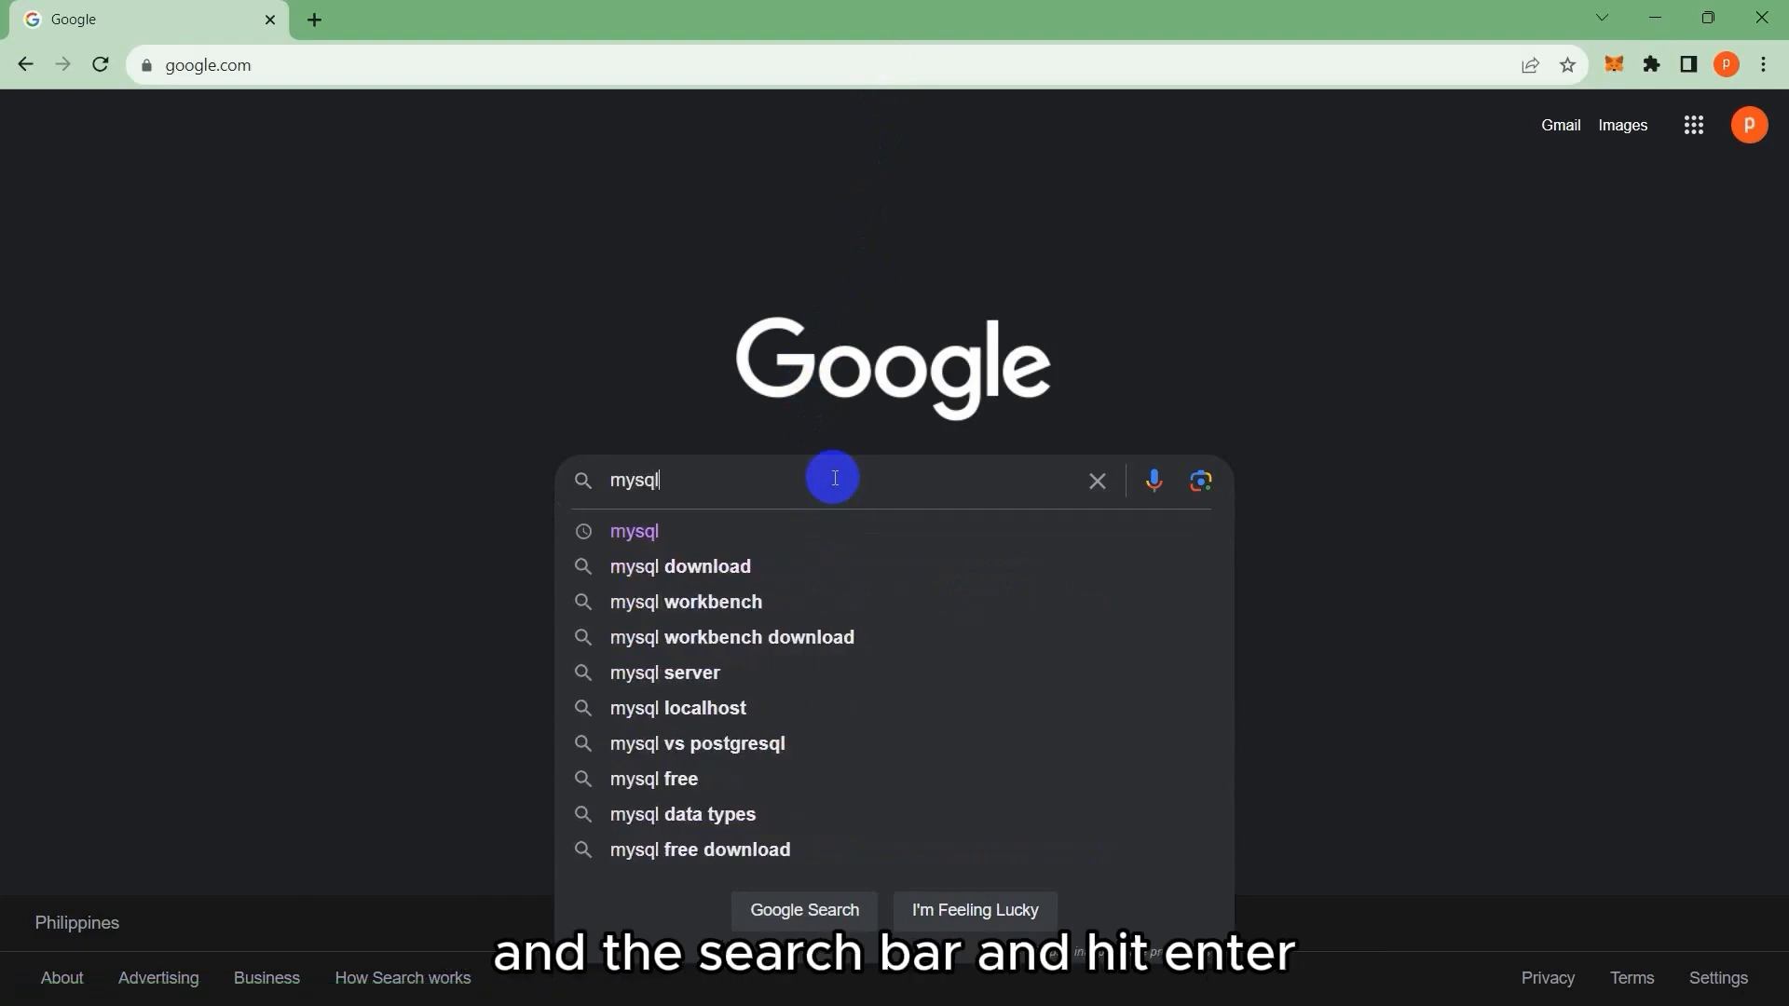
key("Return")
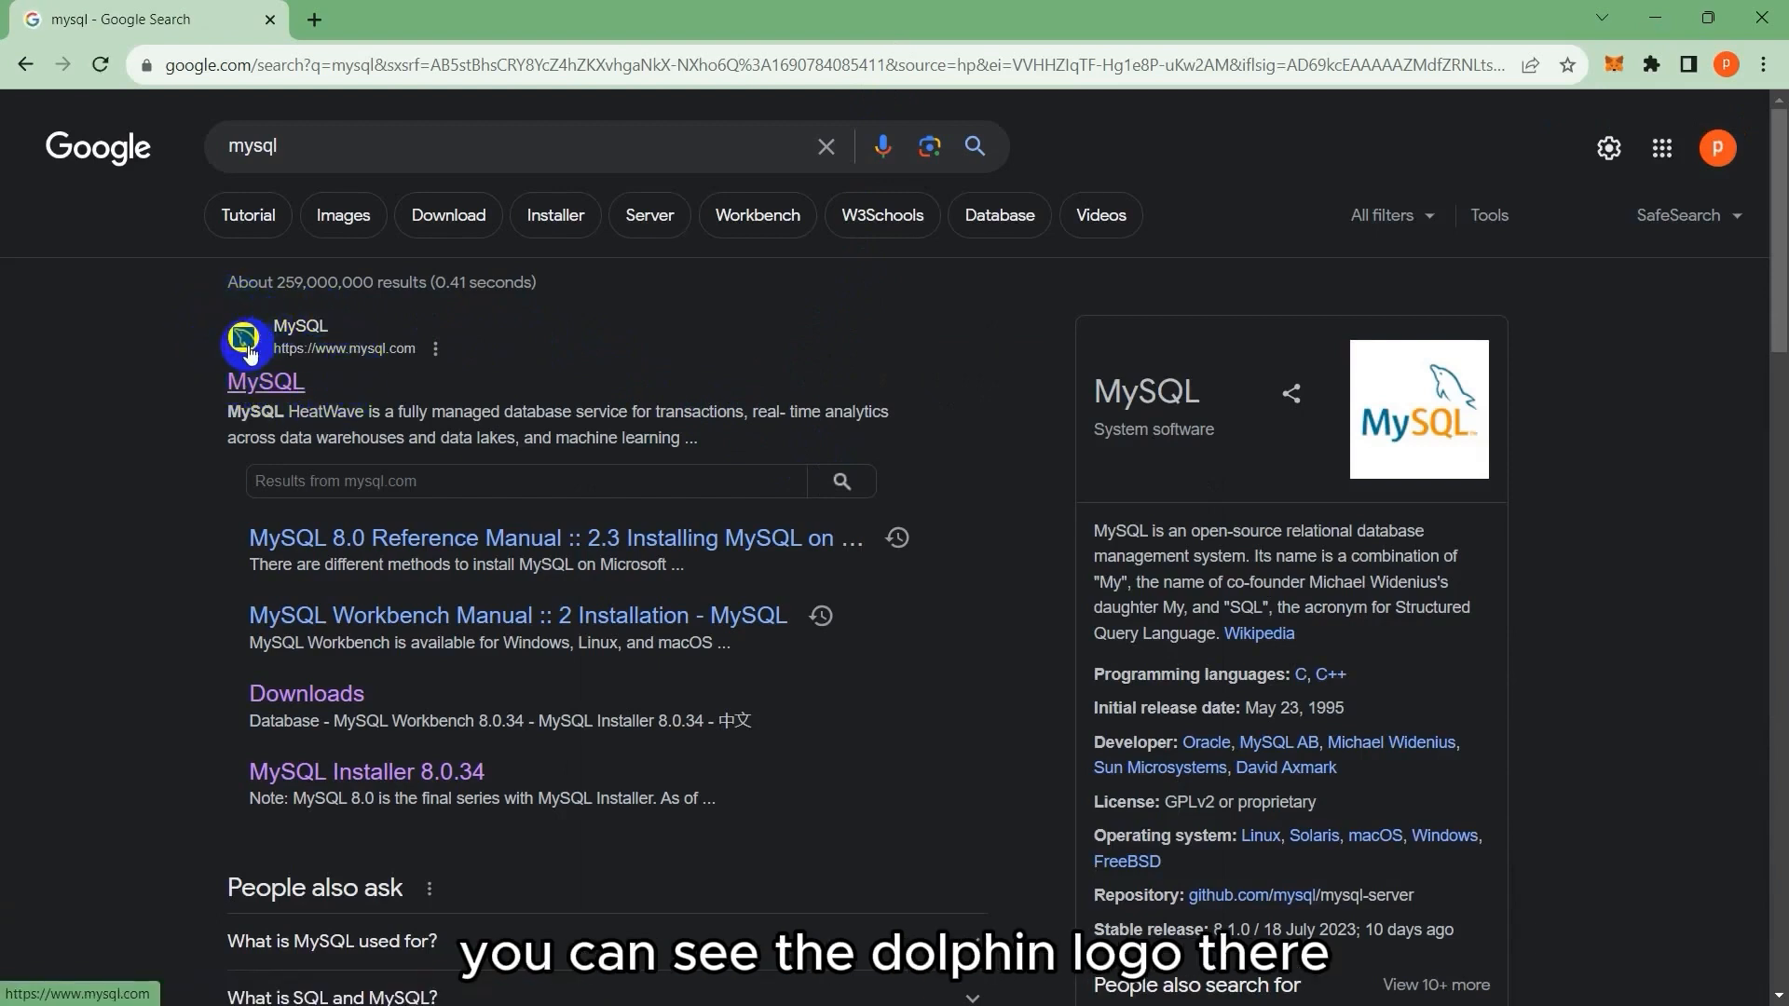
From the MySQL site, go through Downloads and MySQL Community (GPL) Downloads to MySQL Installer for Windows.
left_click(273, 389)
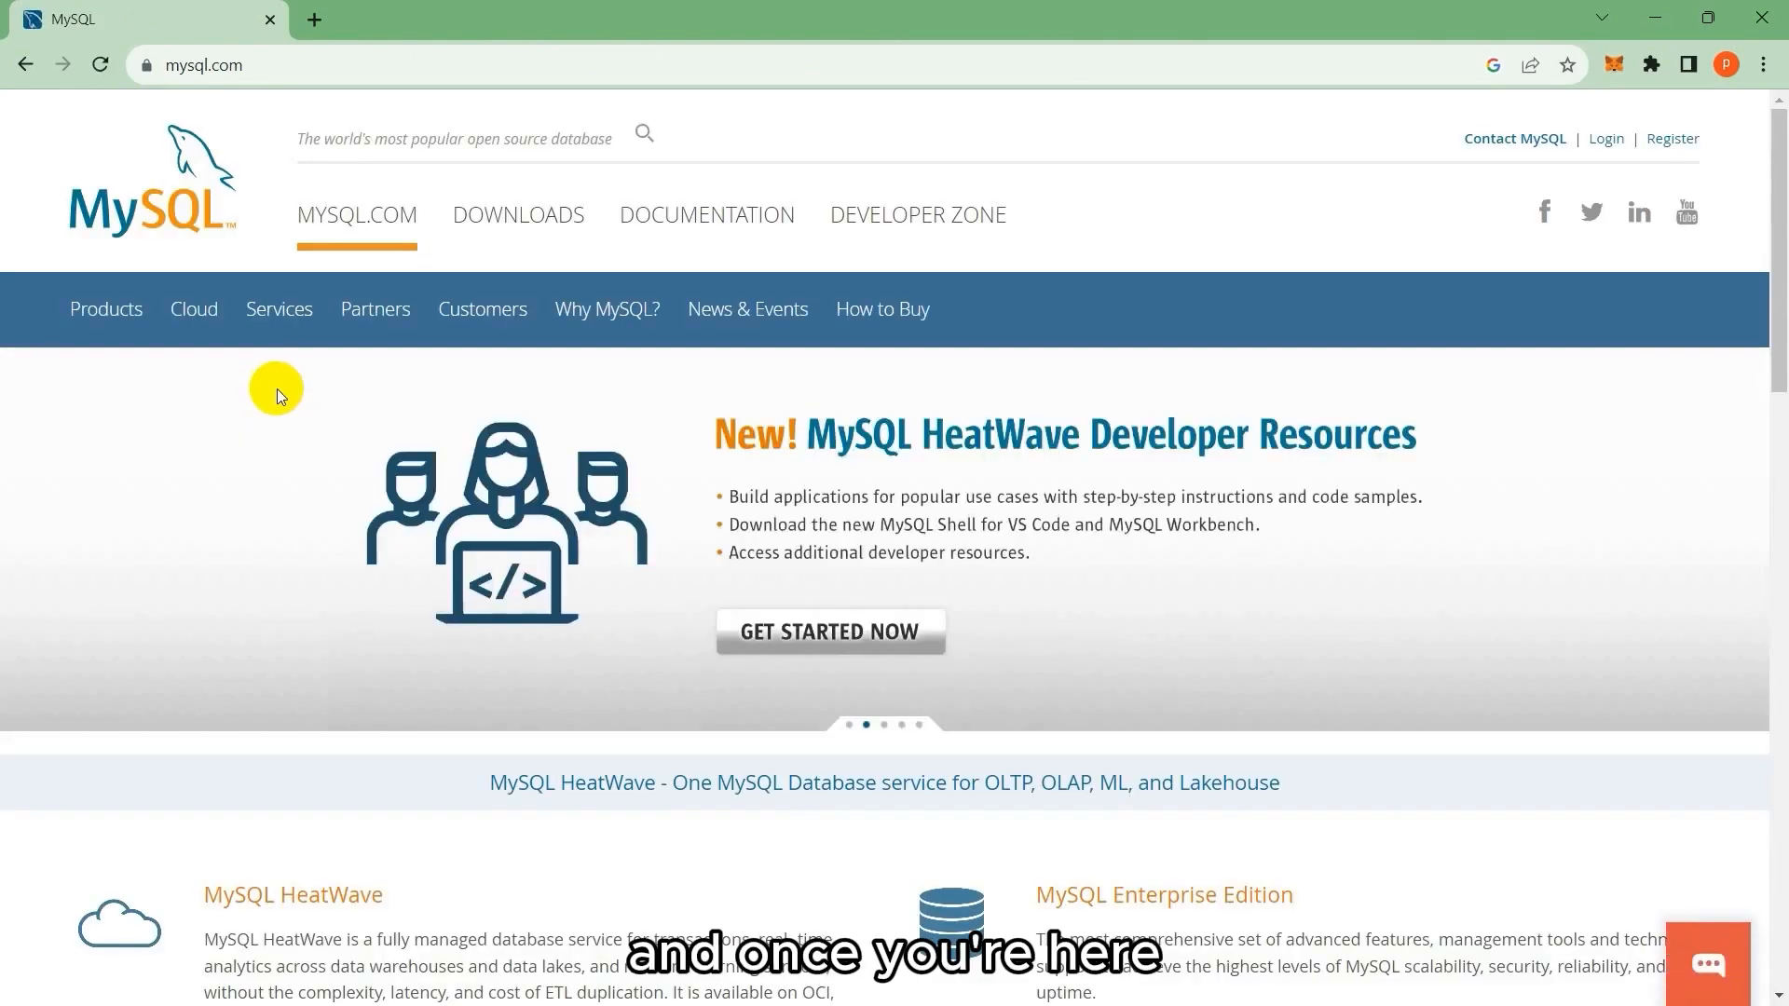
left_click(525, 222)
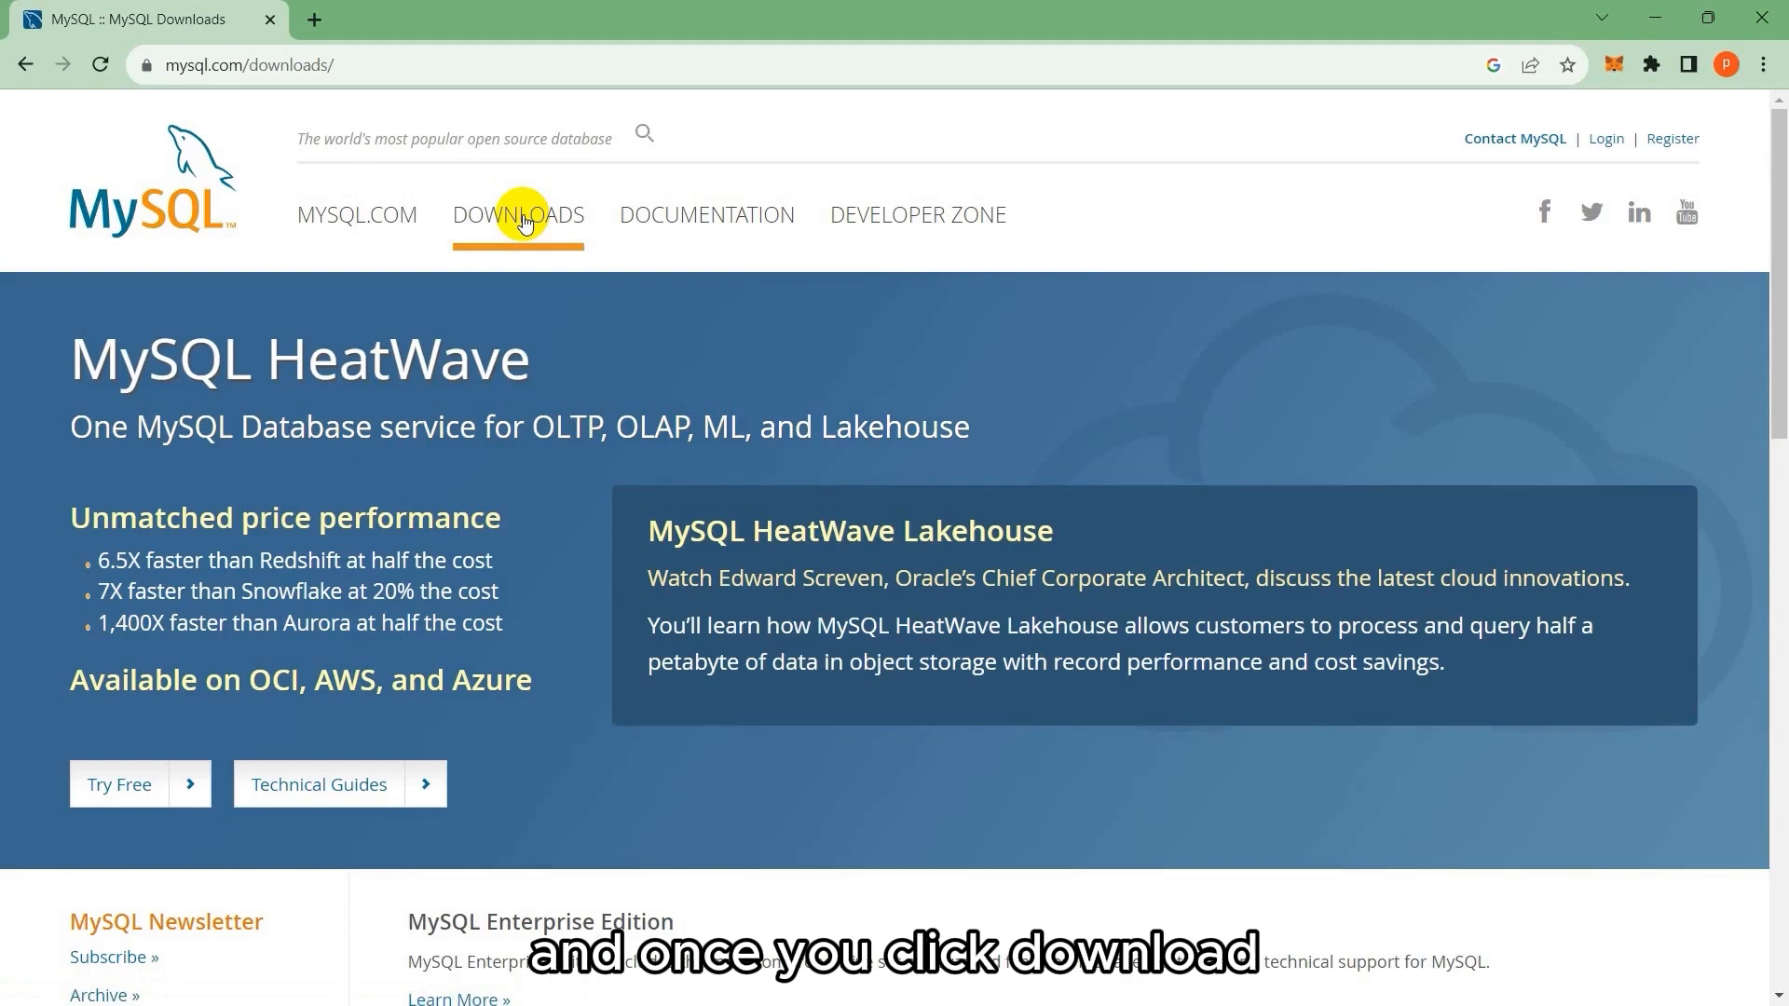
scroll(717, 508, "down", 5)
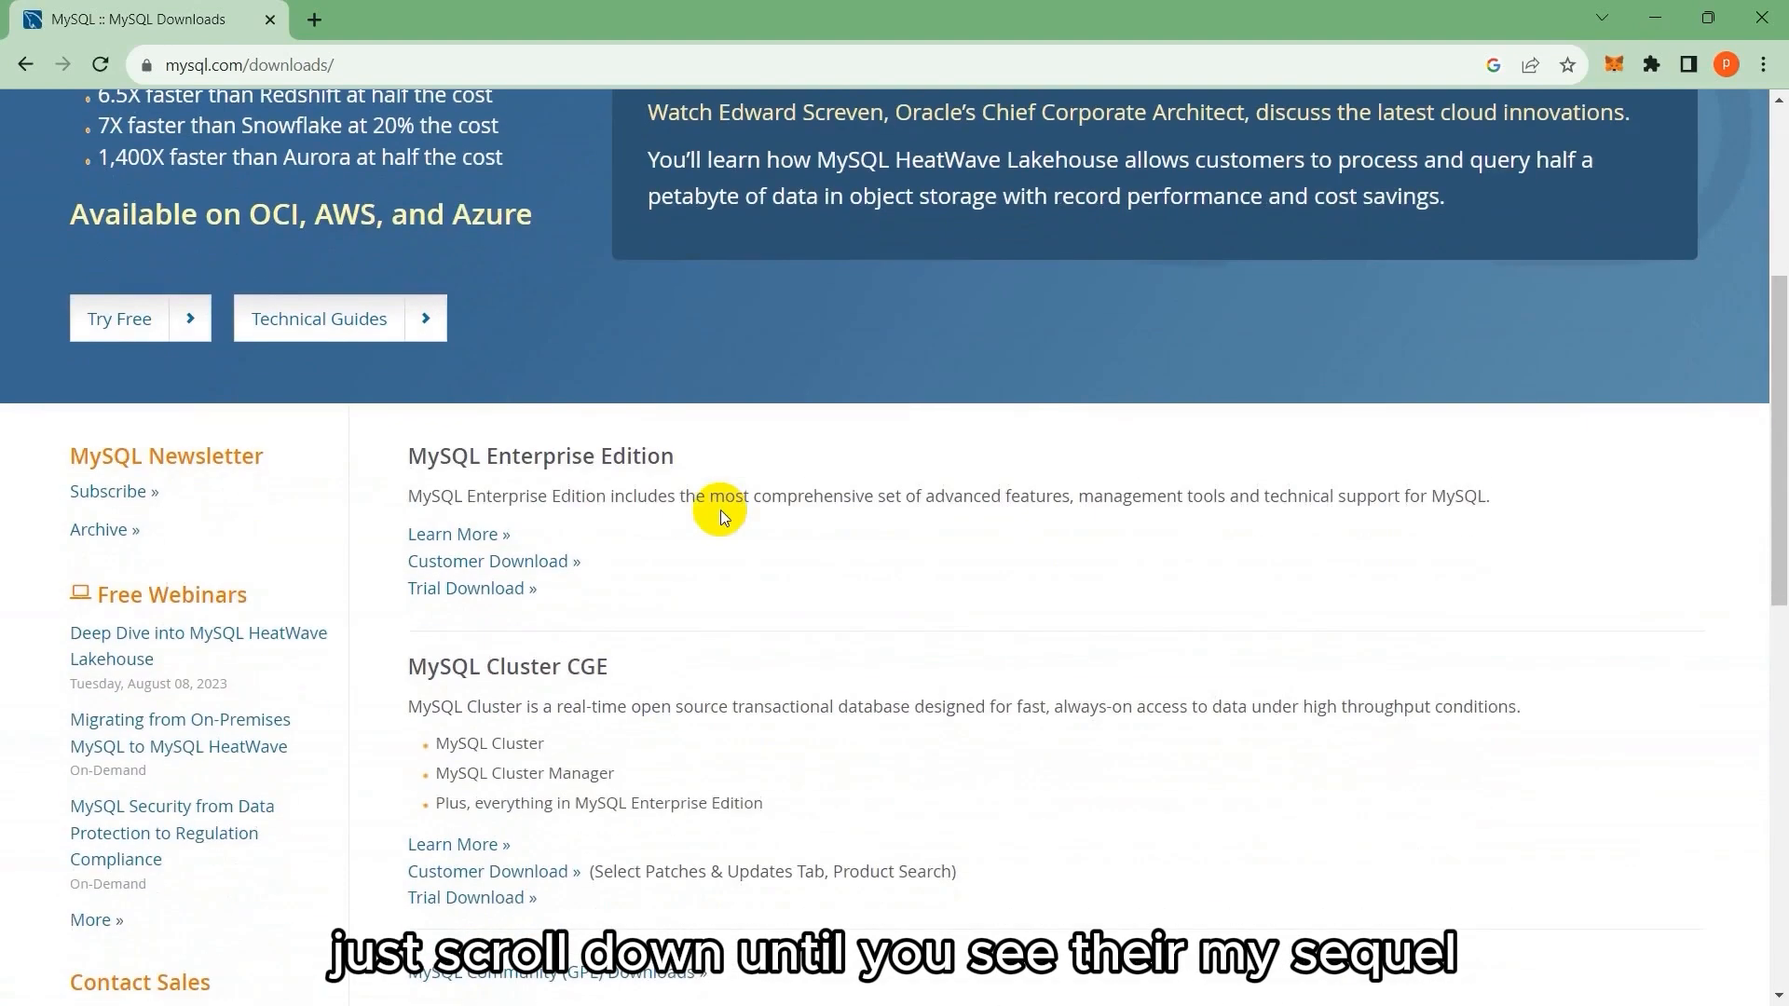
scroll(719, 511, "down", 4)
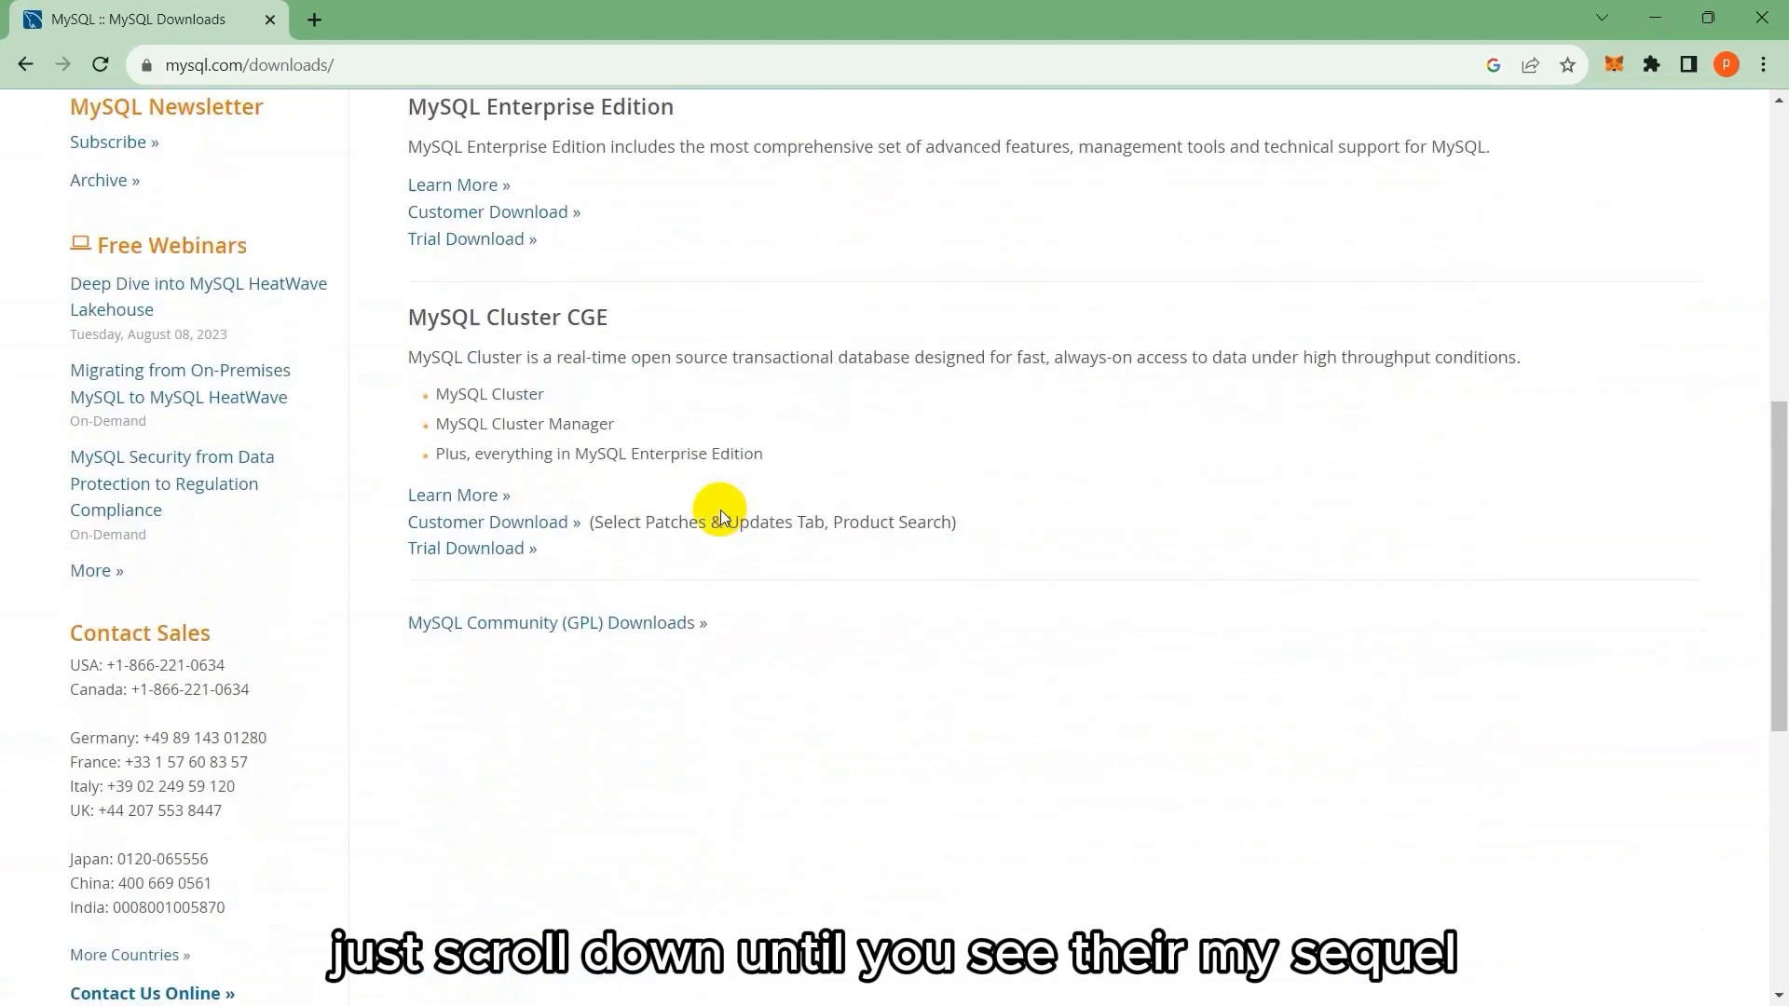
left_click(559, 624)
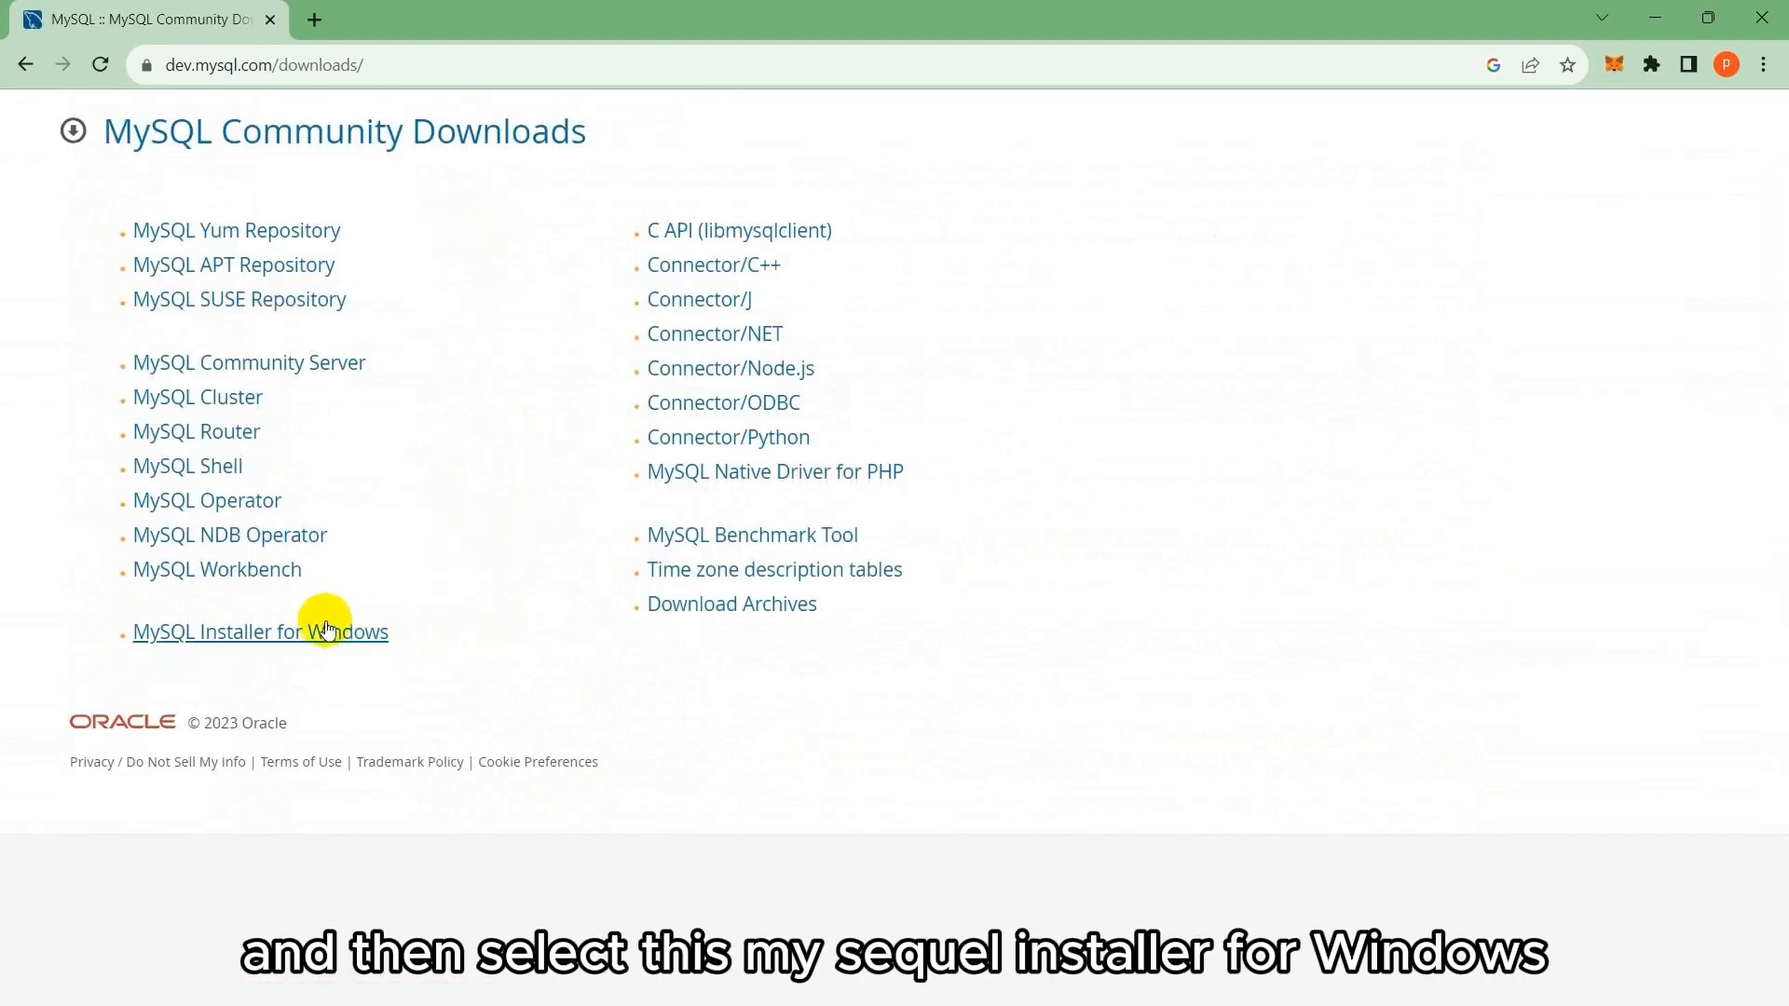
left_click(278, 651)
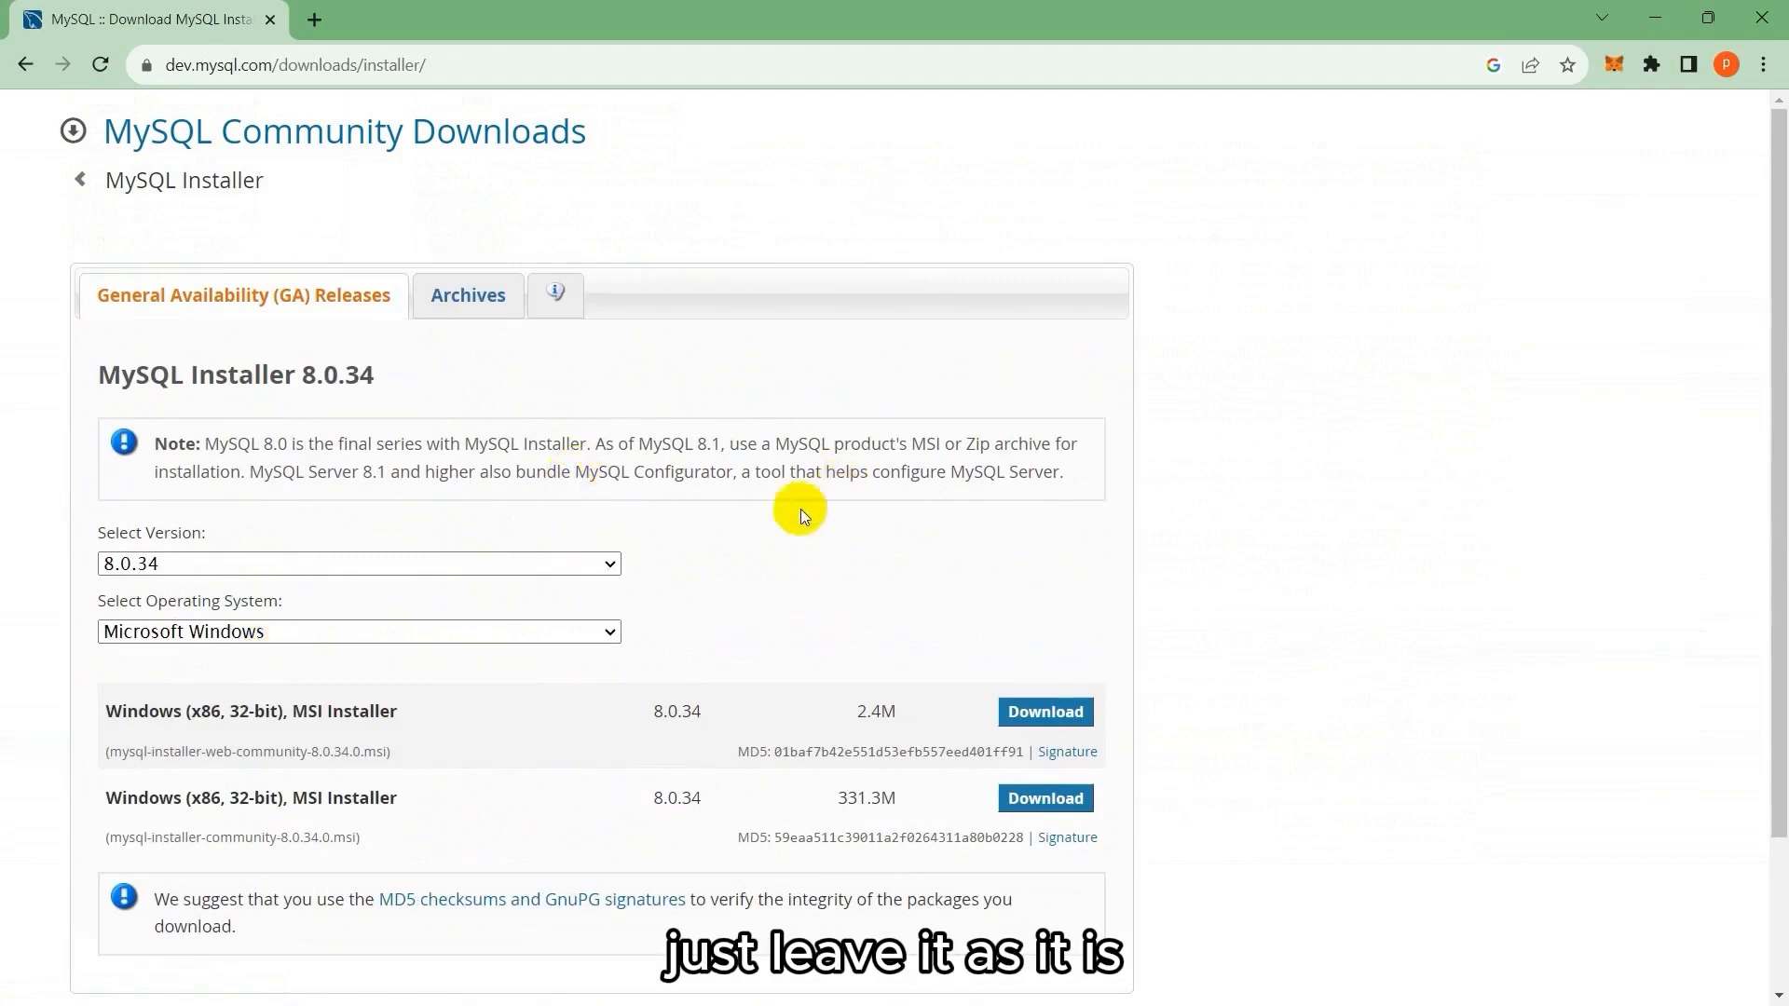
scroll(205, 359, "down", 2)
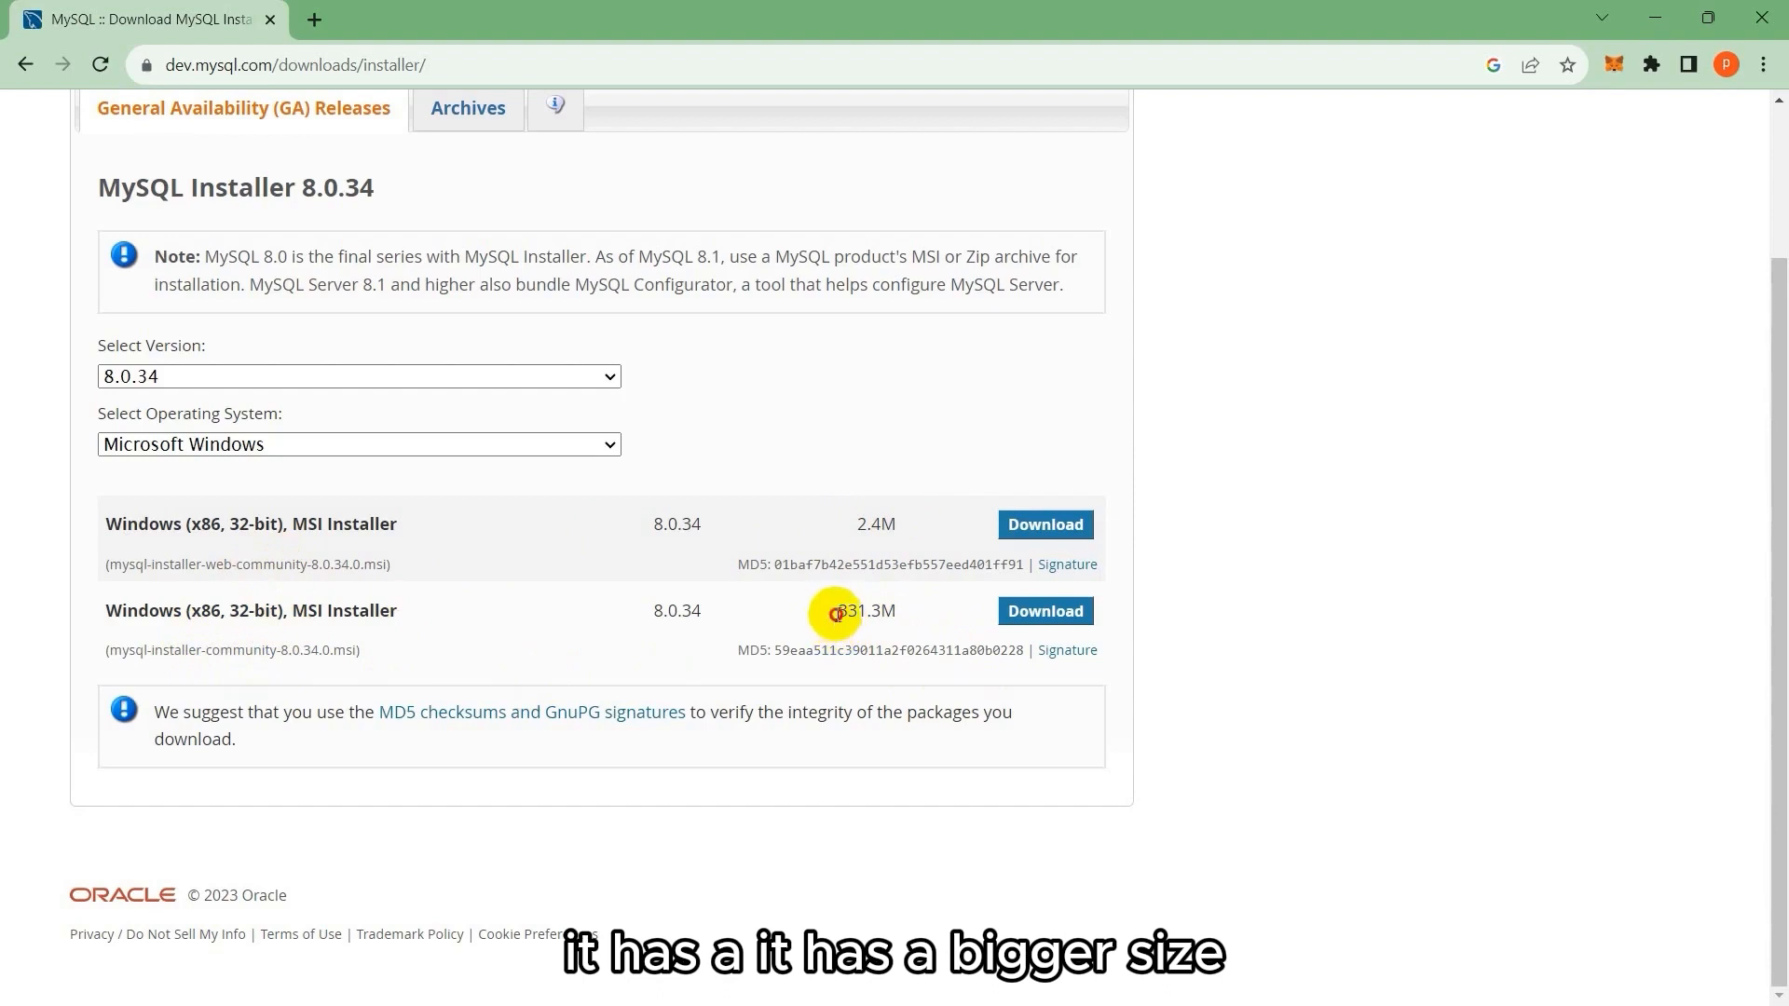
left_click_drag(836, 614, 922, 615)
left_click(922, 615)
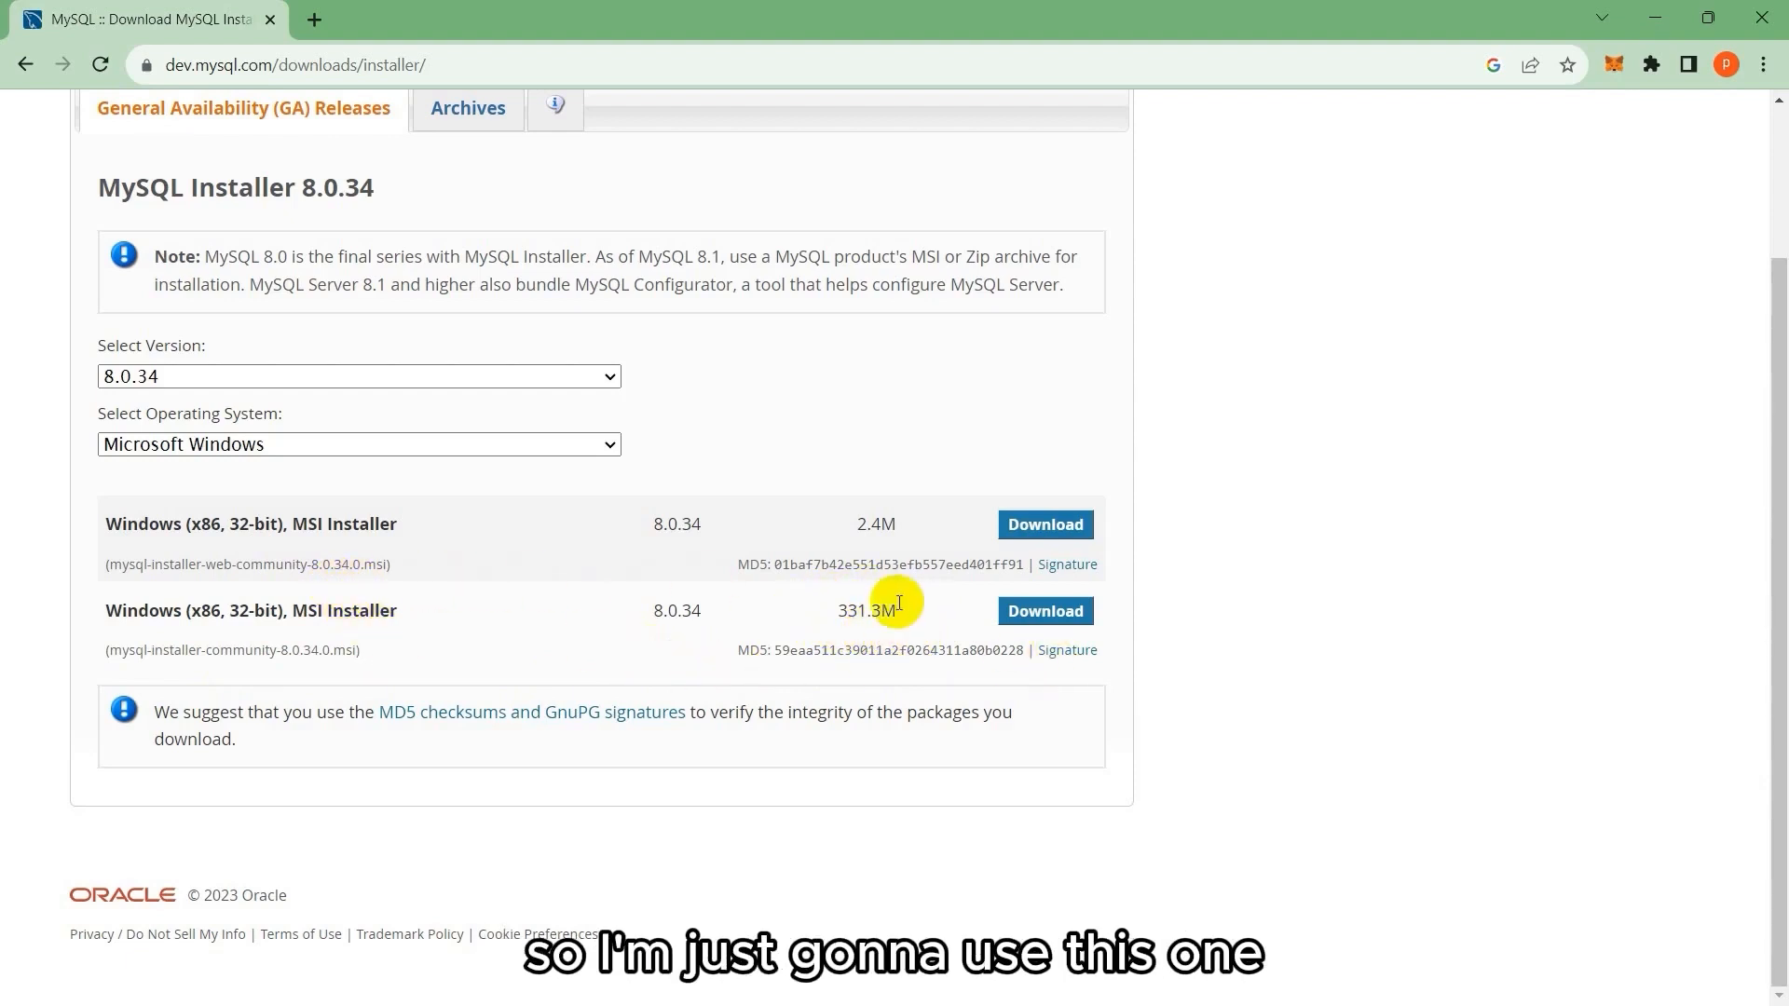
Download the 331.3M full installer without logging in and show mysql-installer-community-8.0.34.0.msi in its folder.
left_click(1055, 615)
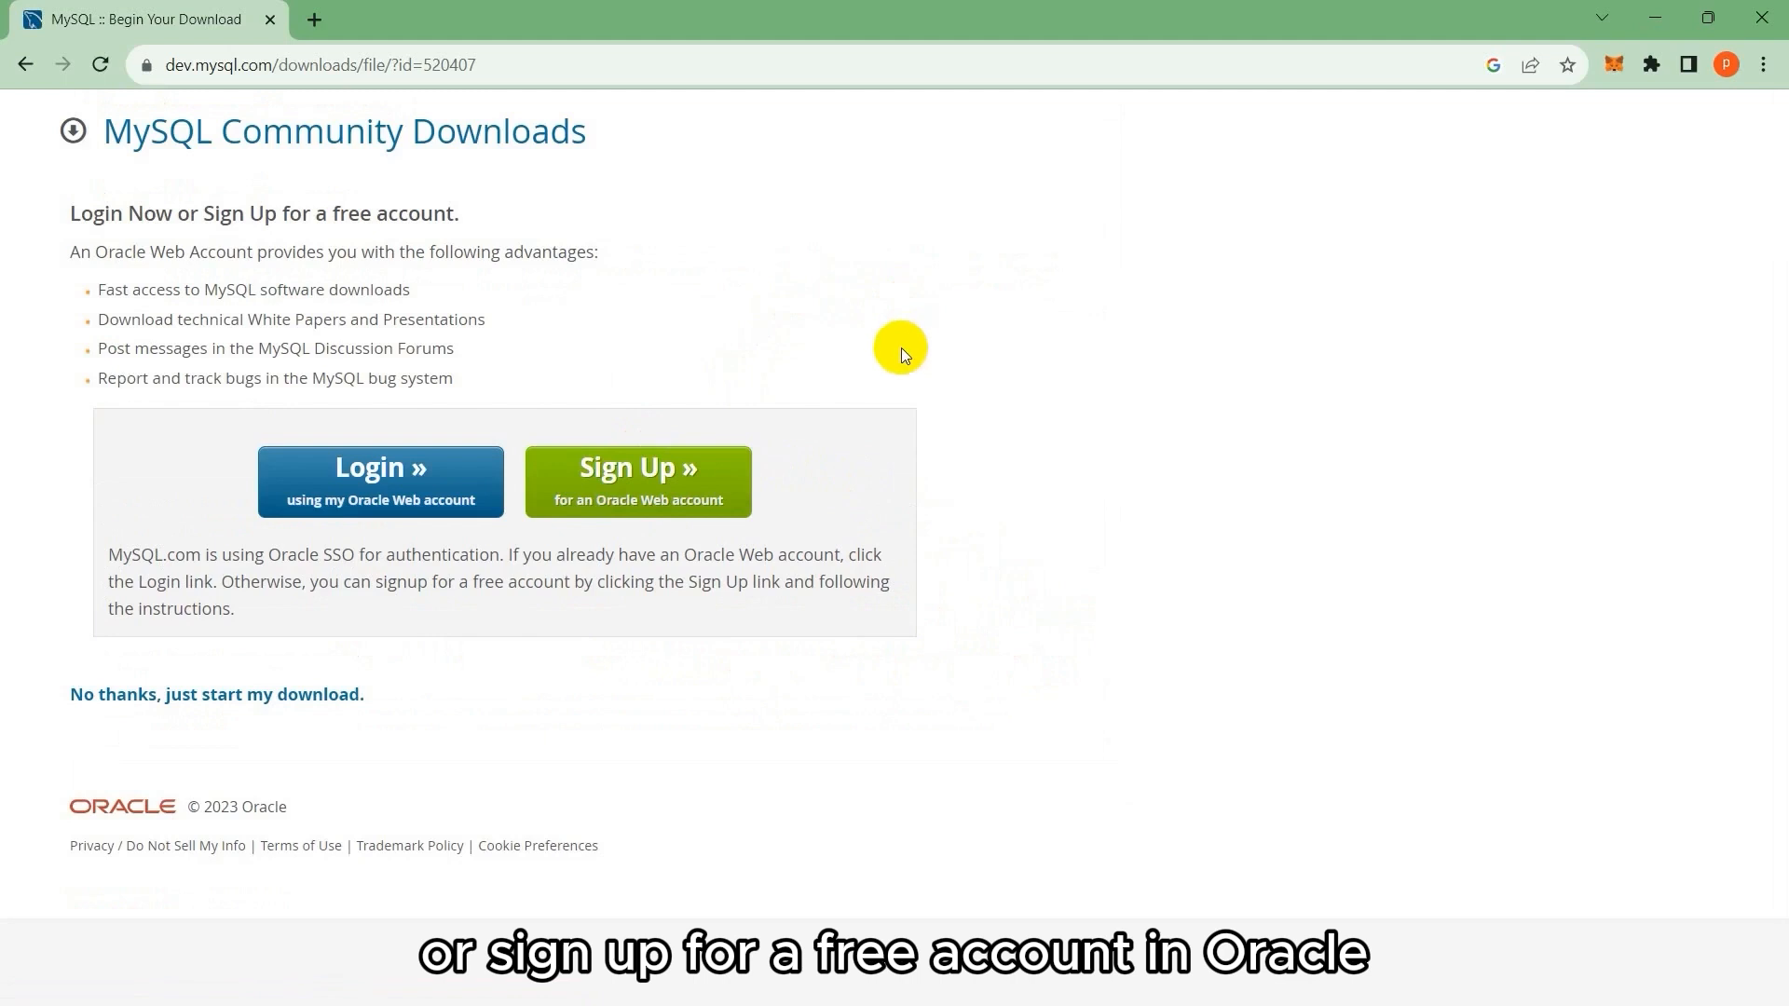
left_click(206, 703)
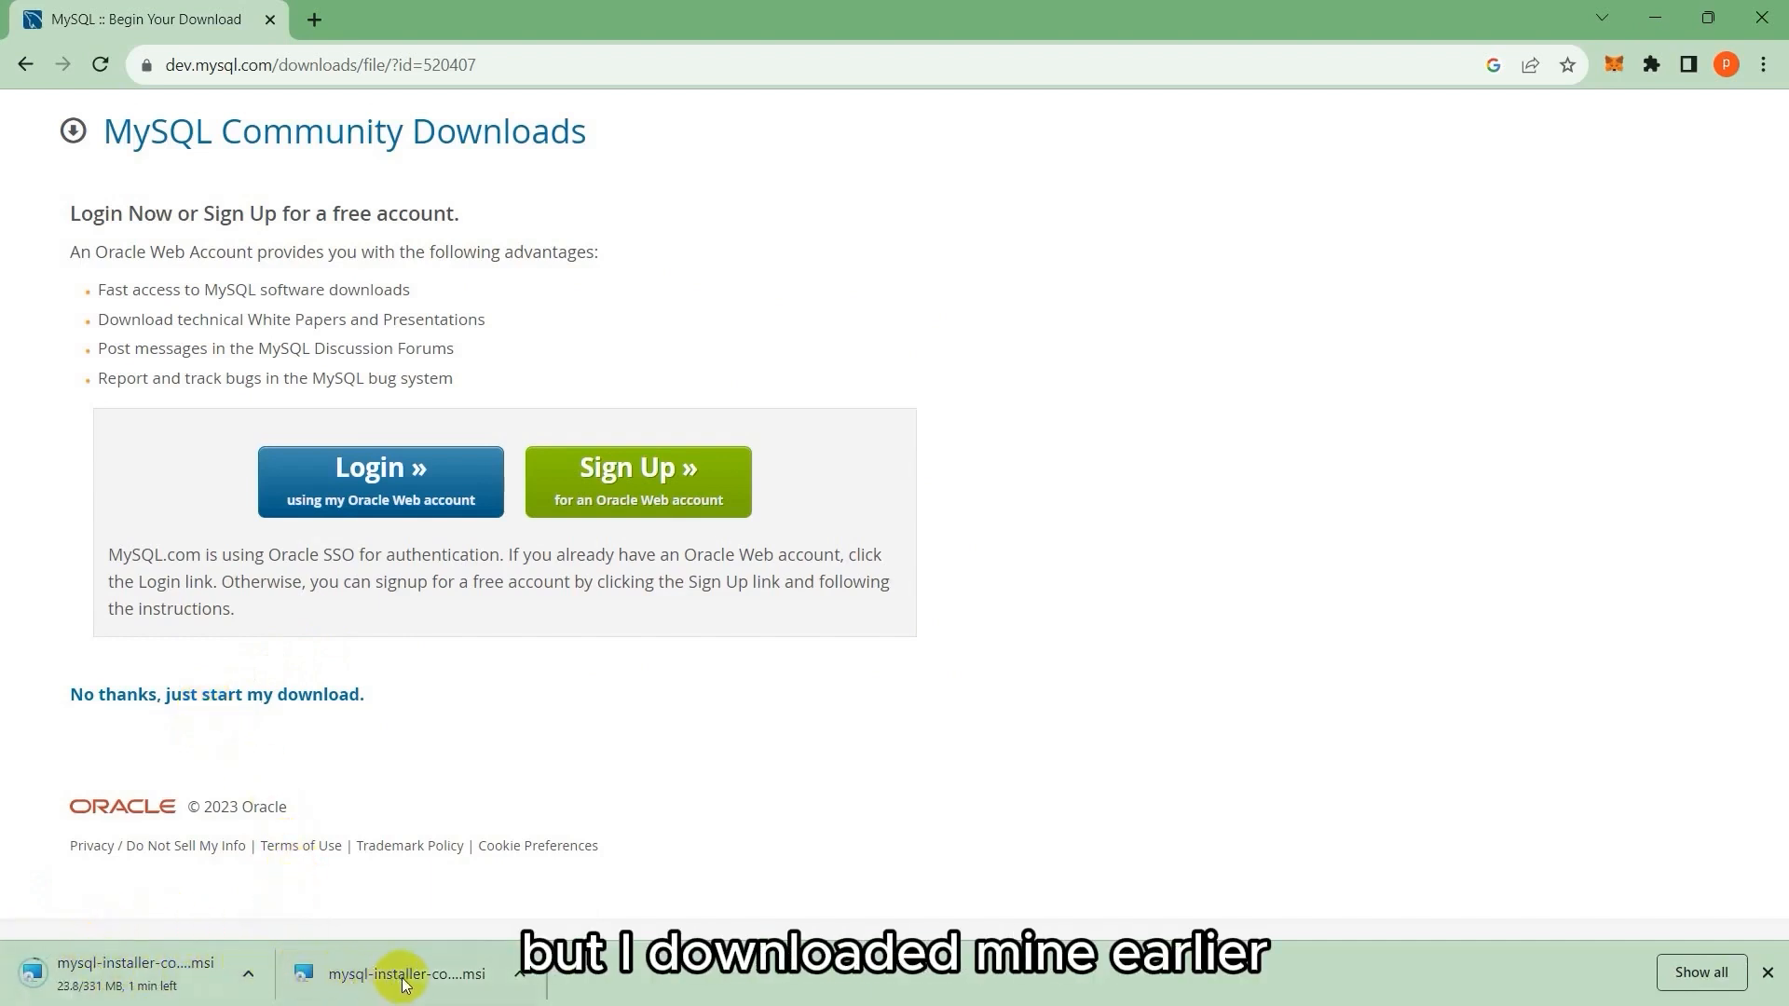
left_click(522, 974)
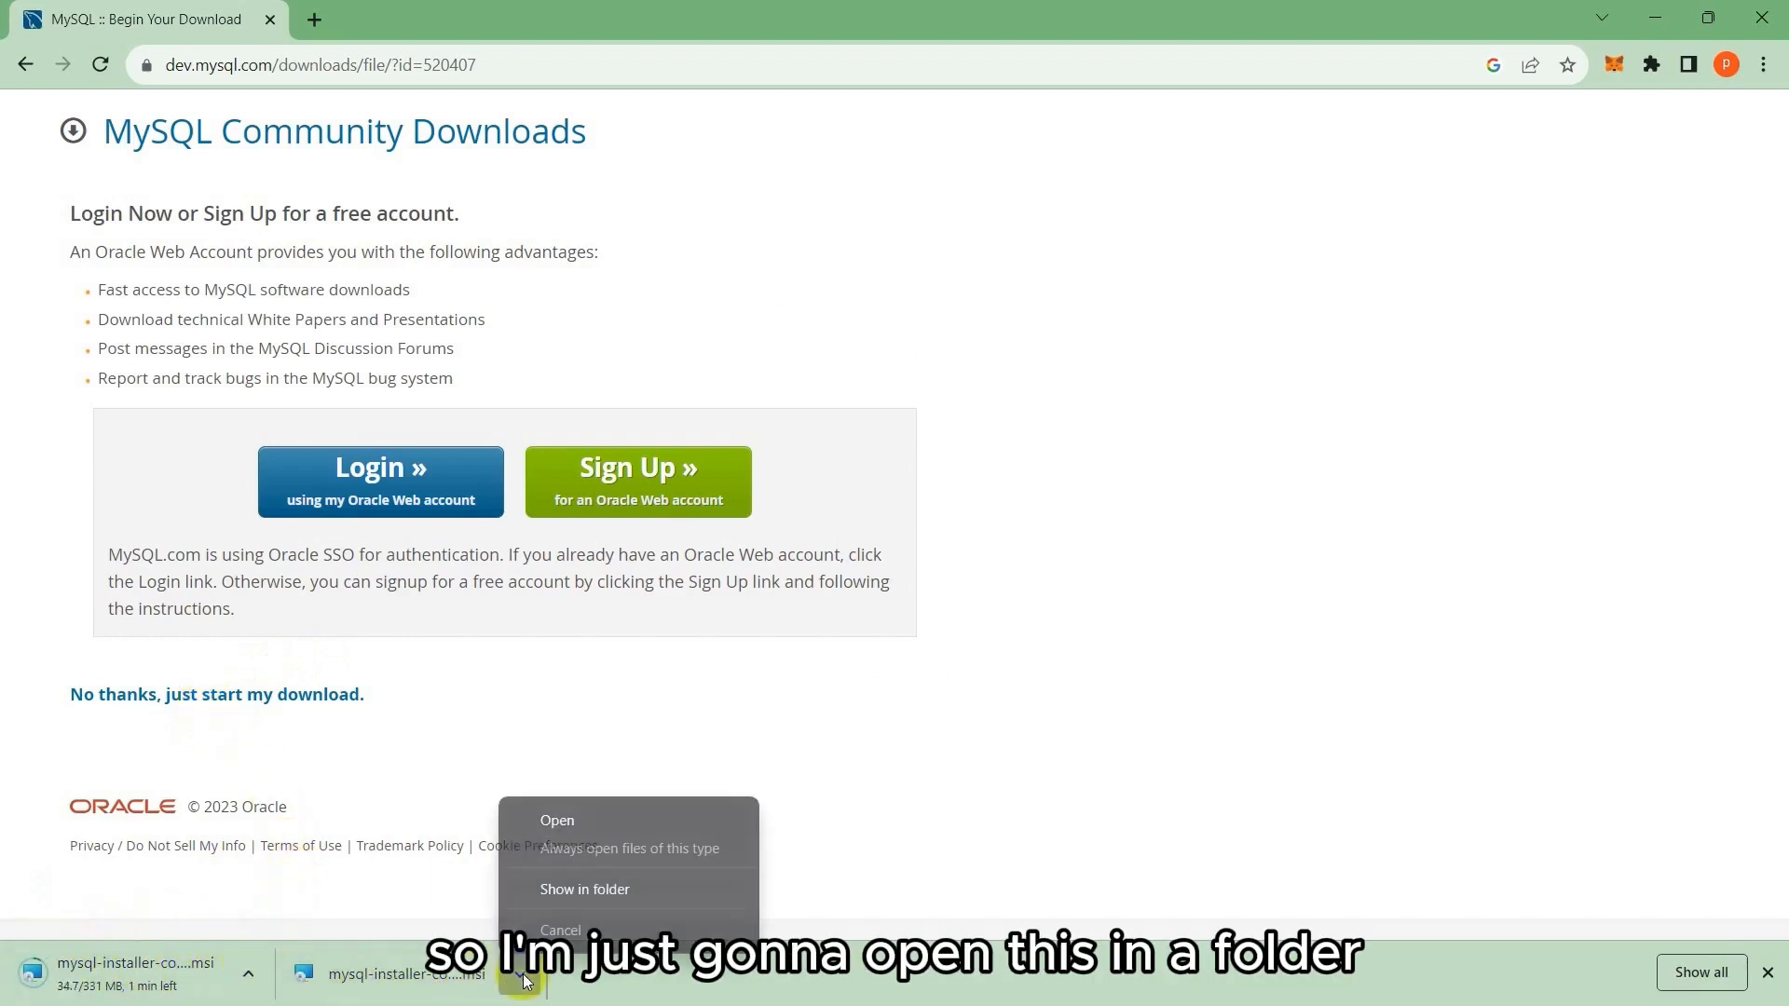
left_click(596, 889)
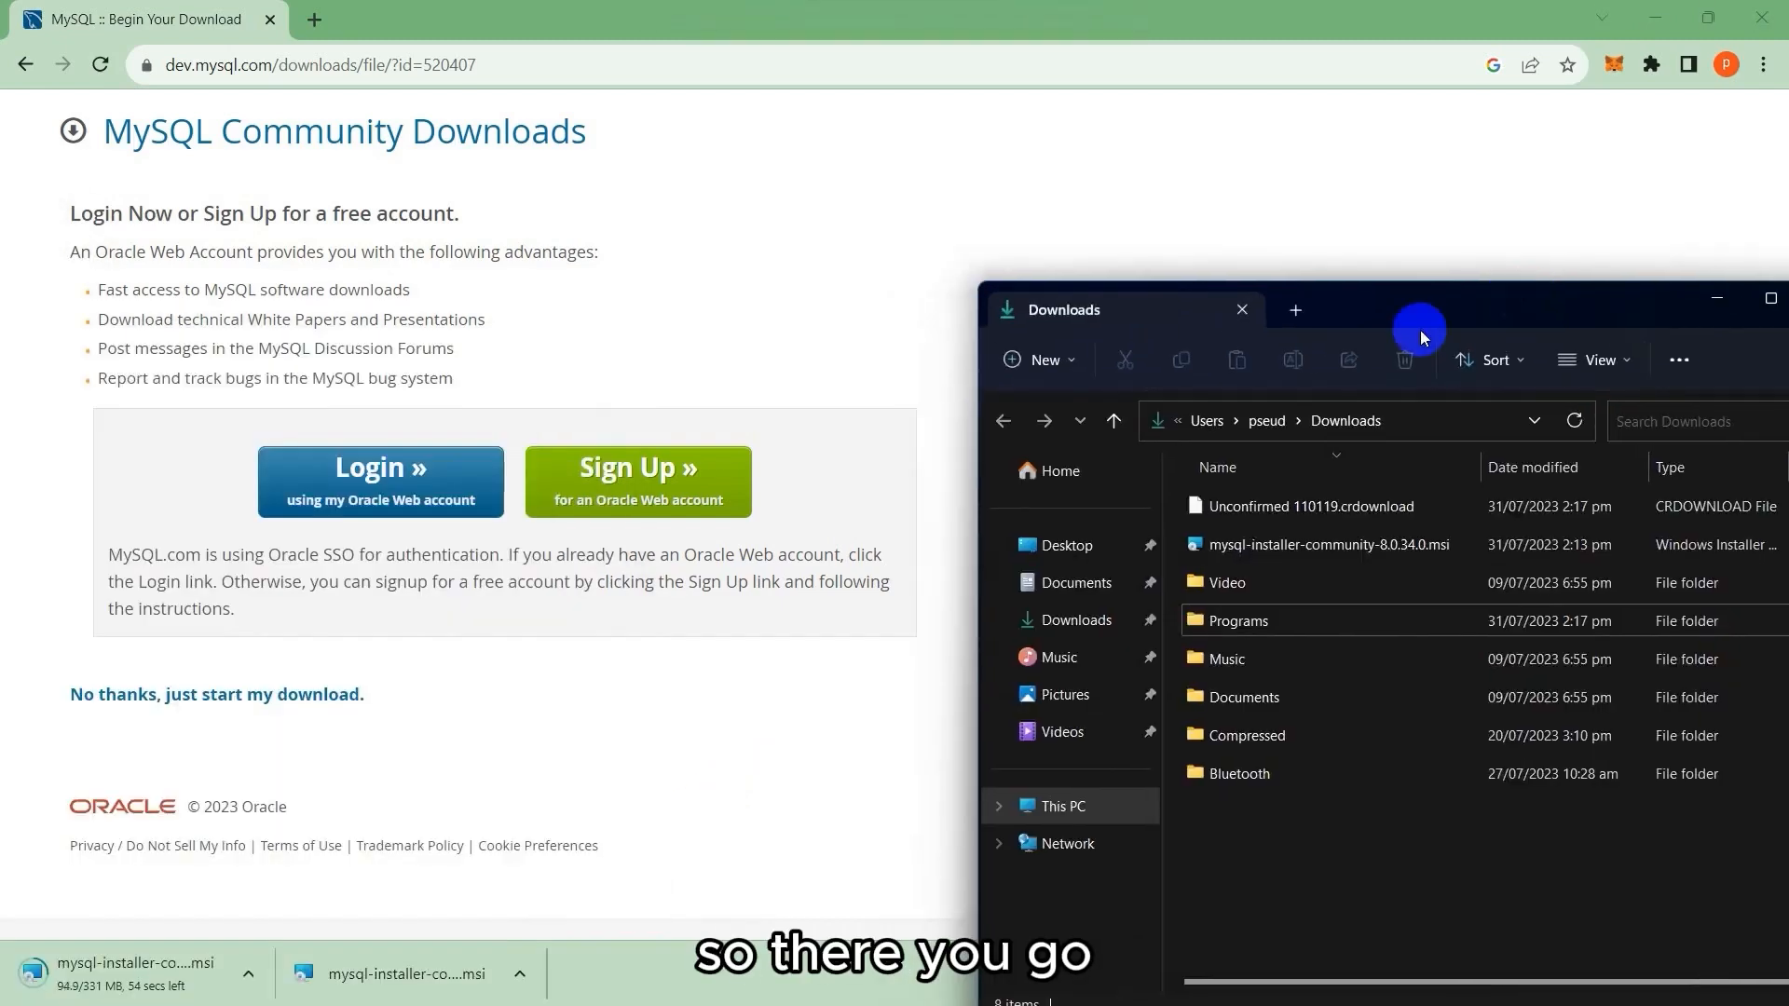
Launch mysql-installer-community-8.0.34.0.msi from Downloads, then minimize File Explorer and Chrome.
left_click_drag(1355, 315, 1143, 136)
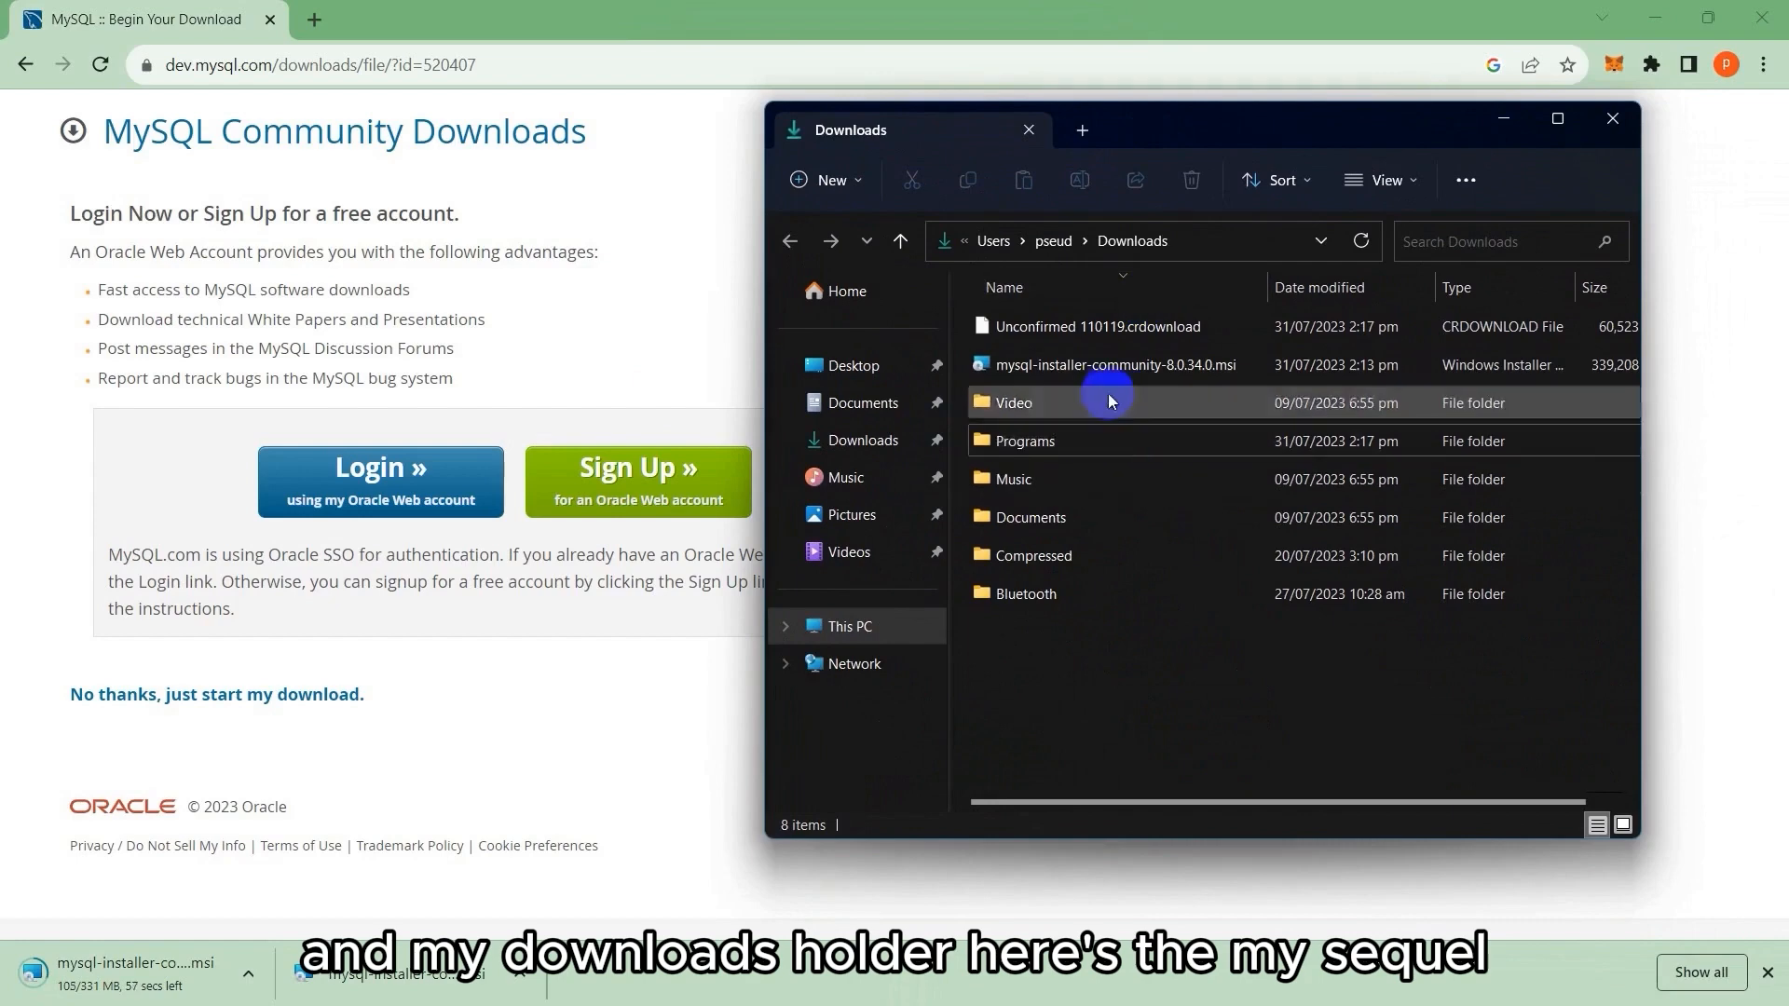
left_click(1100, 365)
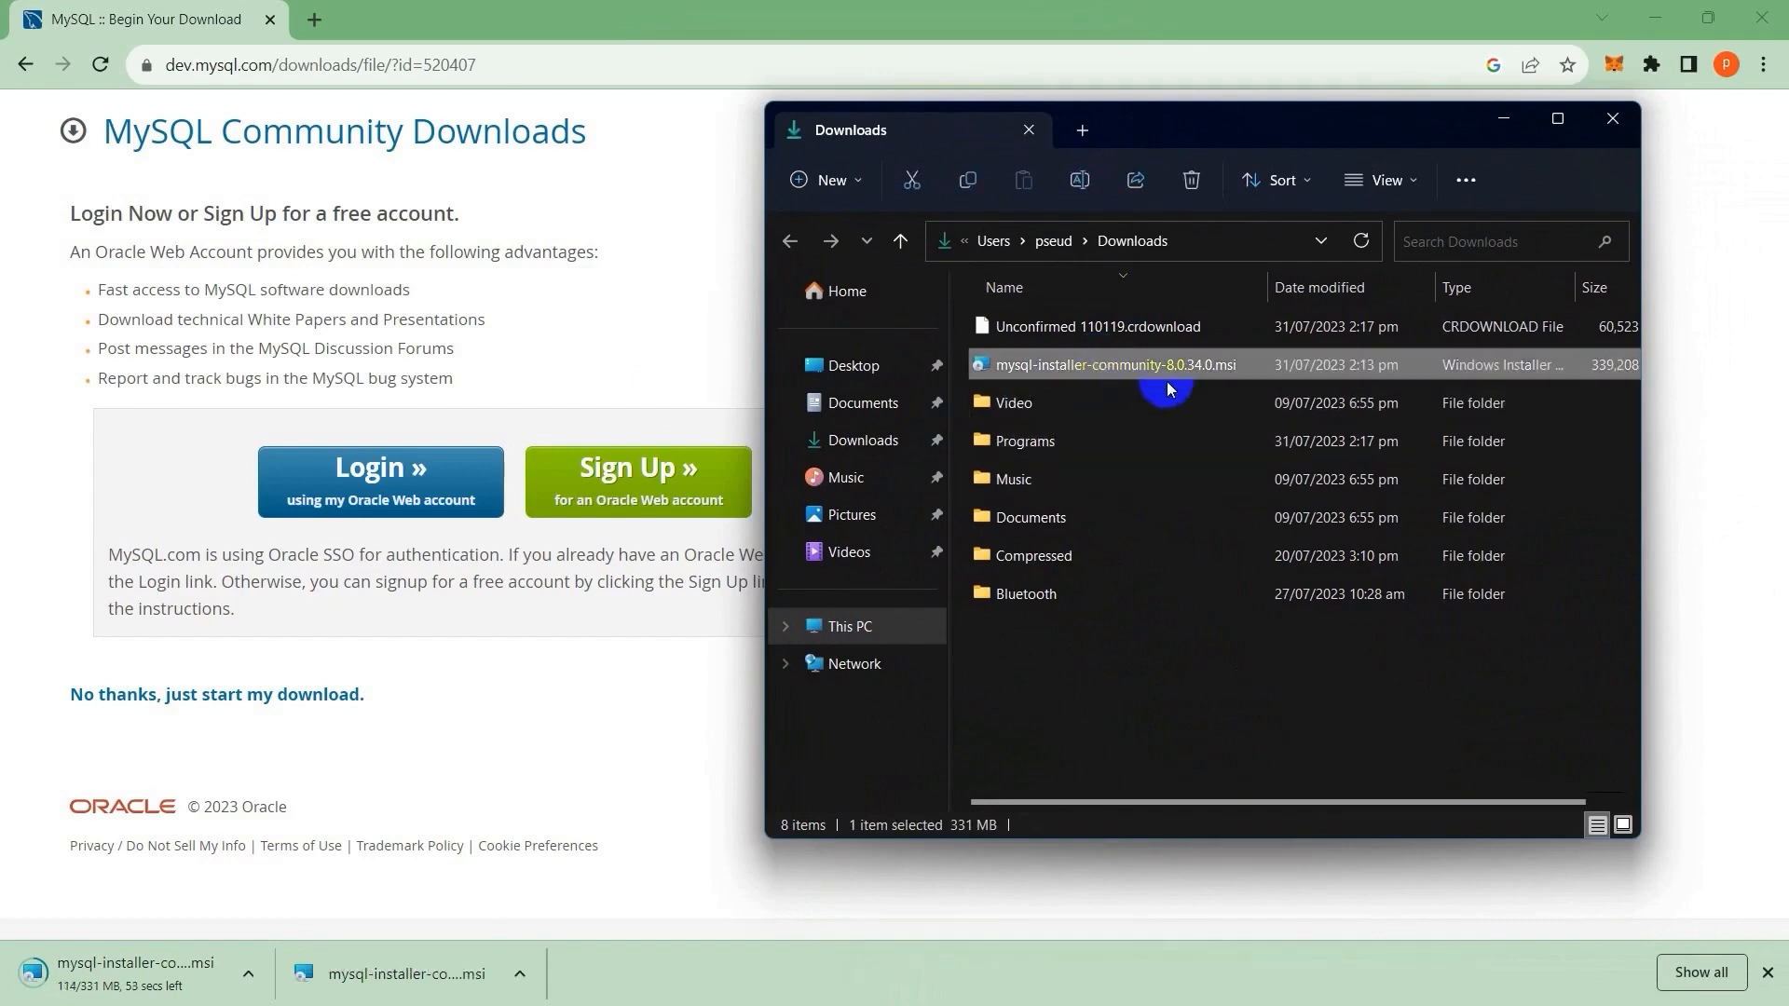
double_click(1218, 372)
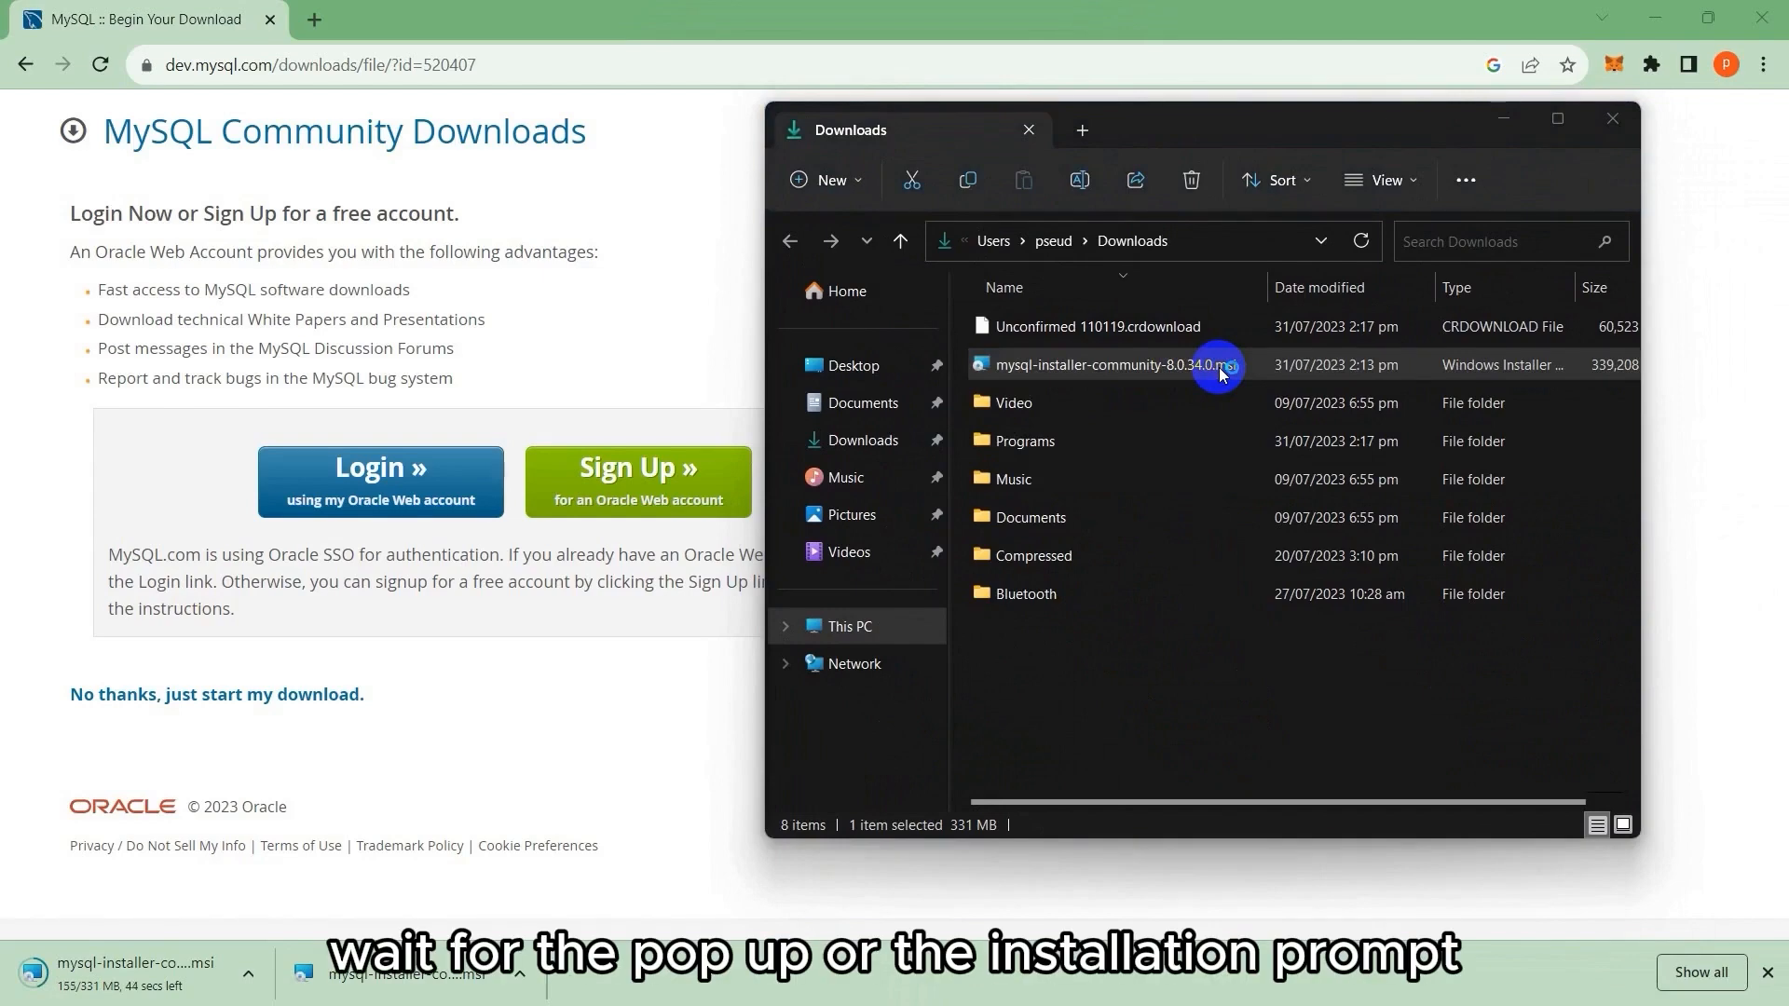
left_click_drag(228, 431, 992, 427)
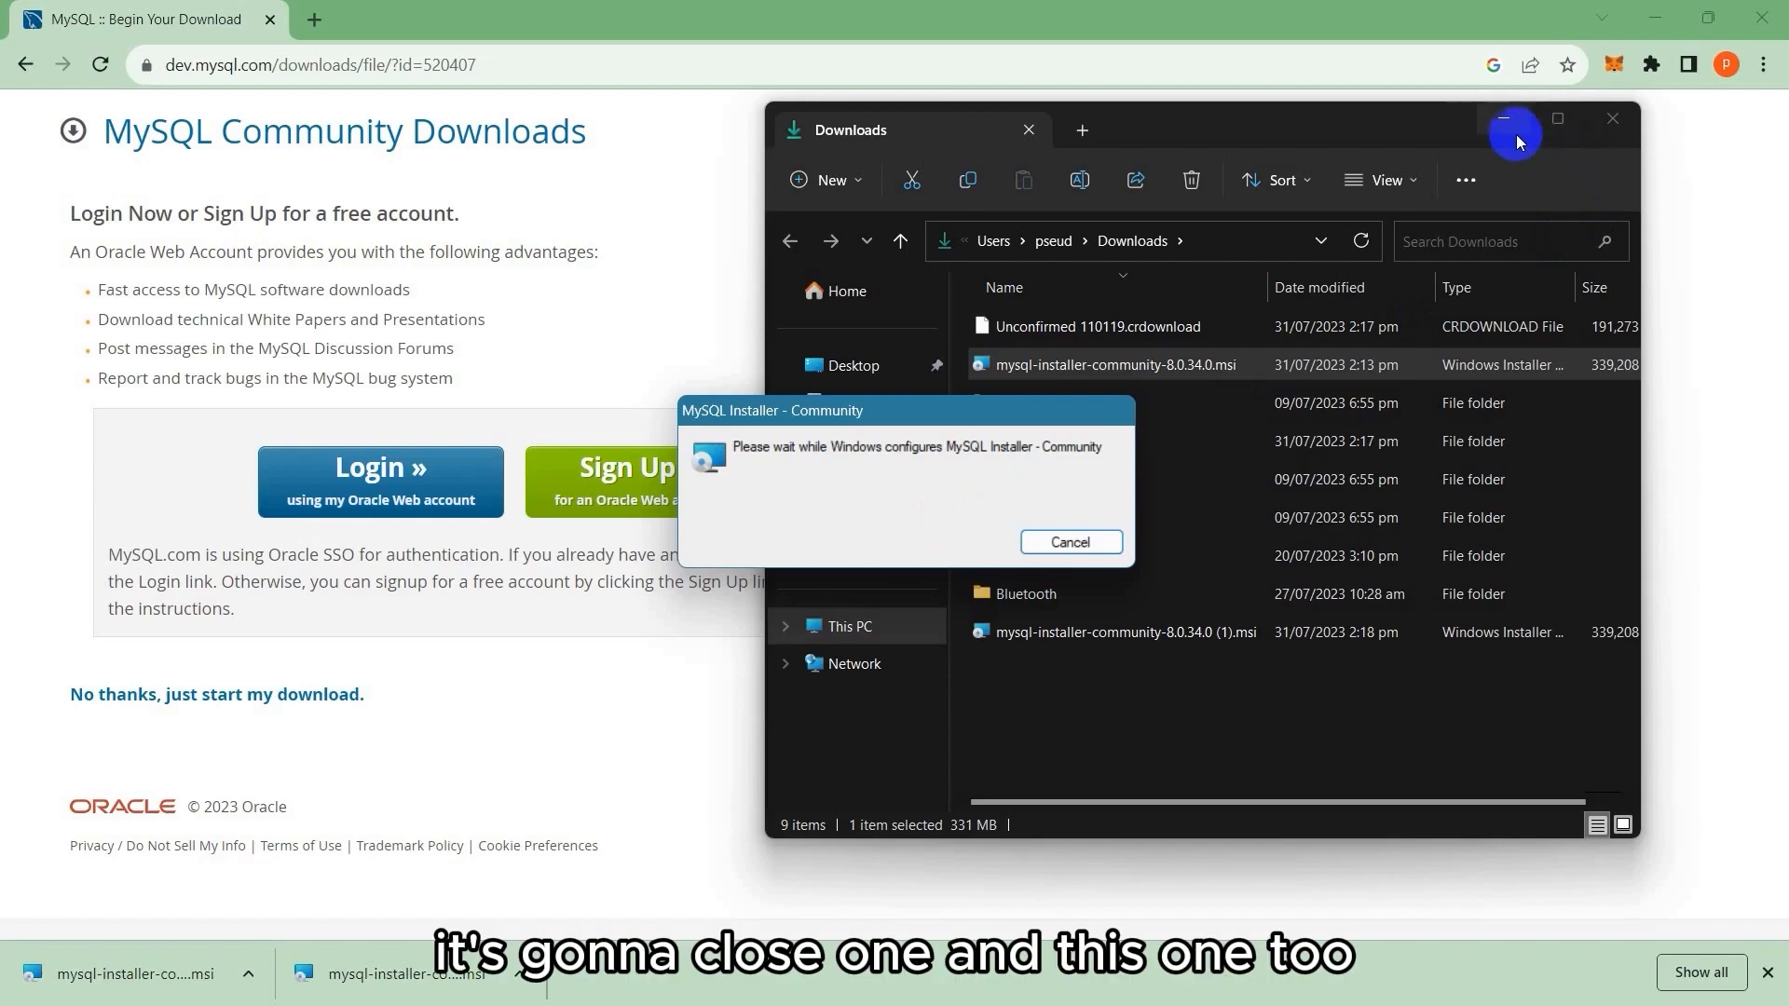
left_click(1508, 130)
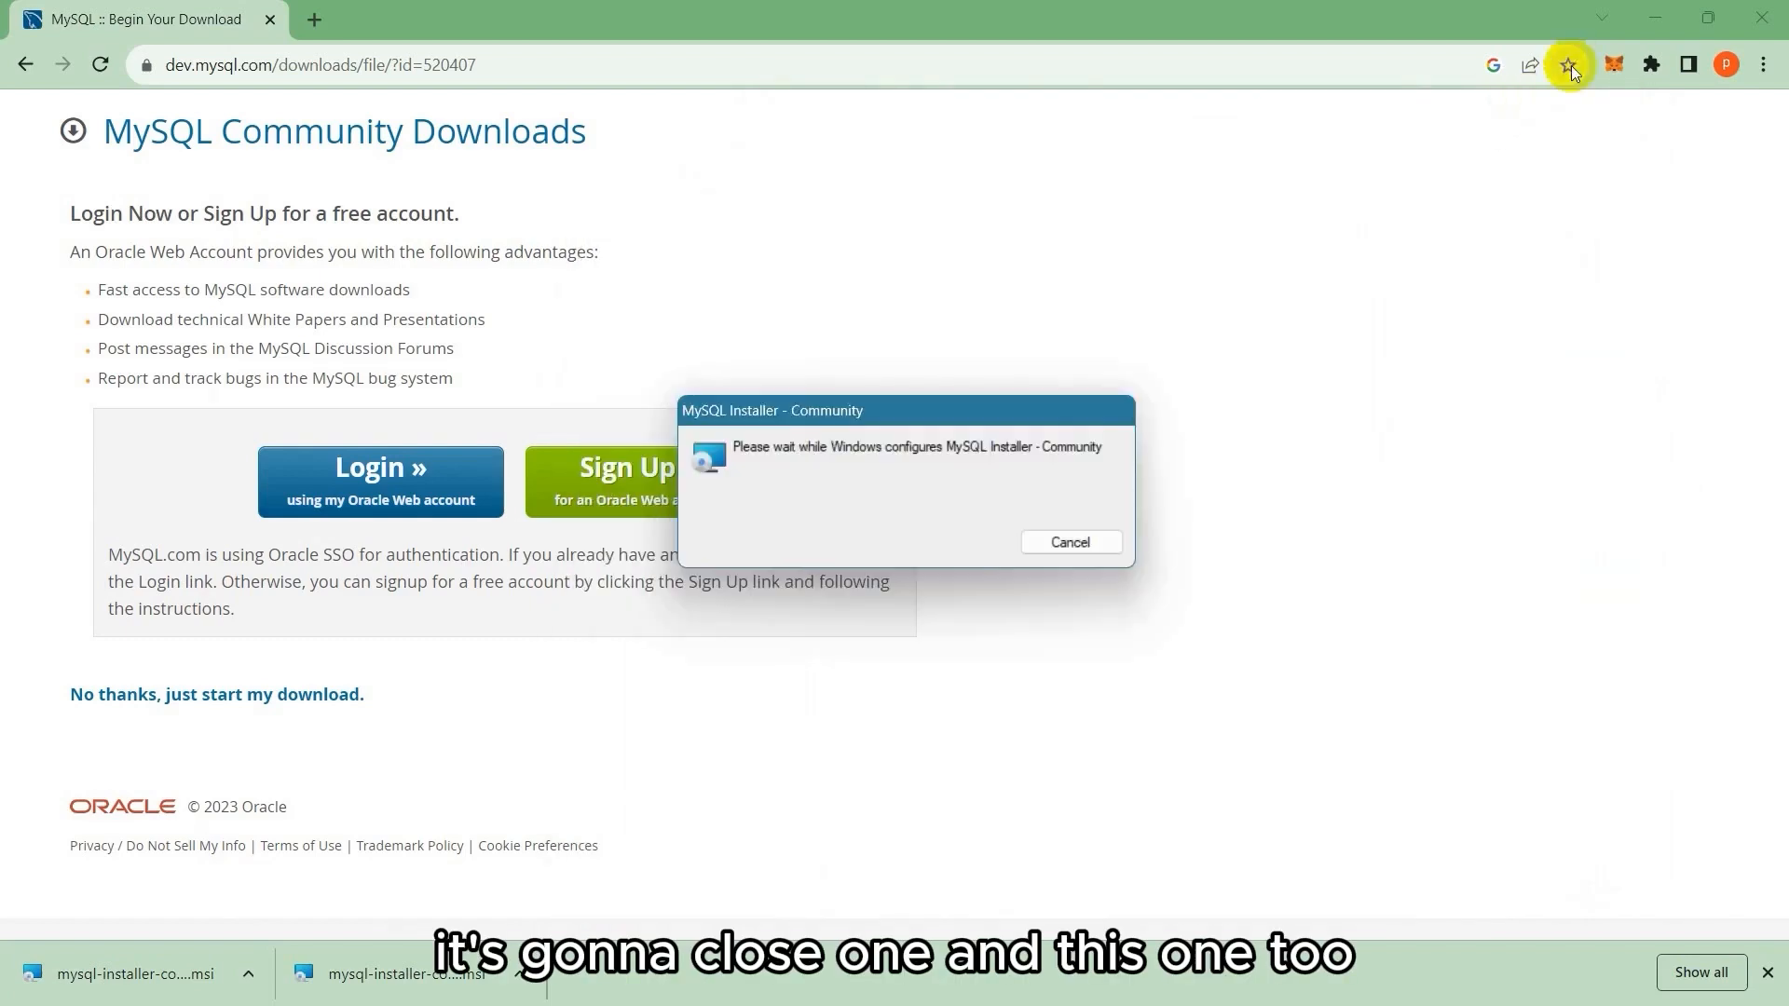
left_click(1654, 18)
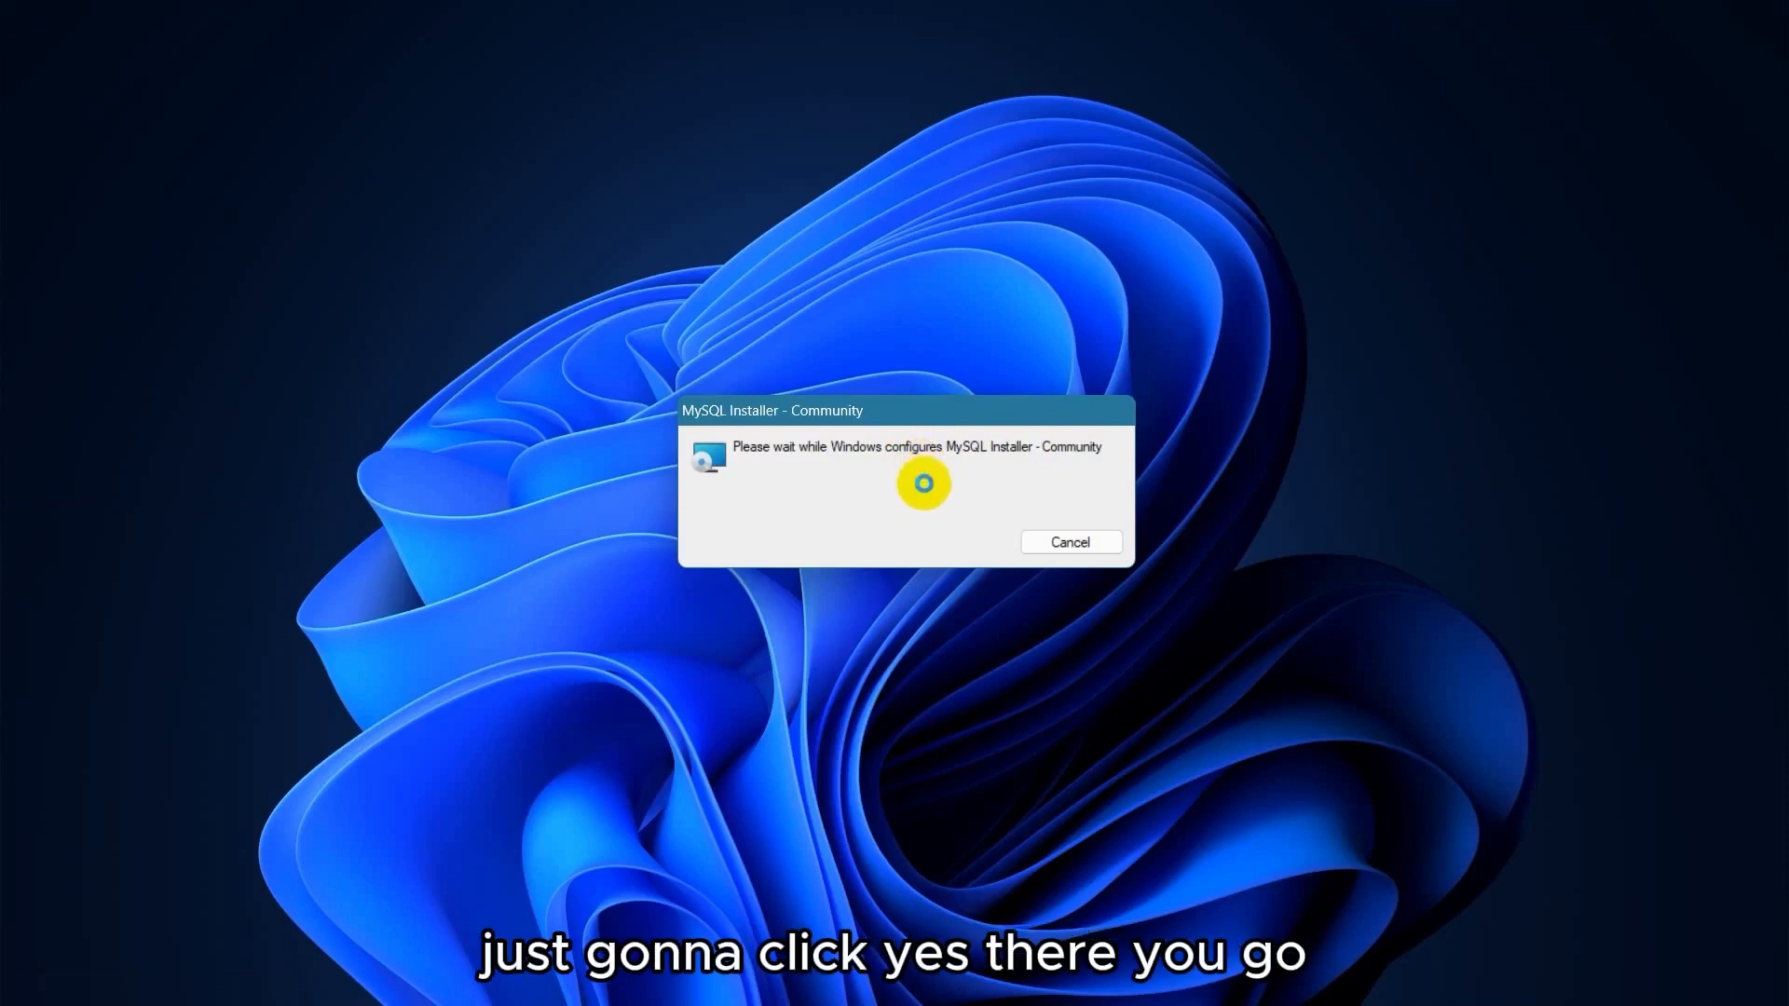
Allow MySQL Installer to run and review the Server only setup type description.
left_click(889, 705)
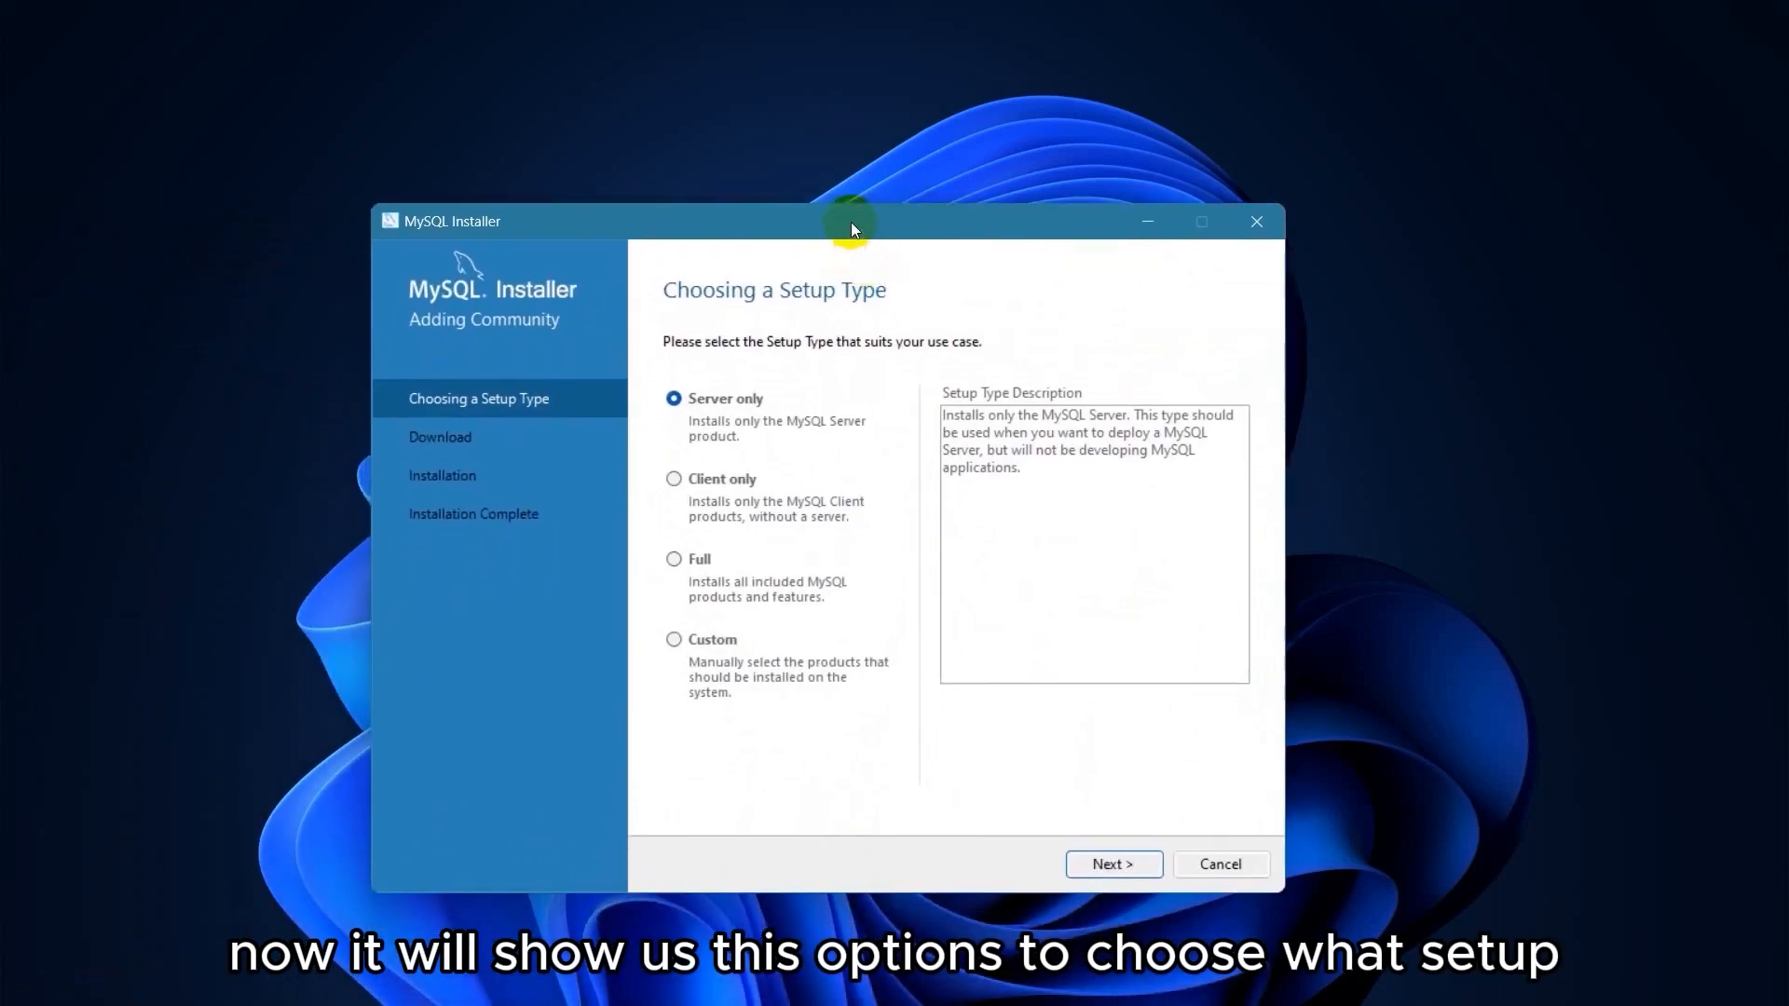
left_click_drag(852, 227, 873, 171)
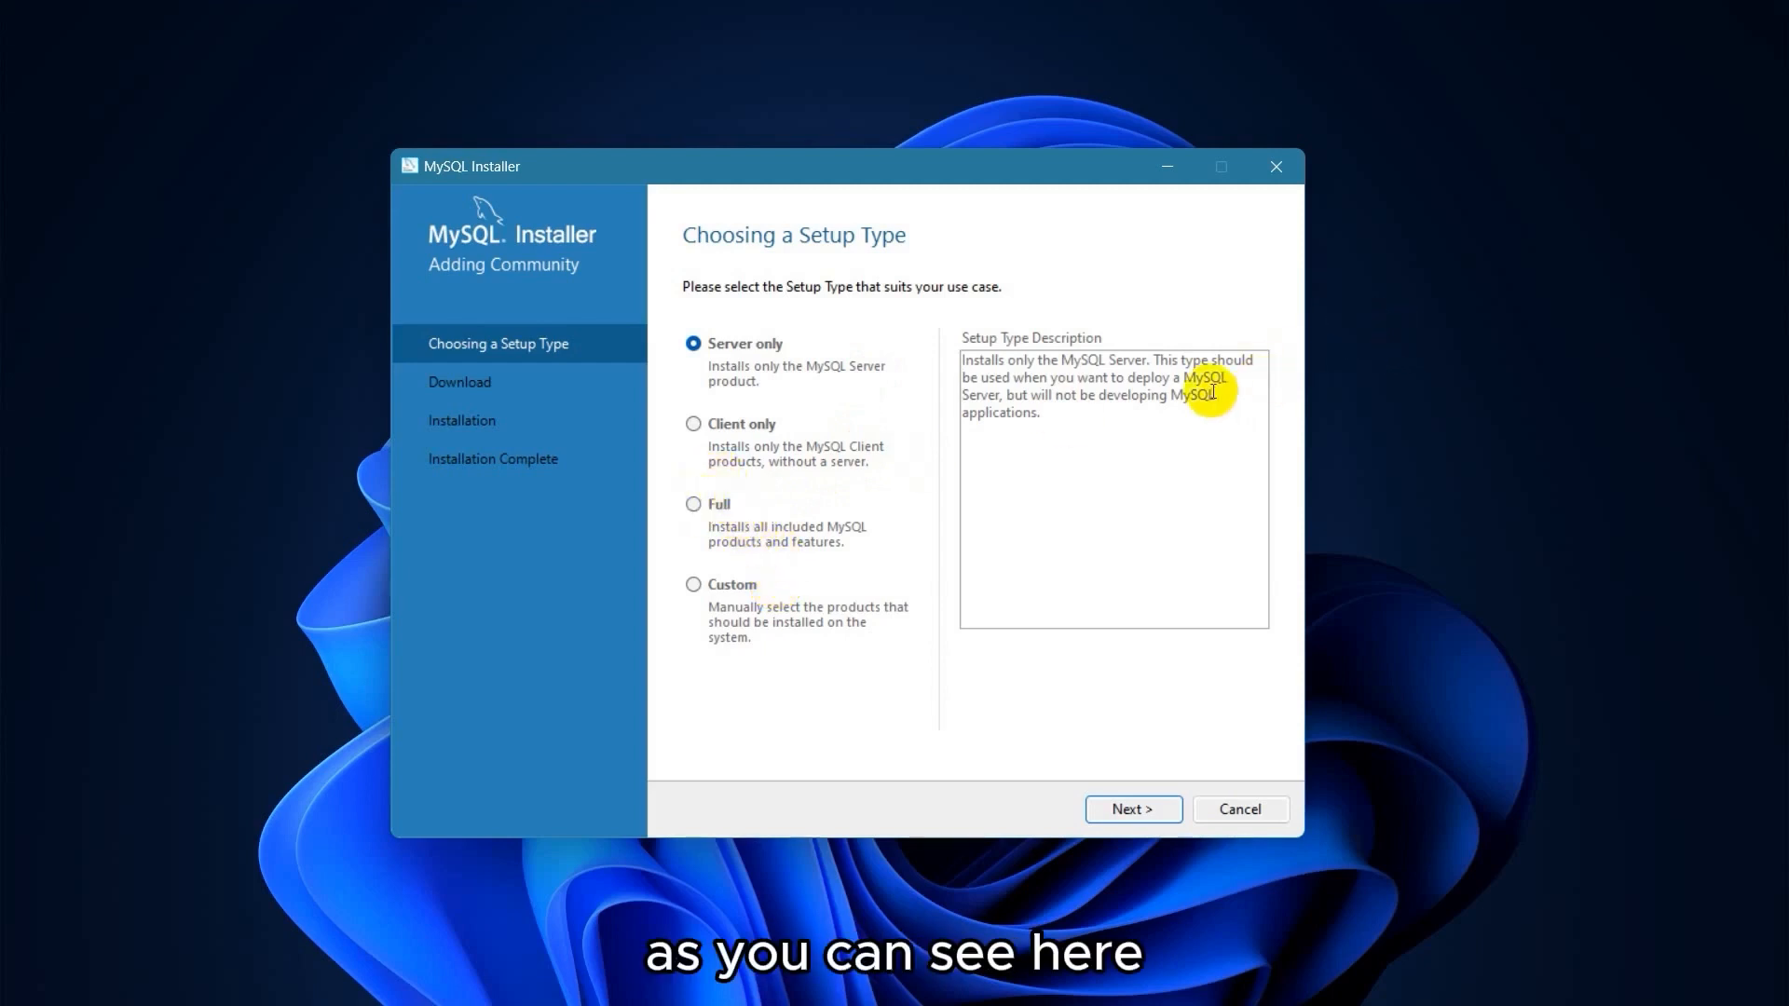
left_click(1064, 363)
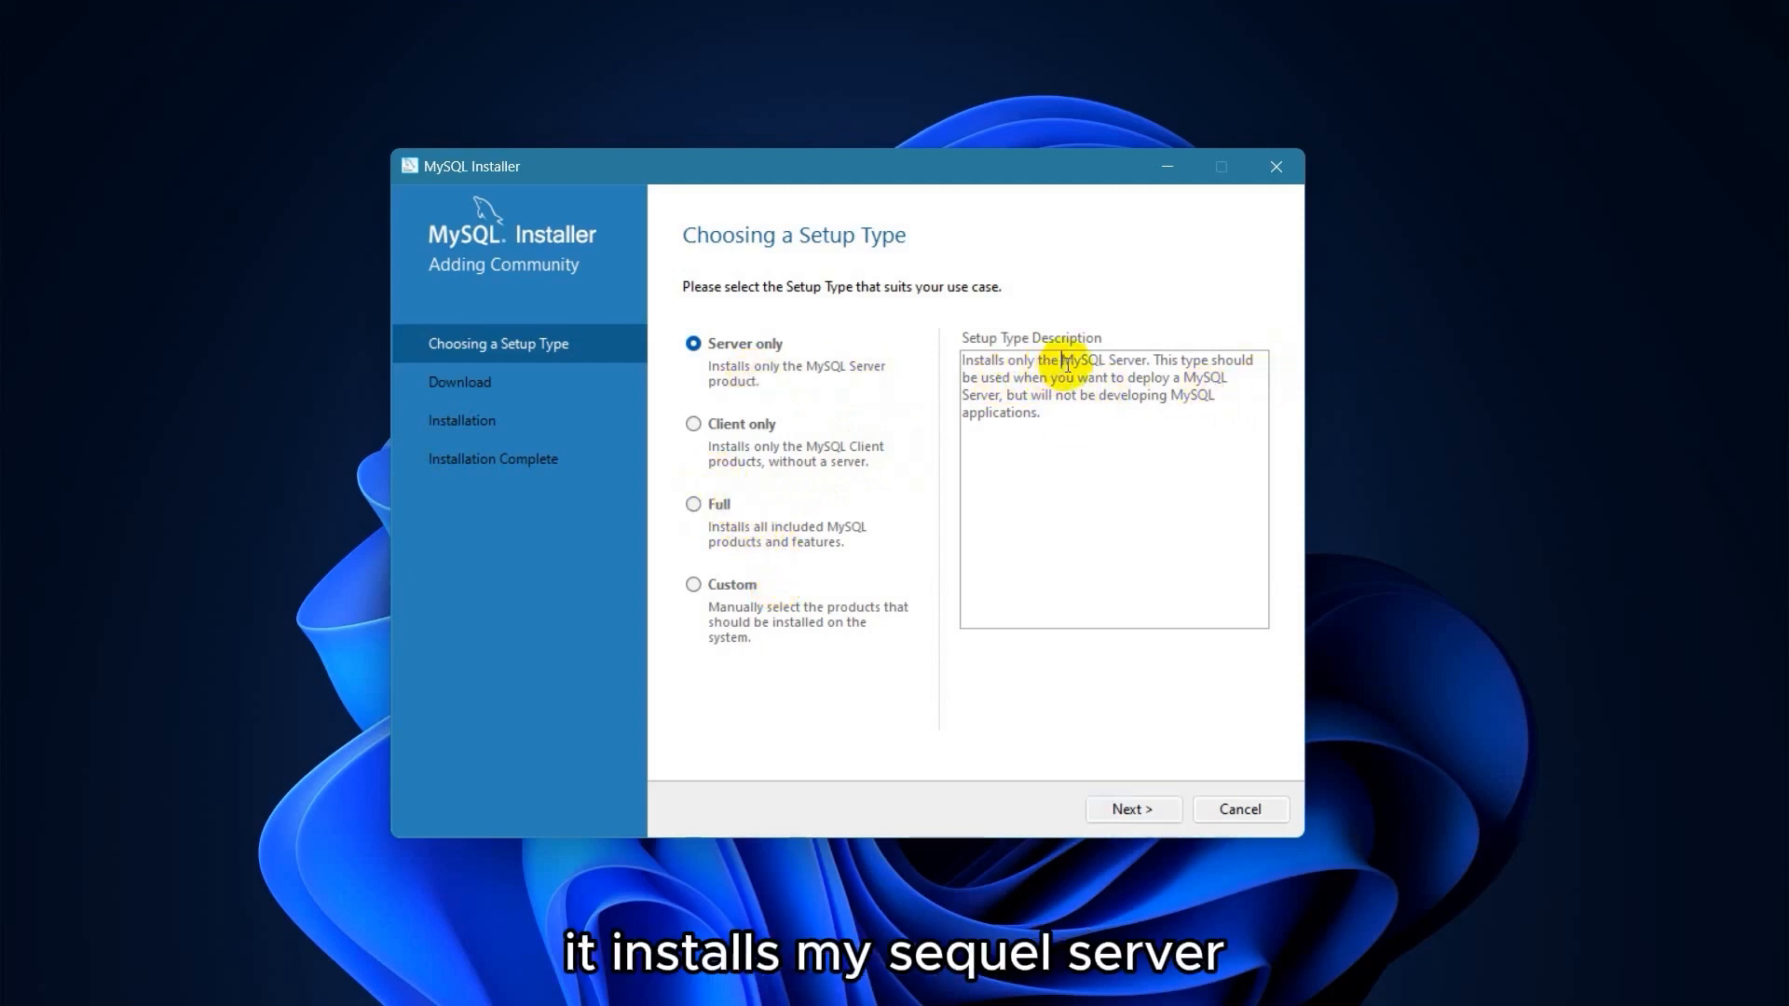
double_click(1067, 364)
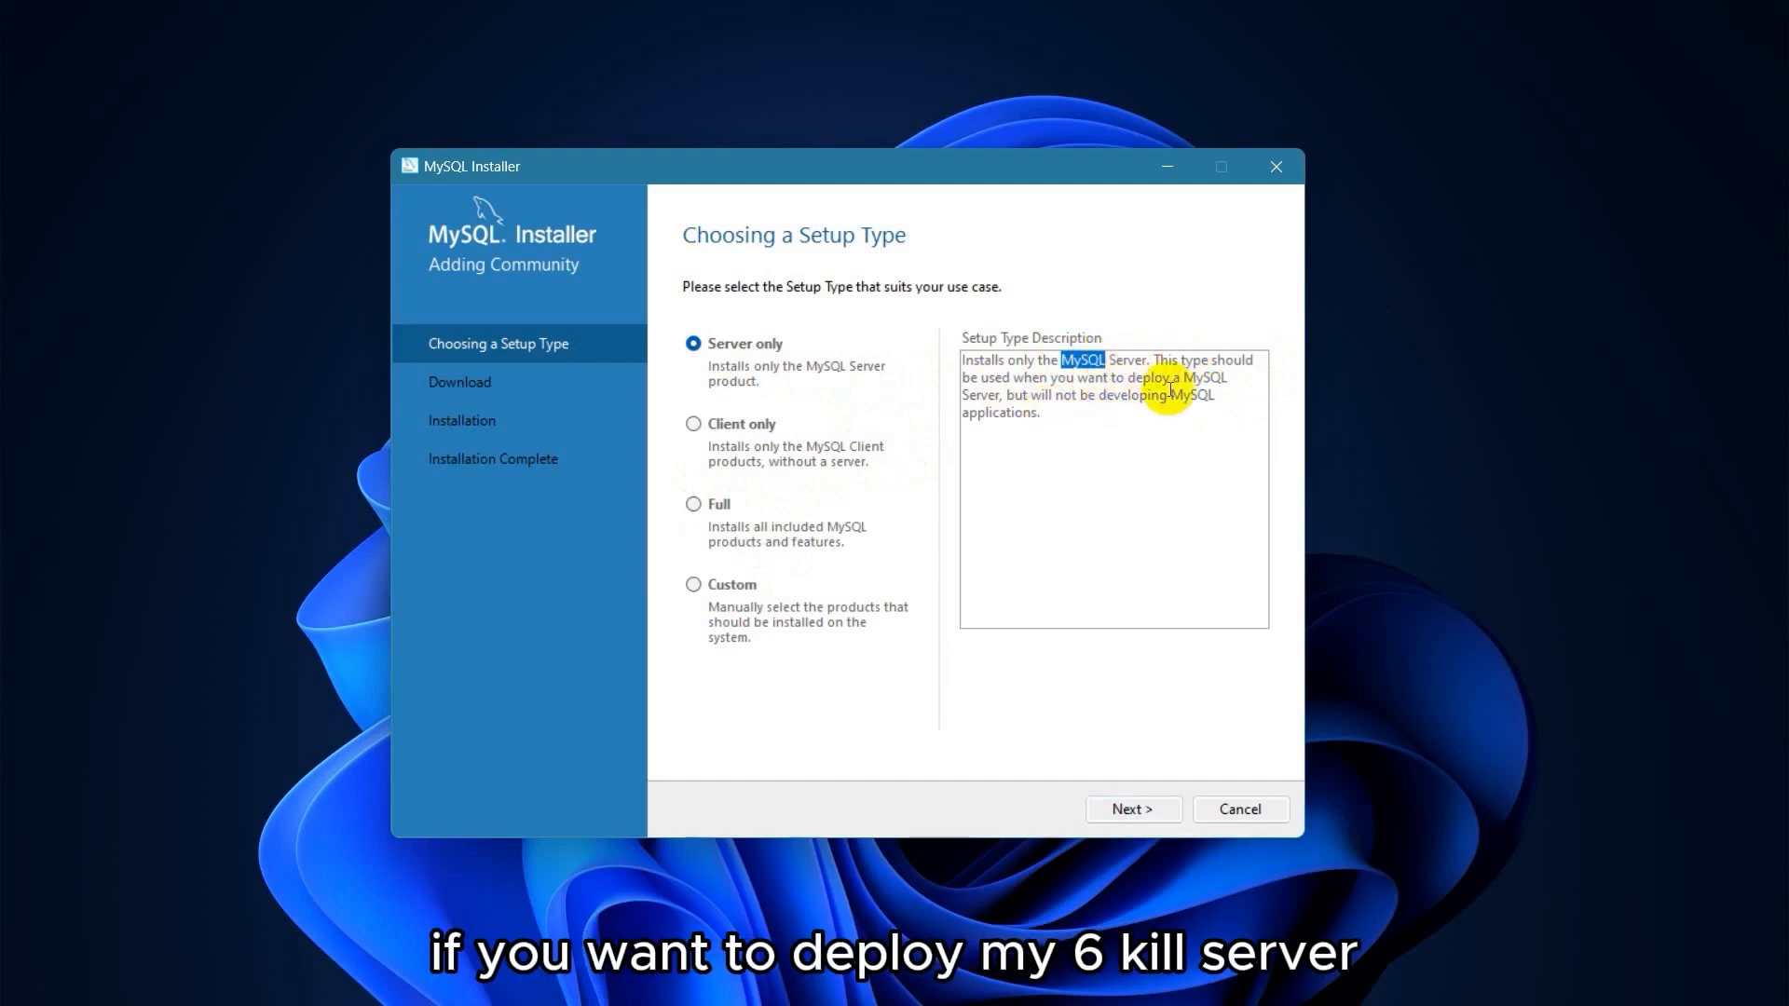
left_click_drag(962, 395, 1053, 397)
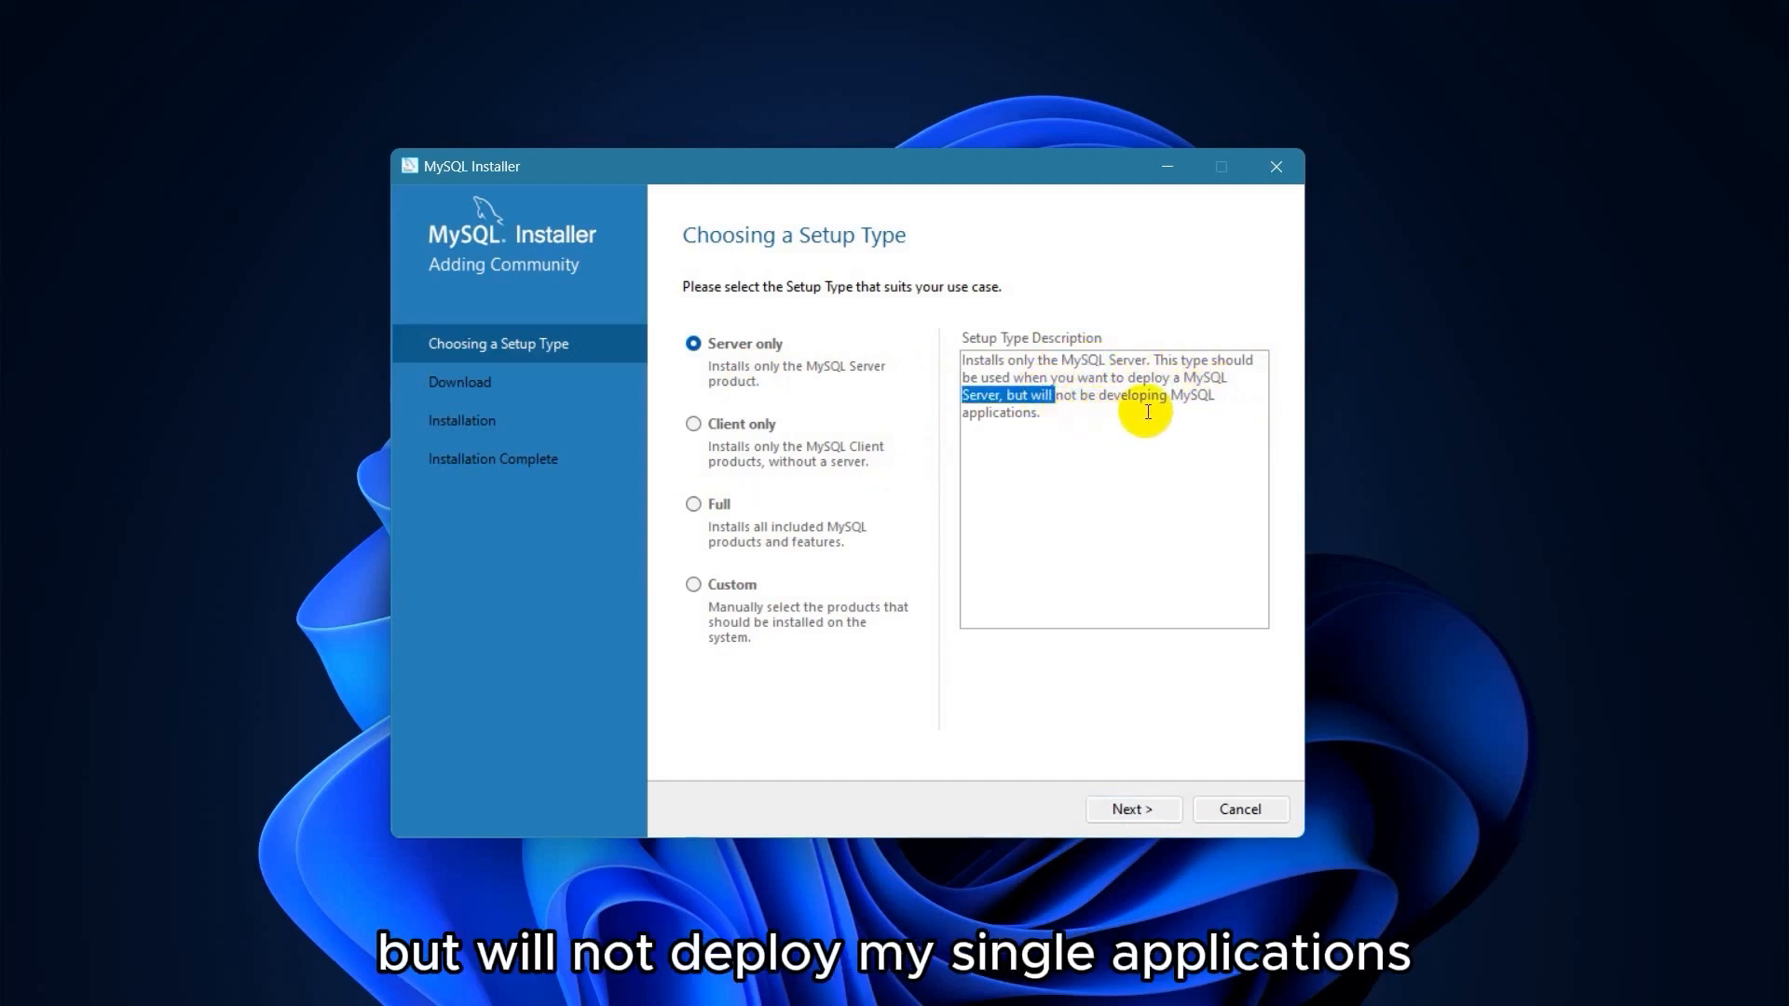
left_click_drag(1171, 395, 1044, 414)
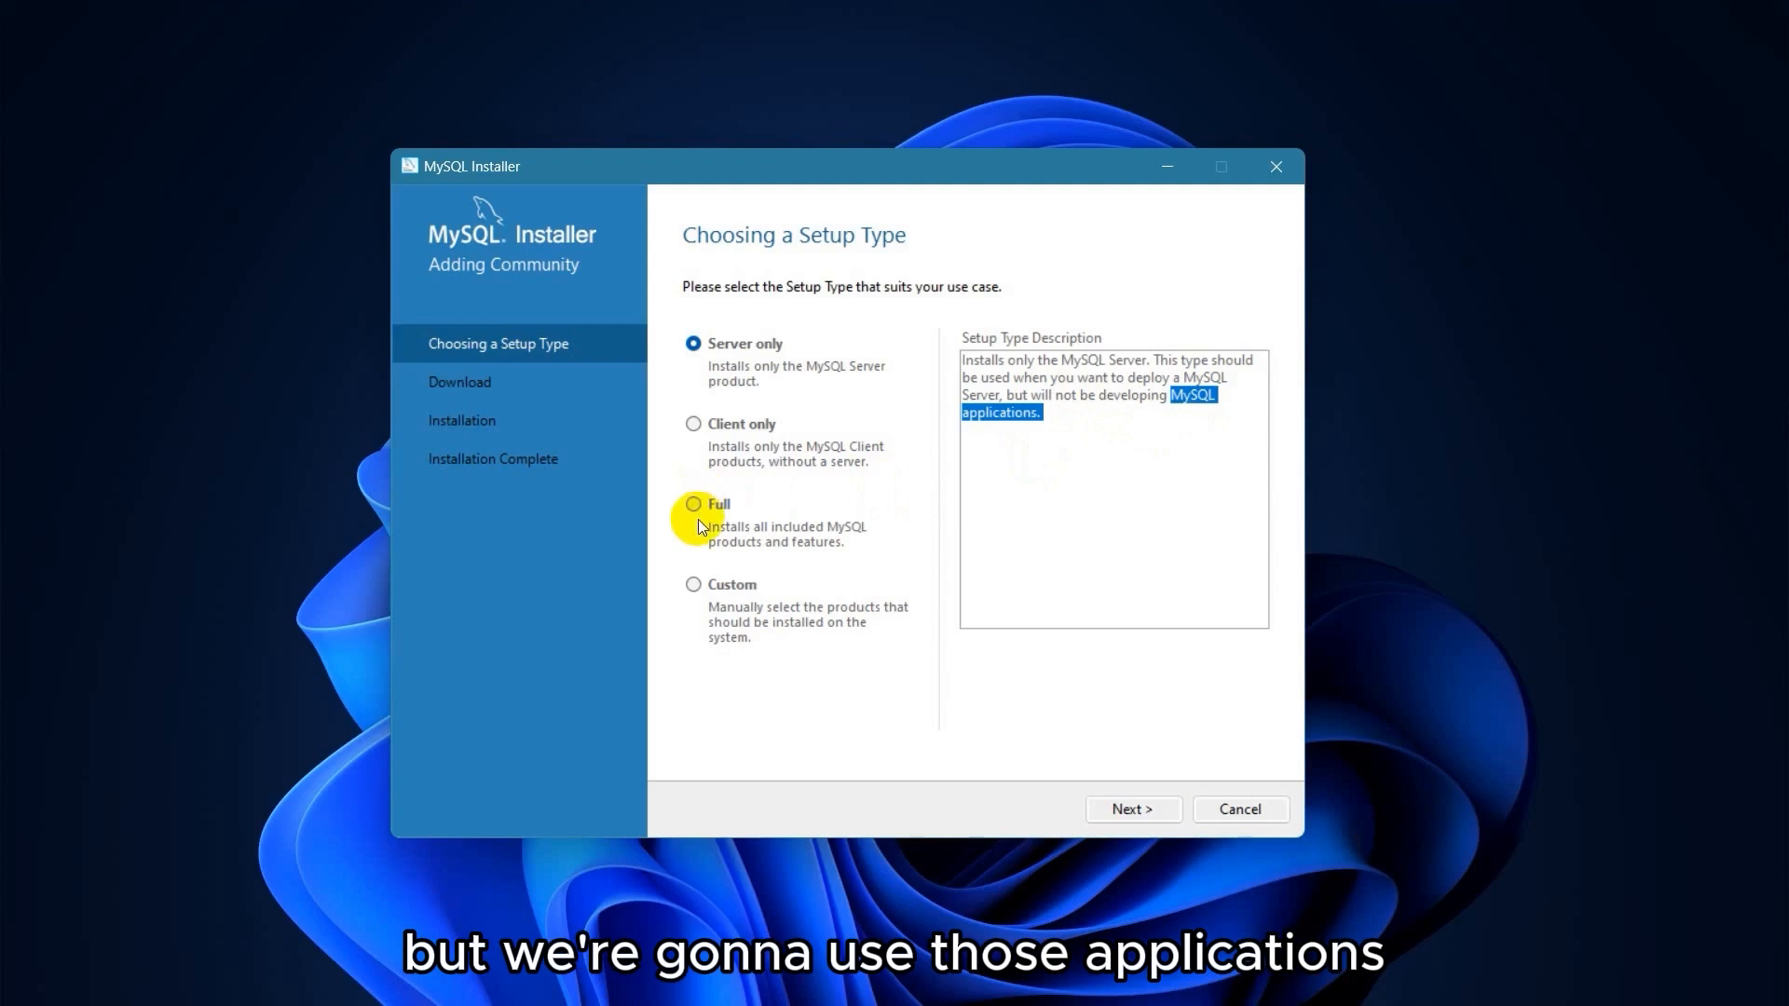
Select the Full setup type and continue to the six-product installation list.
left_click(698, 585)
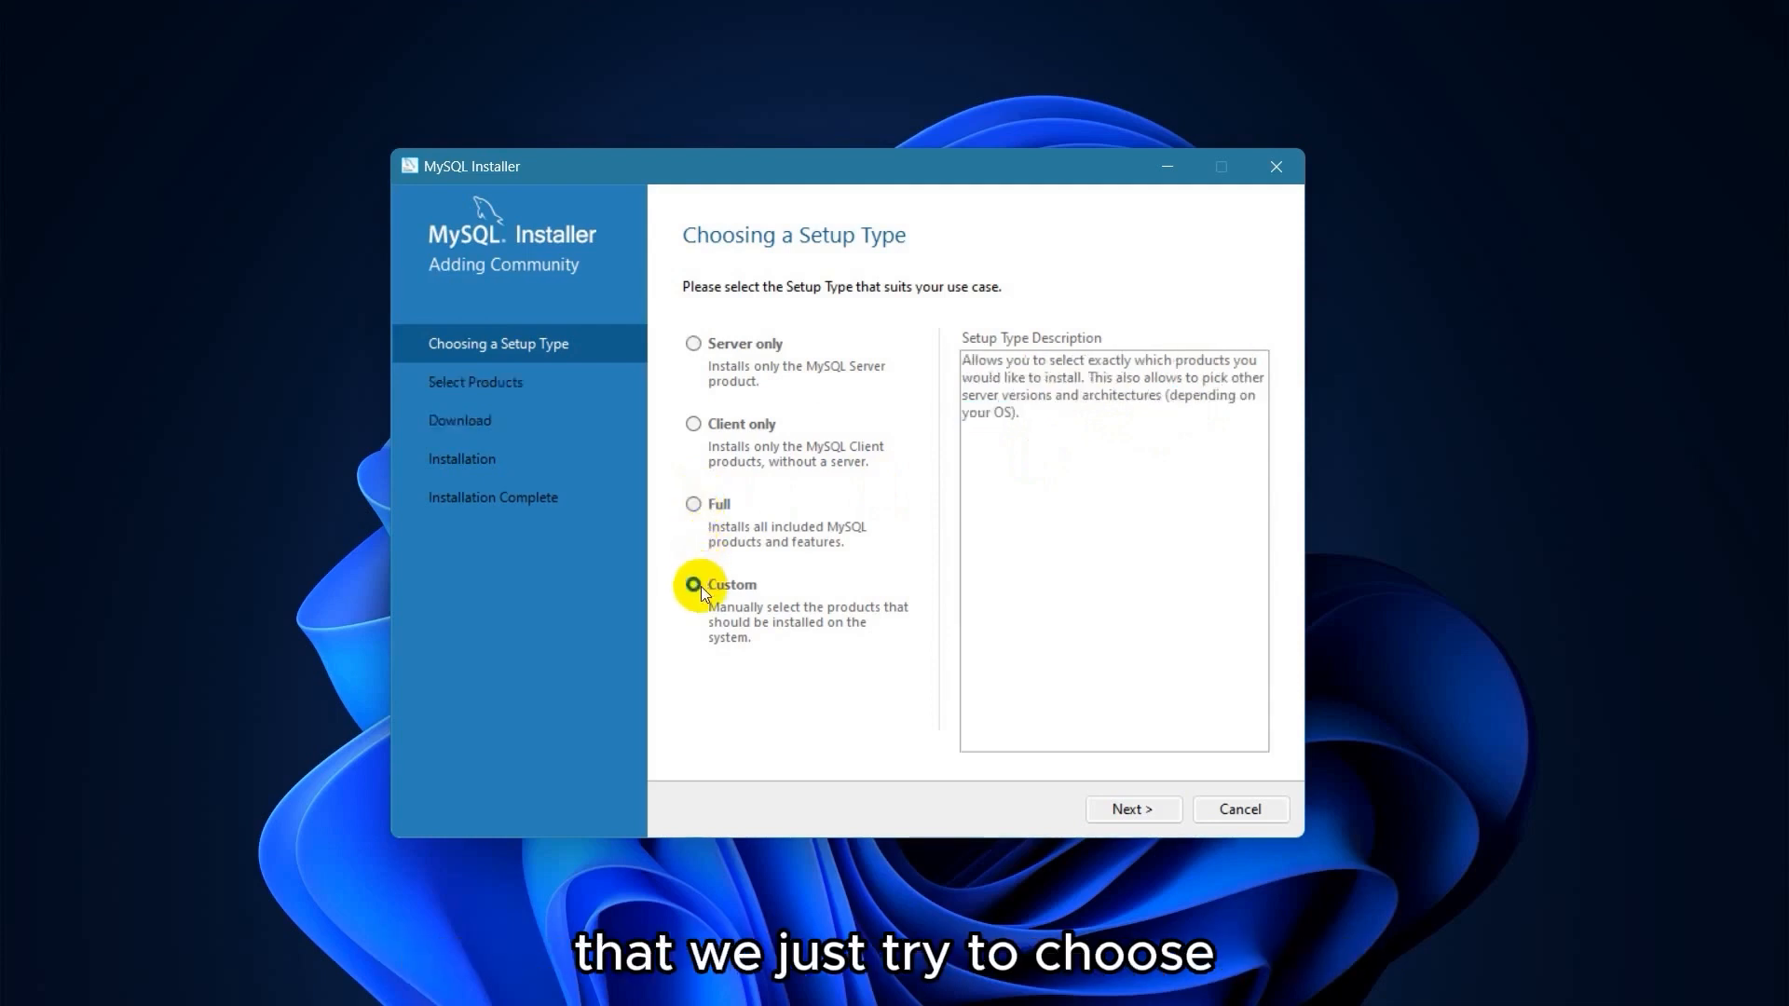
left_click(691, 499)
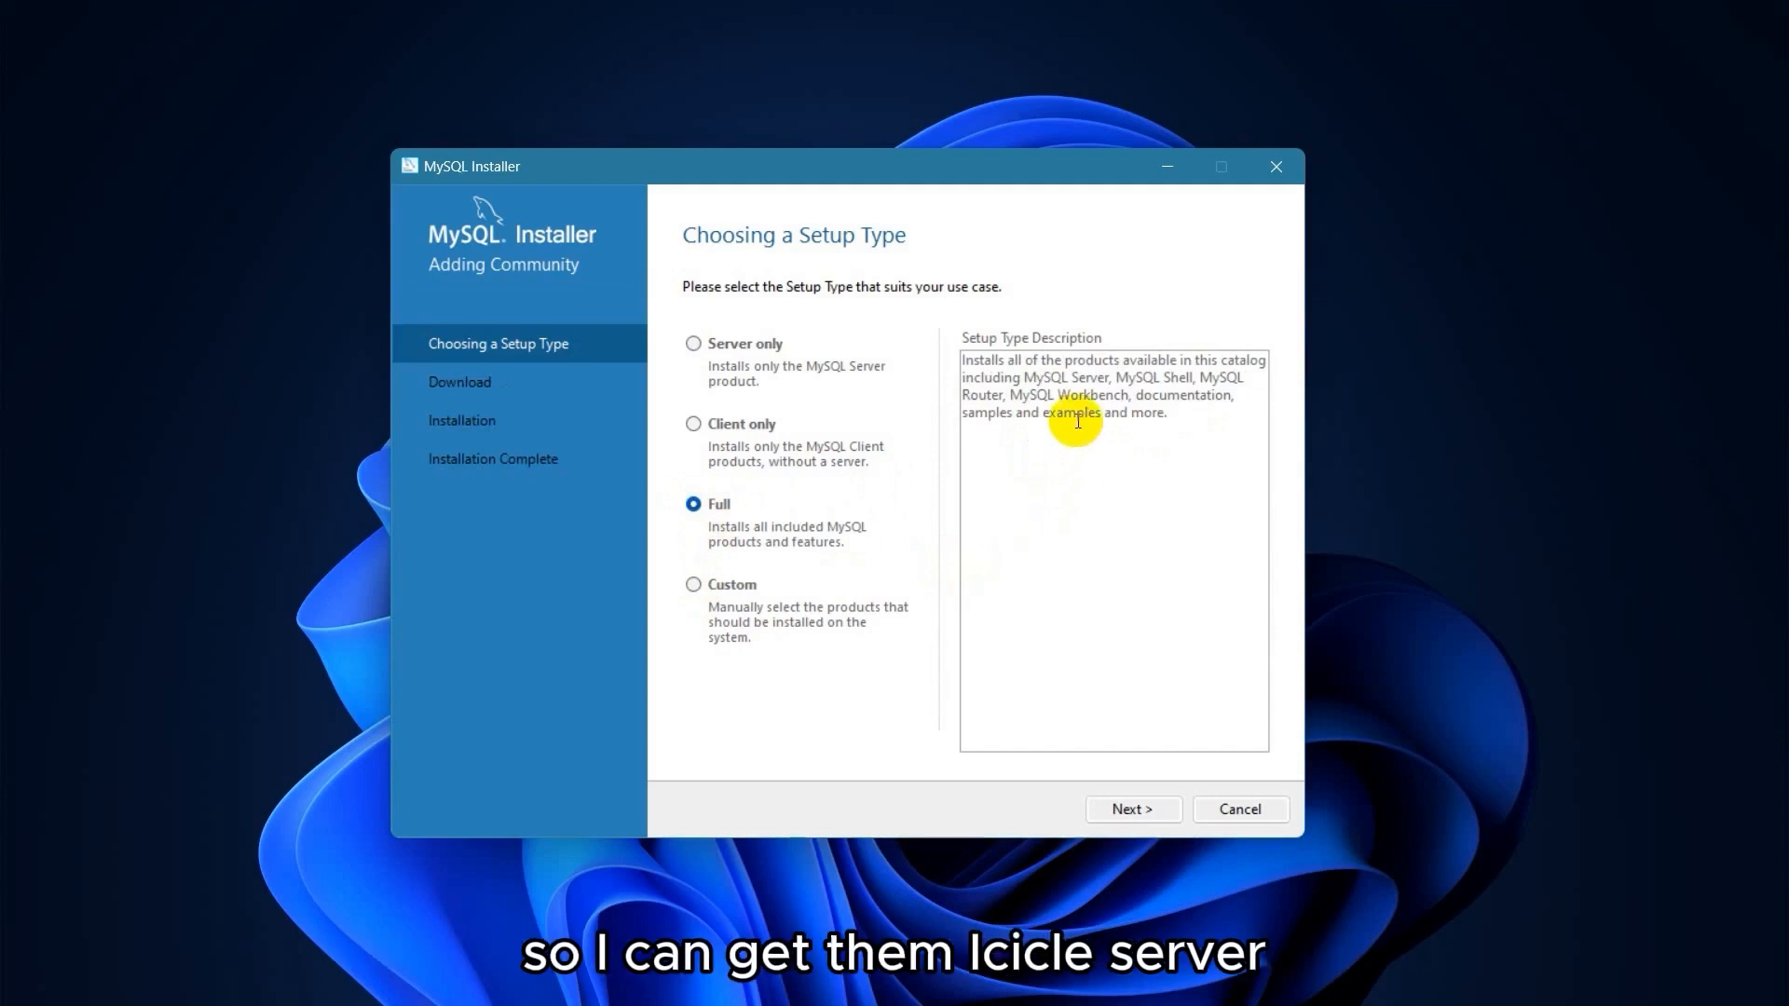
mouse_move(1026, 377)
left_mouse_down()
mouse_move(1125, 396)
mouse_move(1048, 393)
mouse_move(1033, 362)
mouse_move(1026, 376)
left_mouse_up()
left_click(1142, 391)
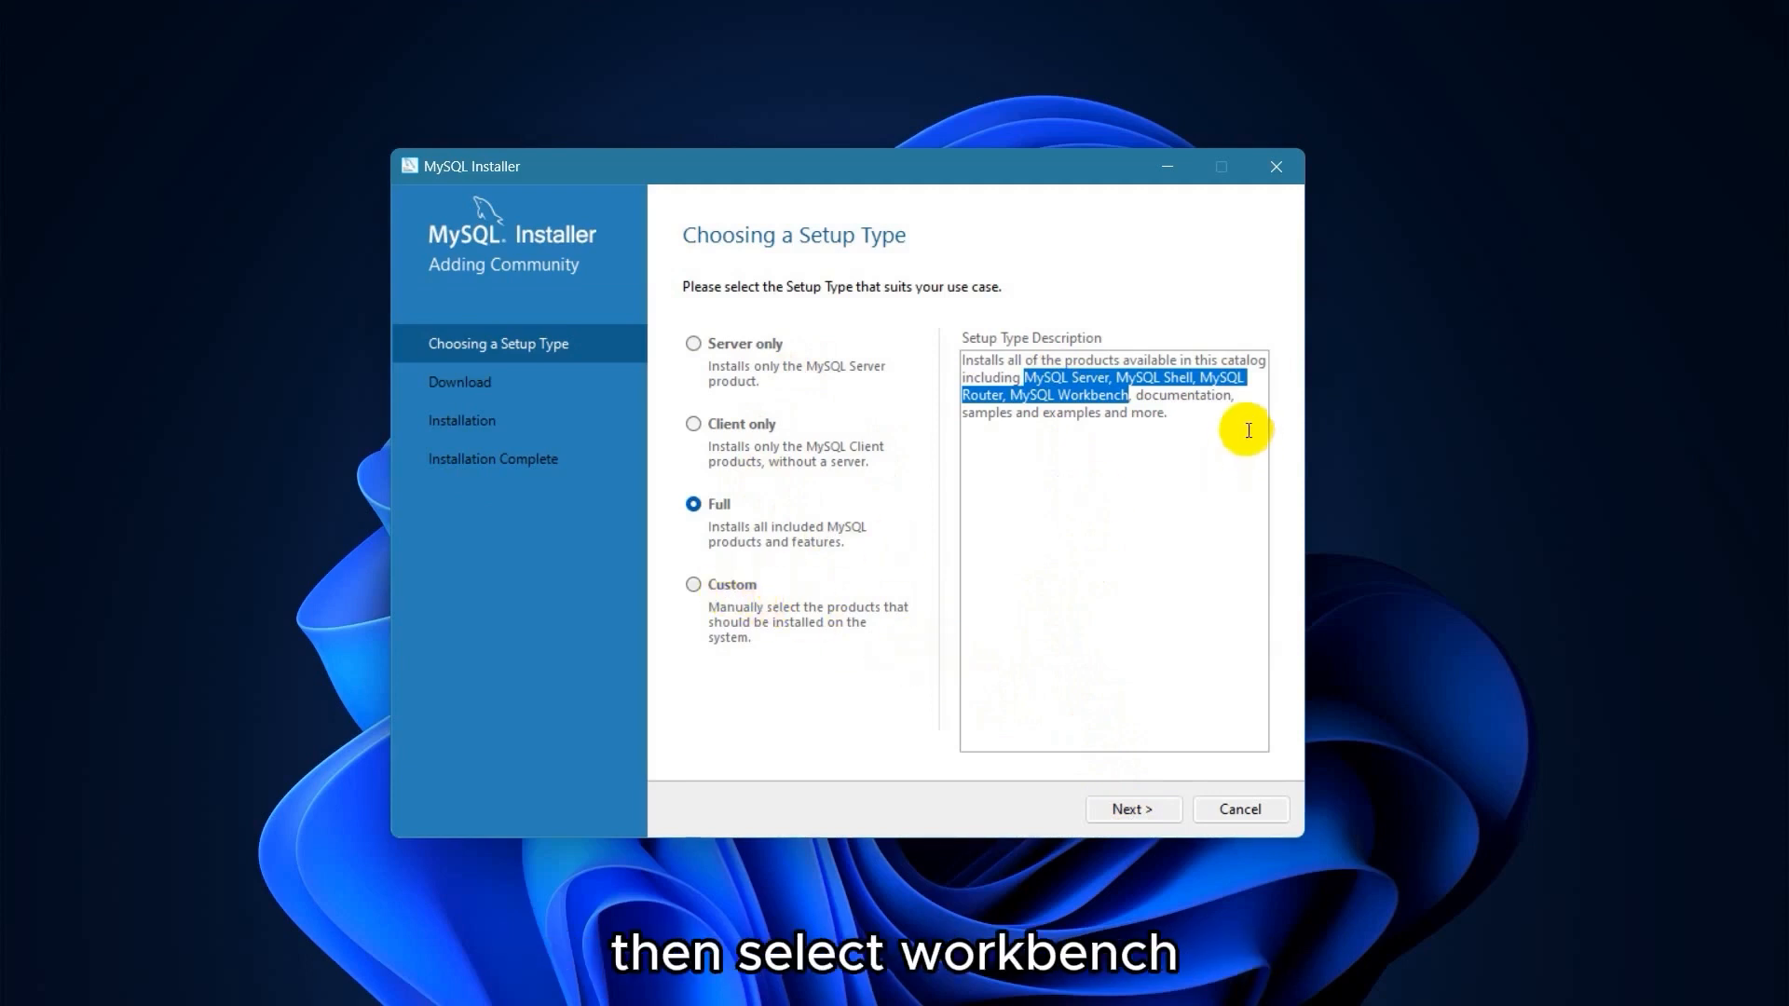
left_click(1133, 808)
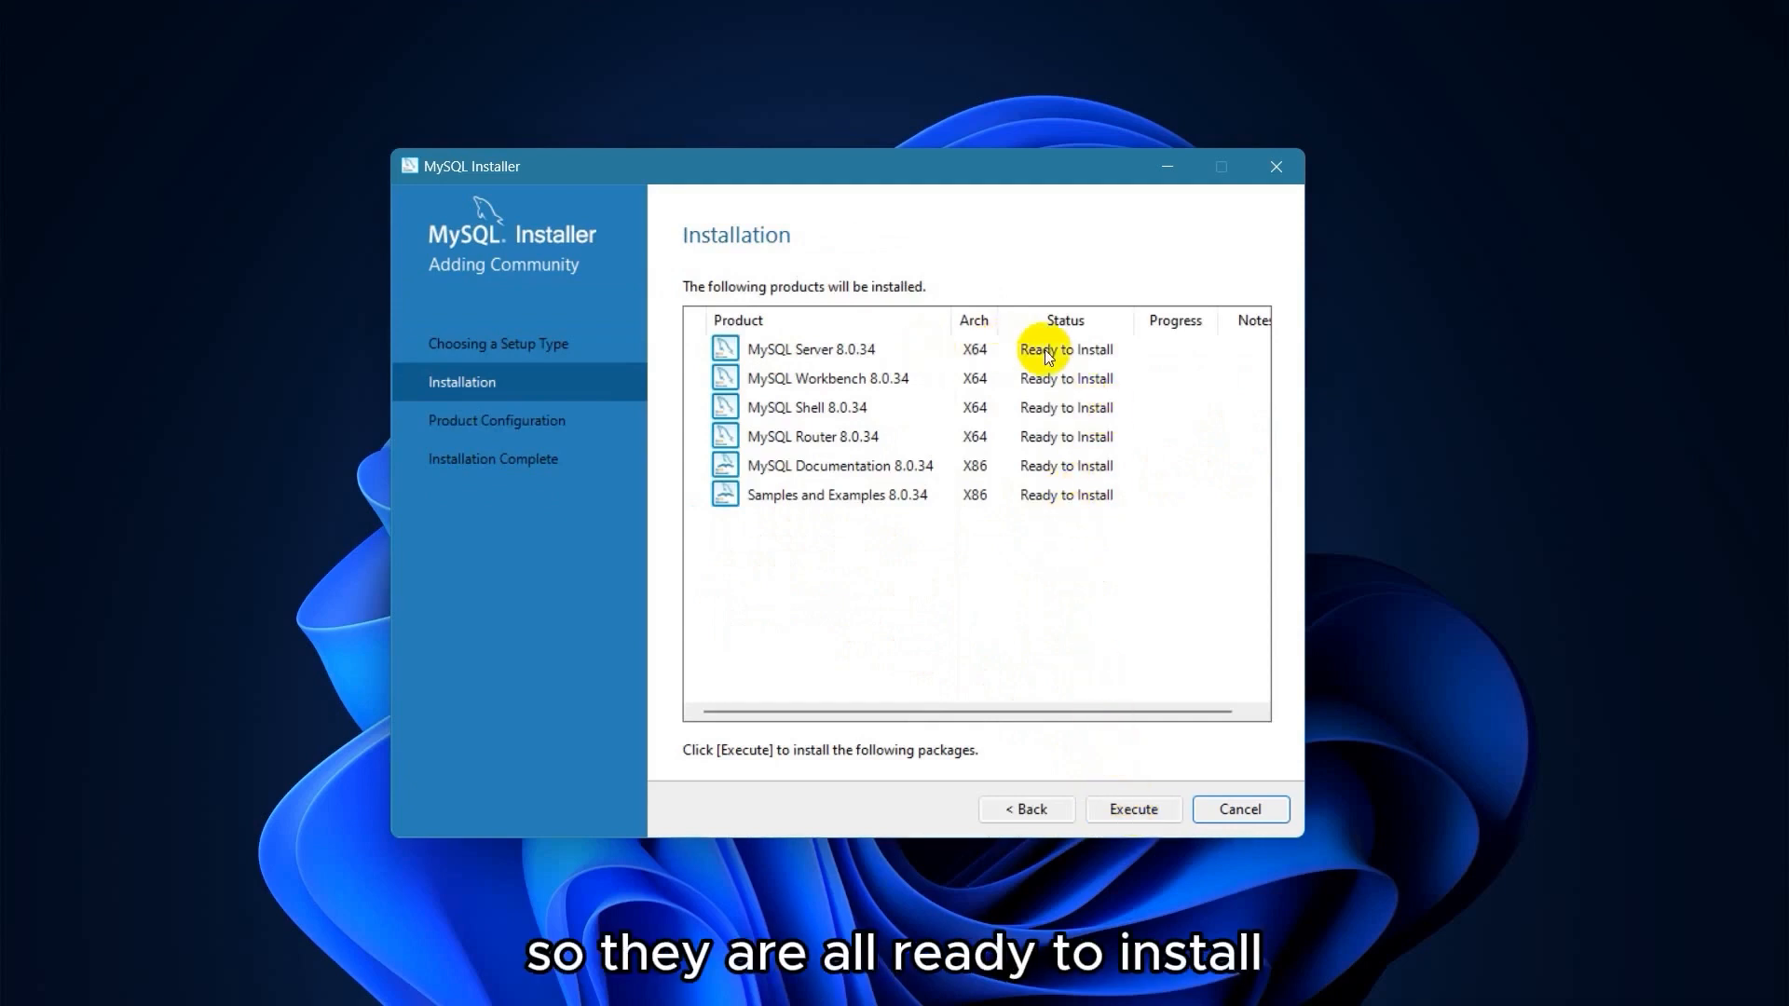
Install all six 8.0.34 products, then proceed to Product Configuration.
left_click(1133, 808)
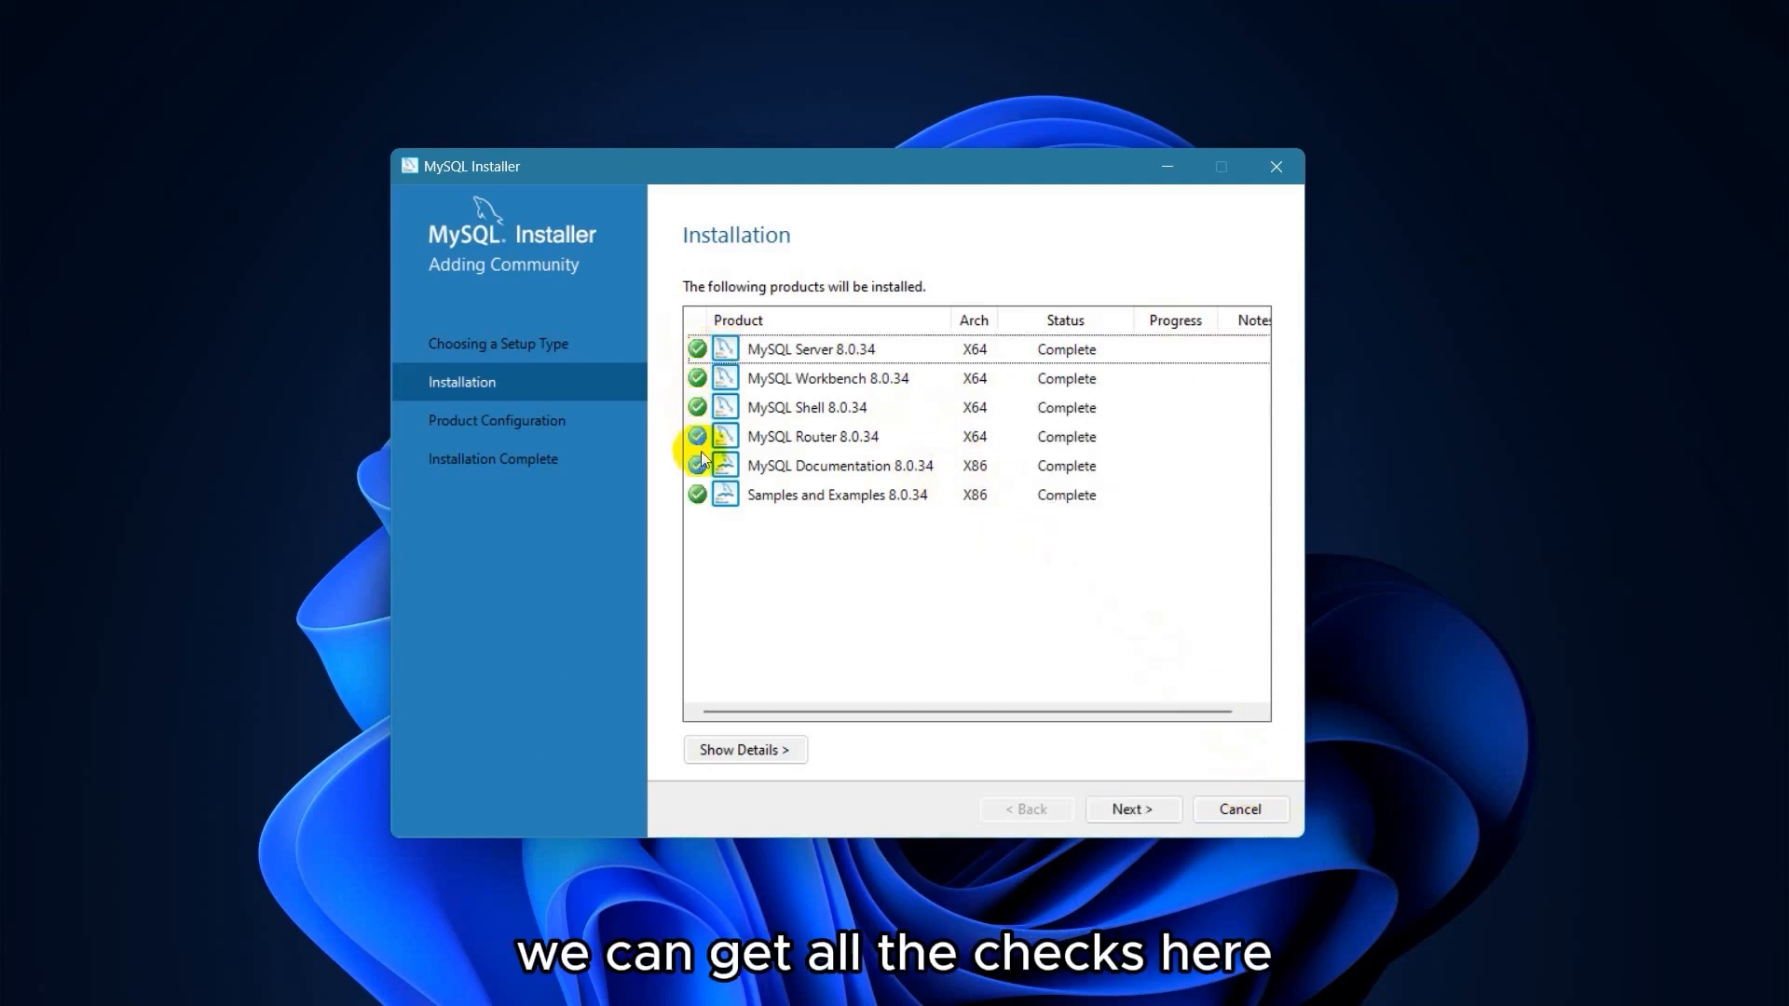
left_click(1120, 810)
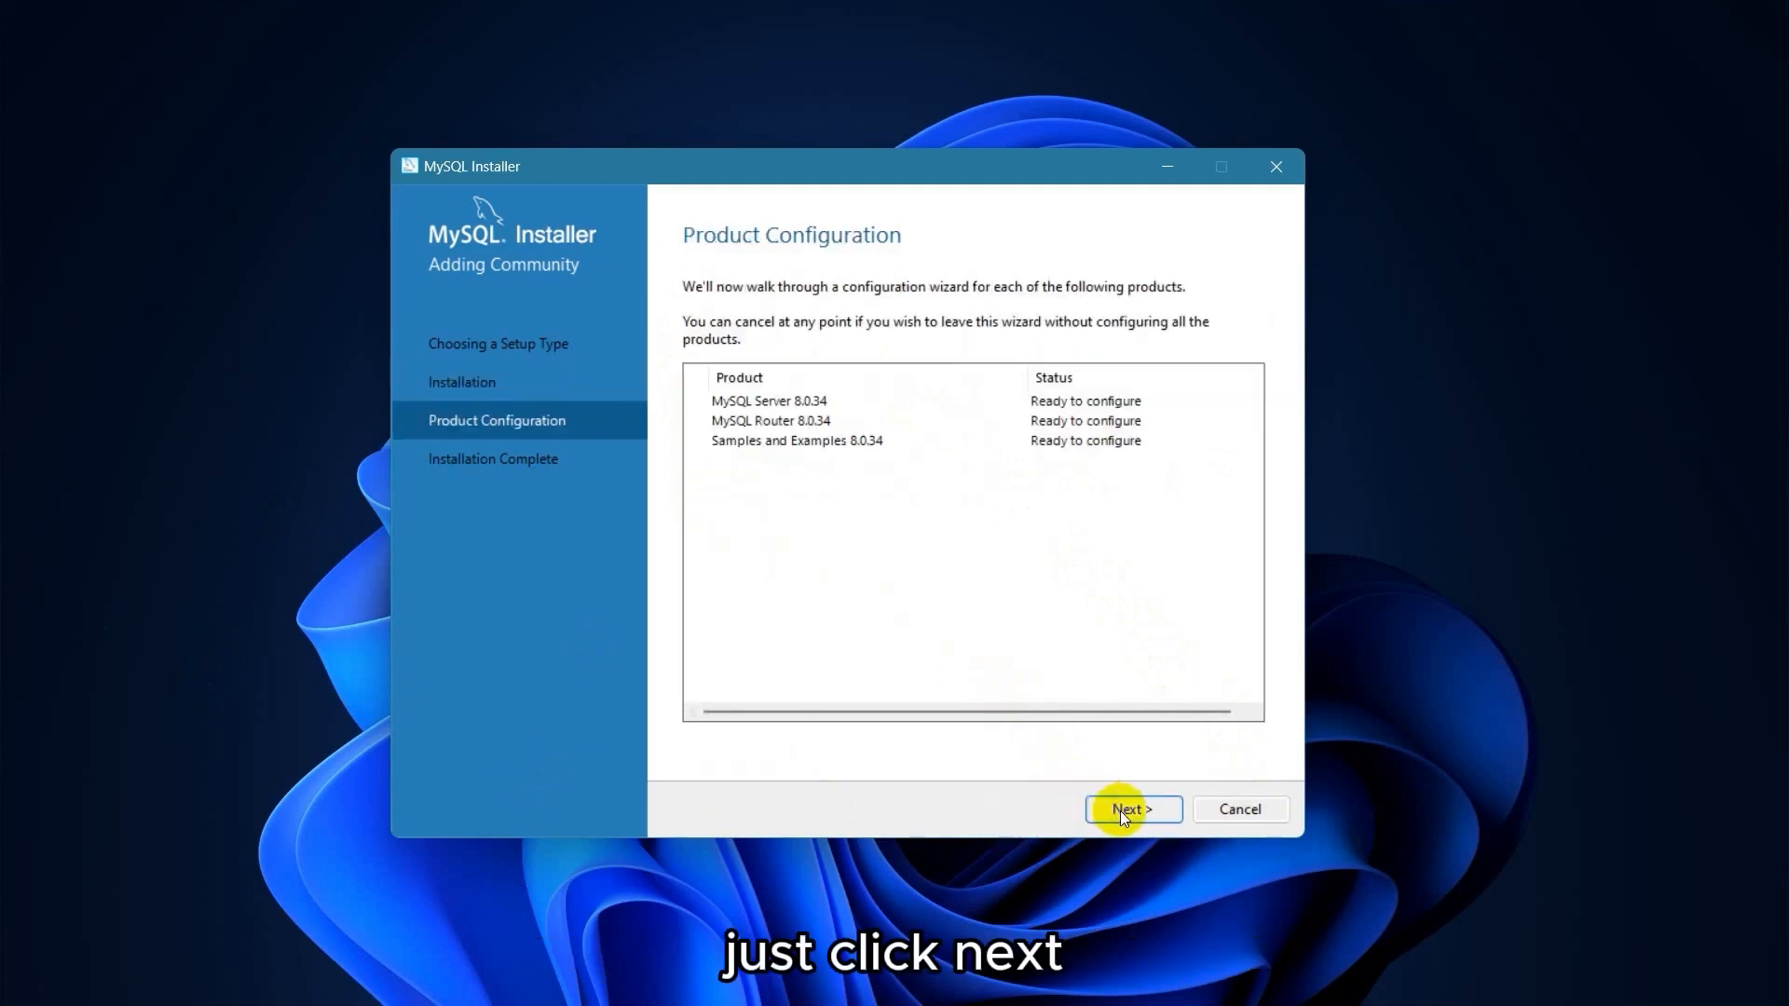
Keep the default Type and Networking and strong password authentication for MySQL Server 8.0.34.
left_click(1120, 810)
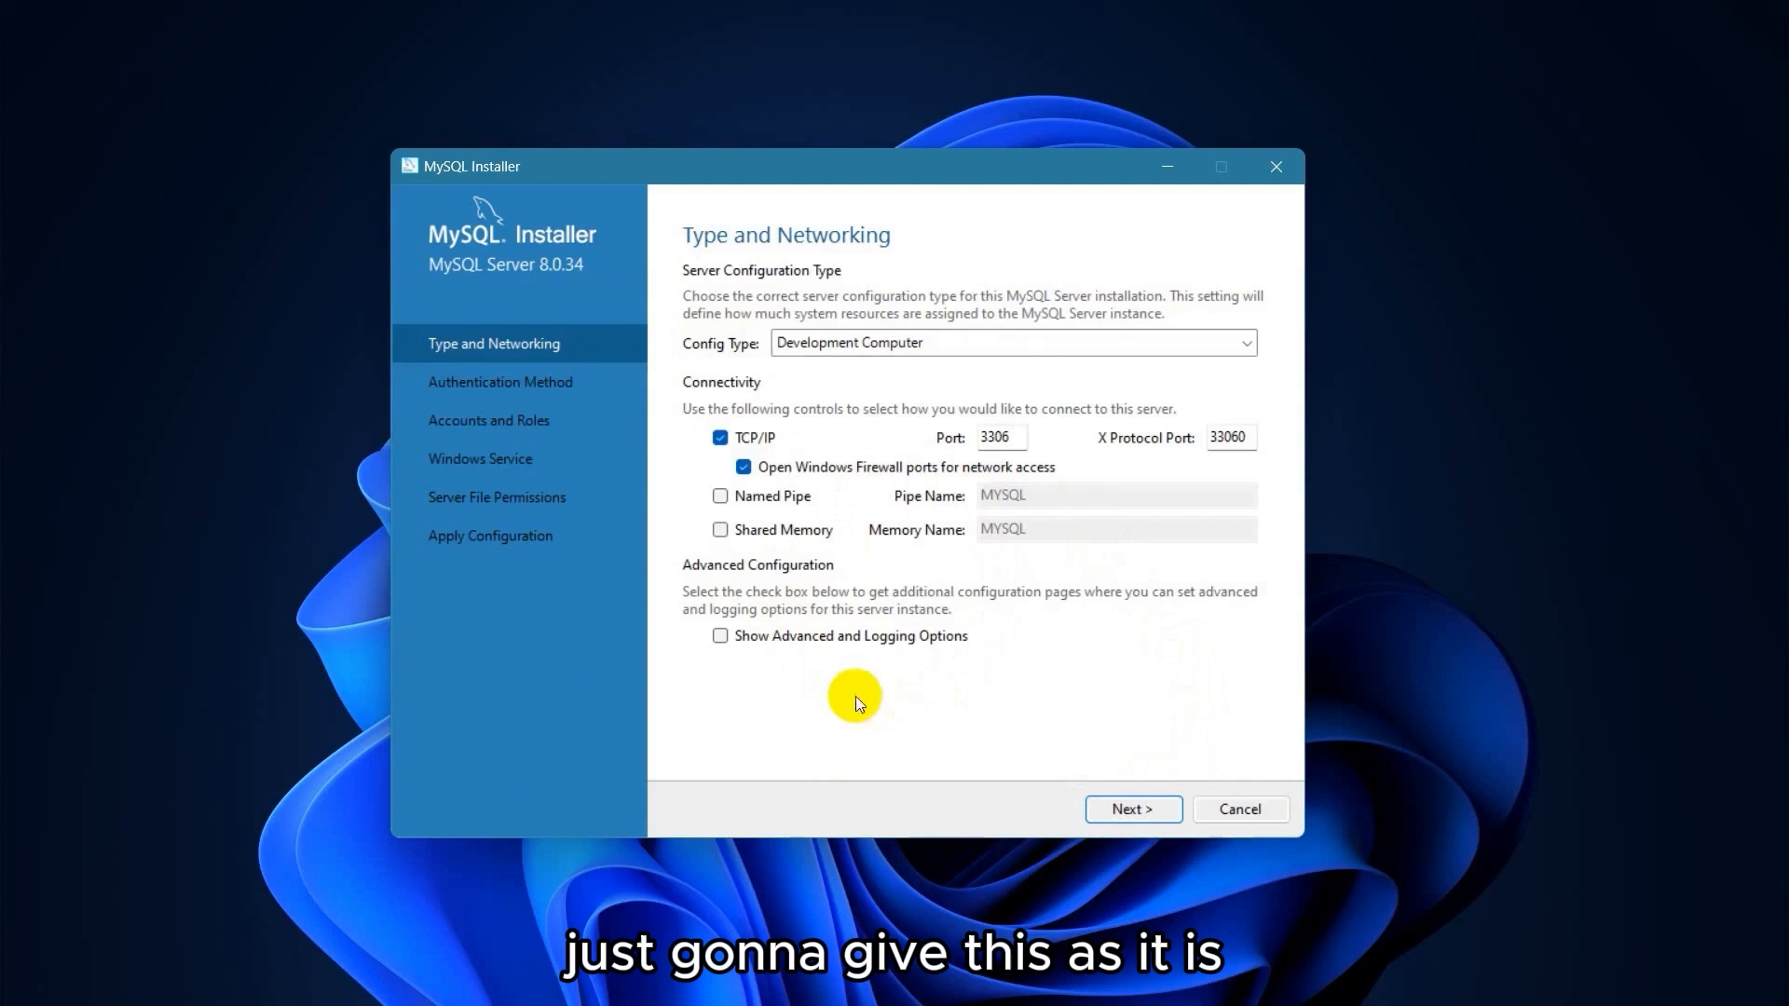
left_click(1135, 809)
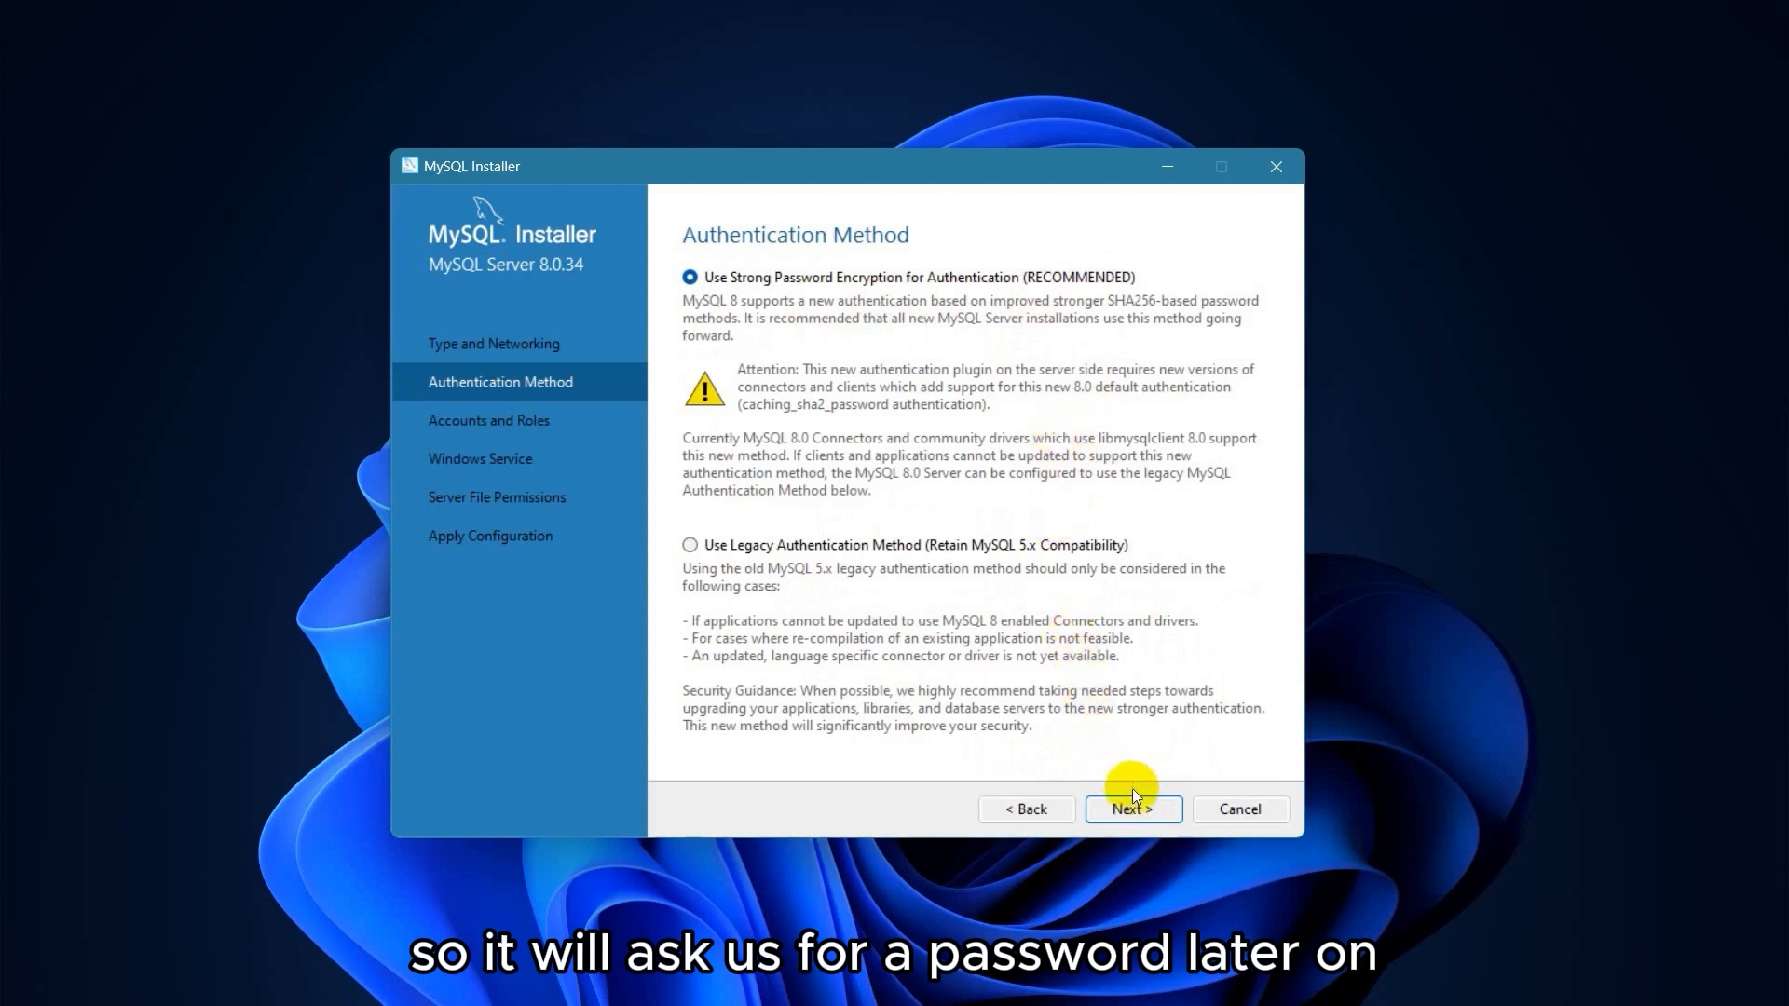
left_click(1149, 818)
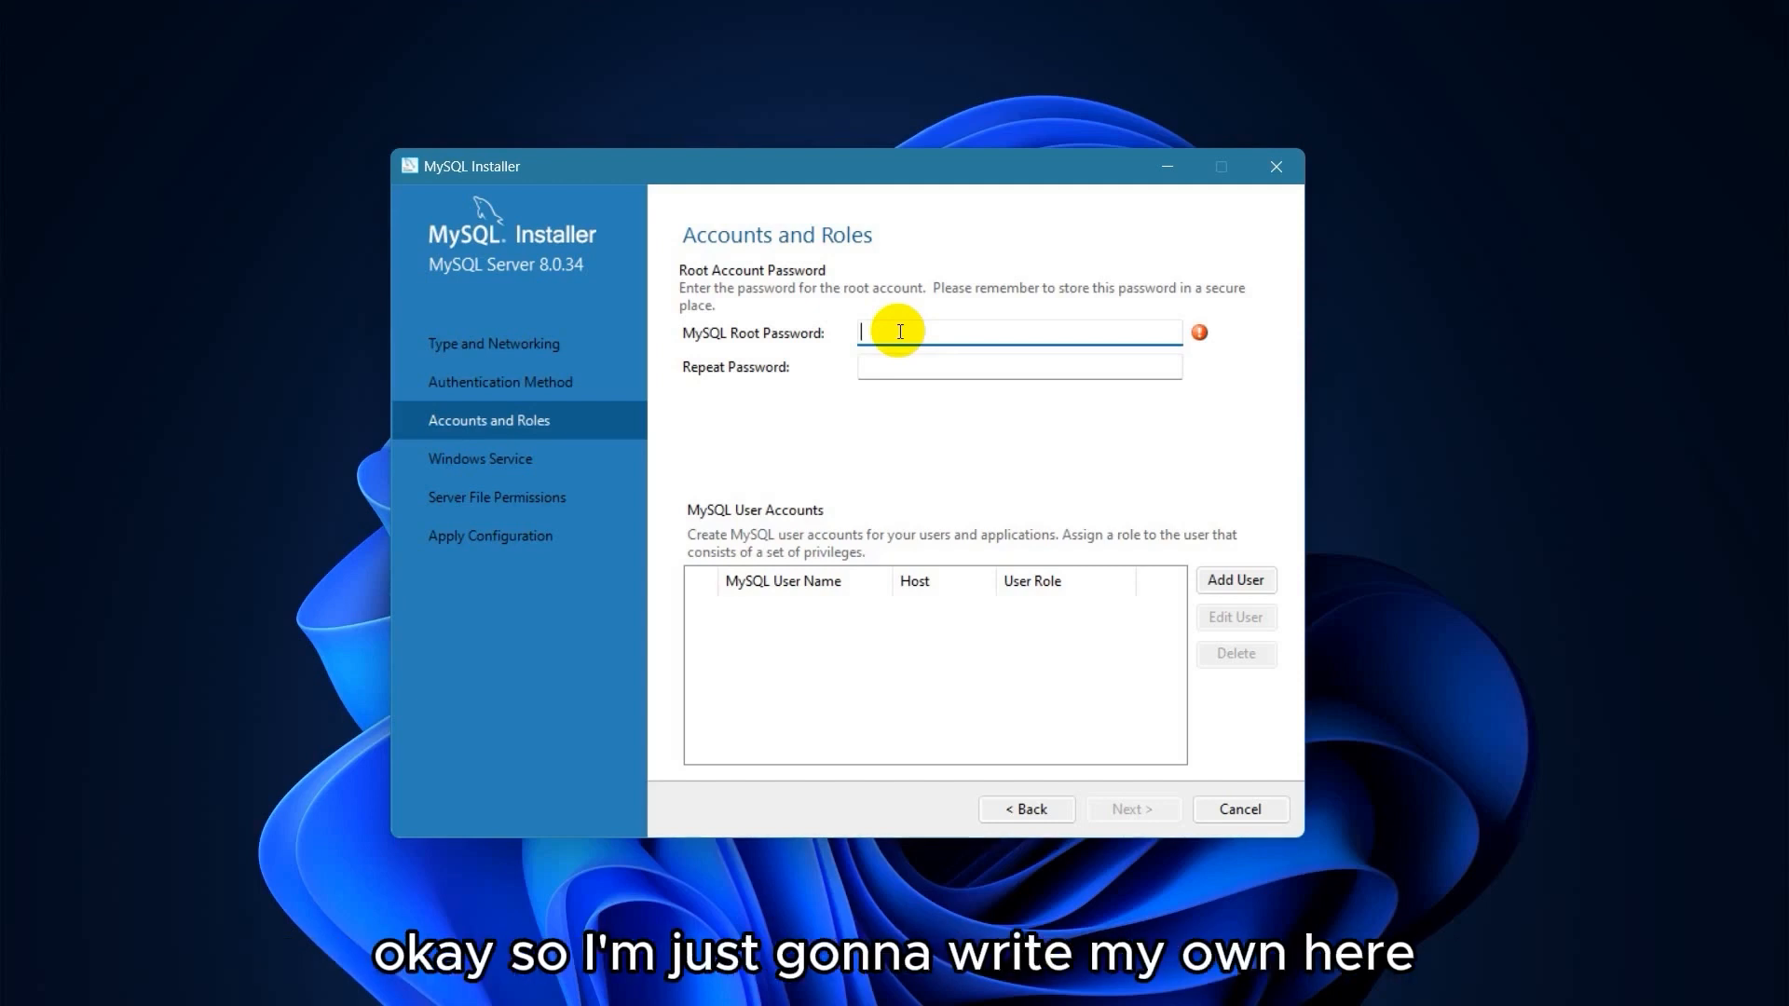
Enter and confirm the root account password.
type("*********")
key("Tab")
type("*********")
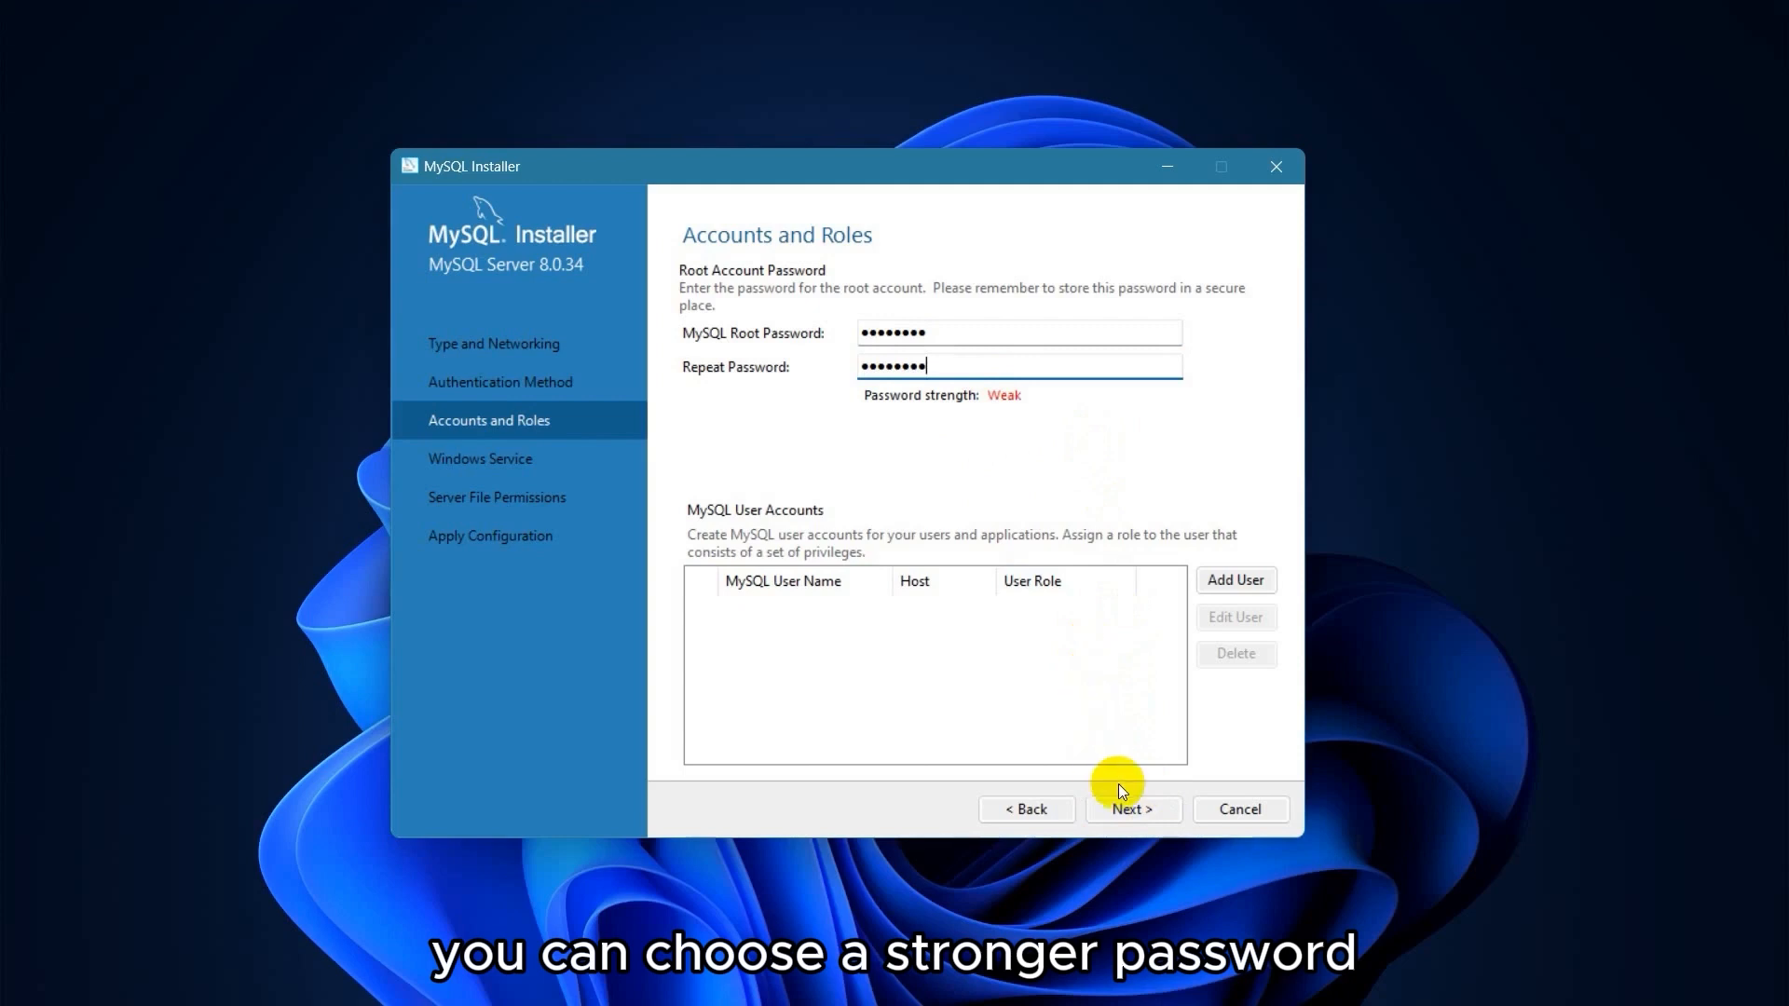
left_click(1142, 809)
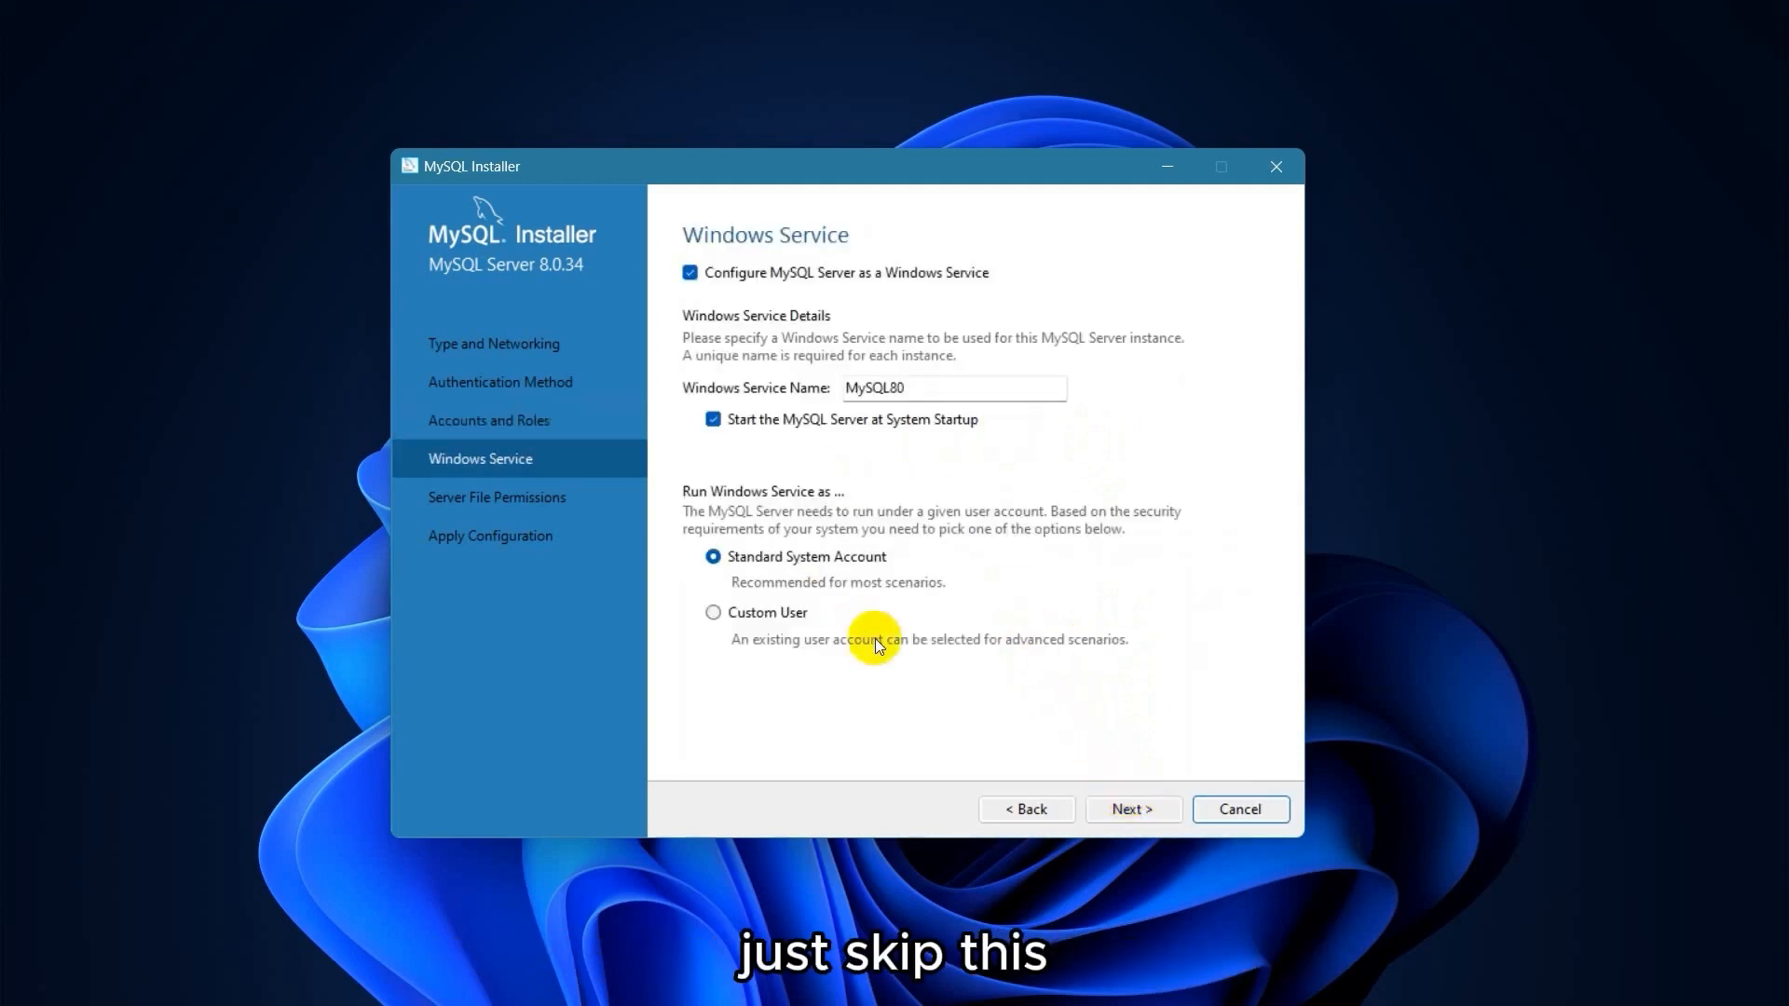
Keep the default Windows Service and Server File Permissions settings and execute the server configuration.
left_click(1140, 803)
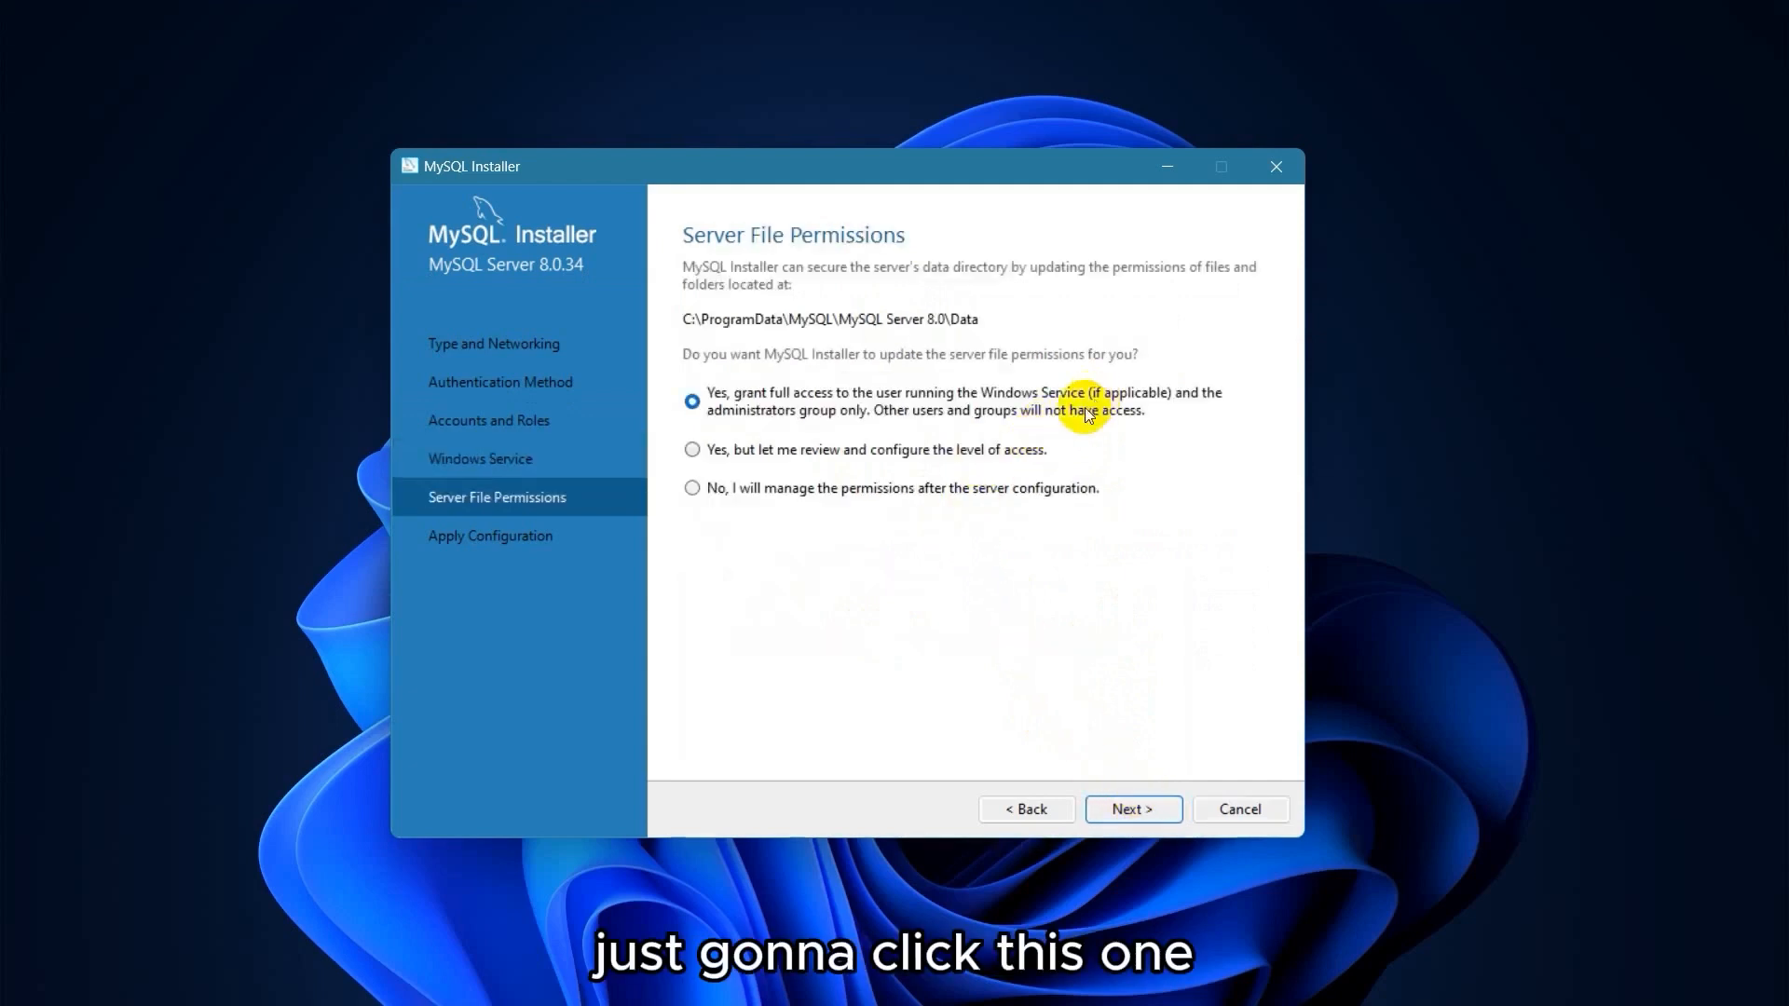
left_click(1140, 809)
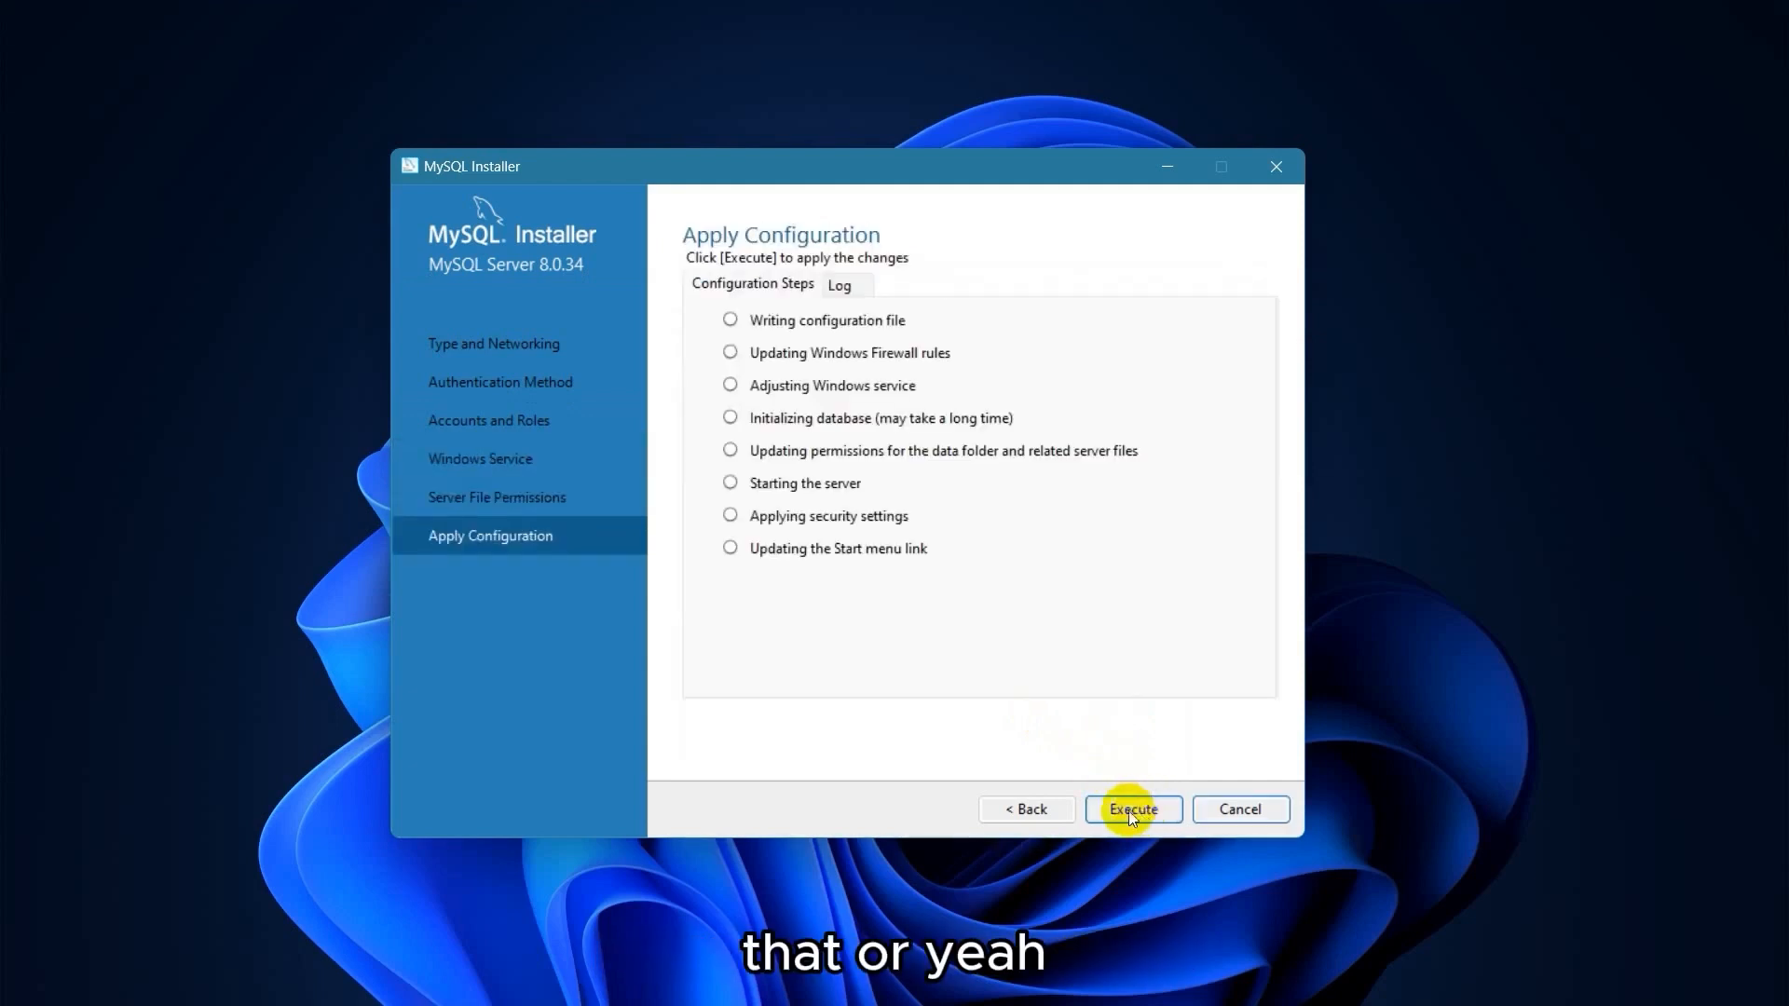
left_click(1049, 807)
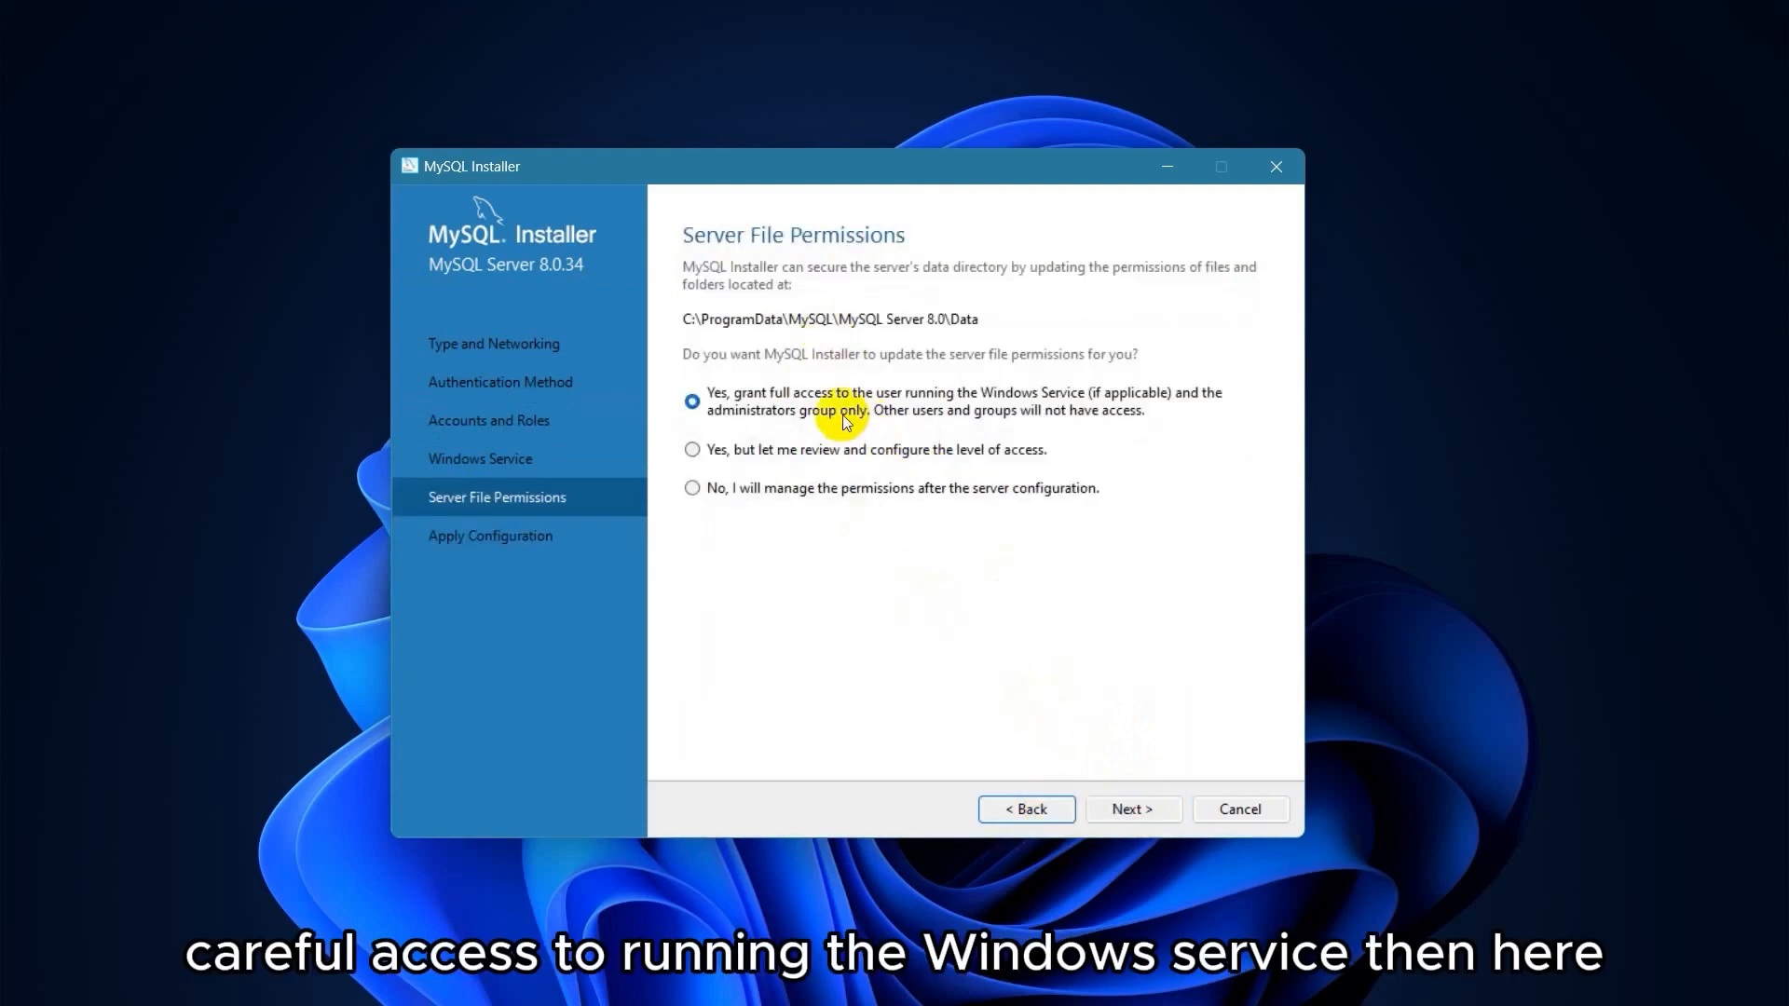
left_click(1129, 807)
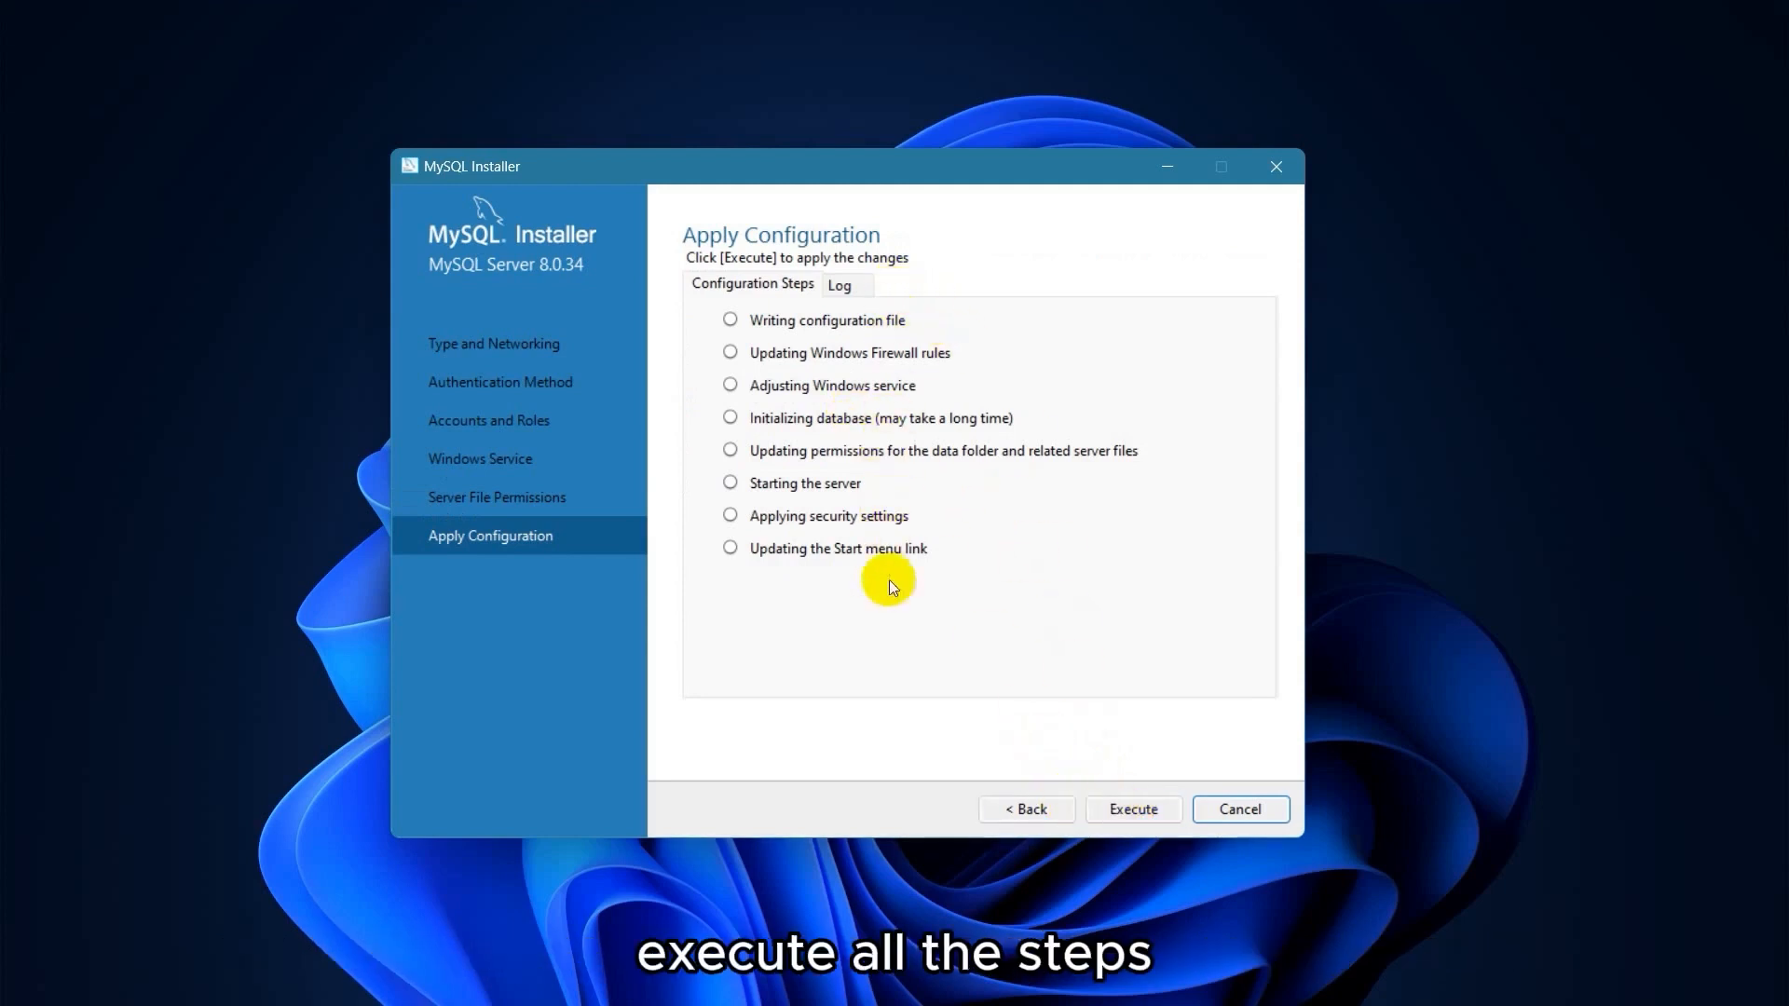
left_click(1136, 803)
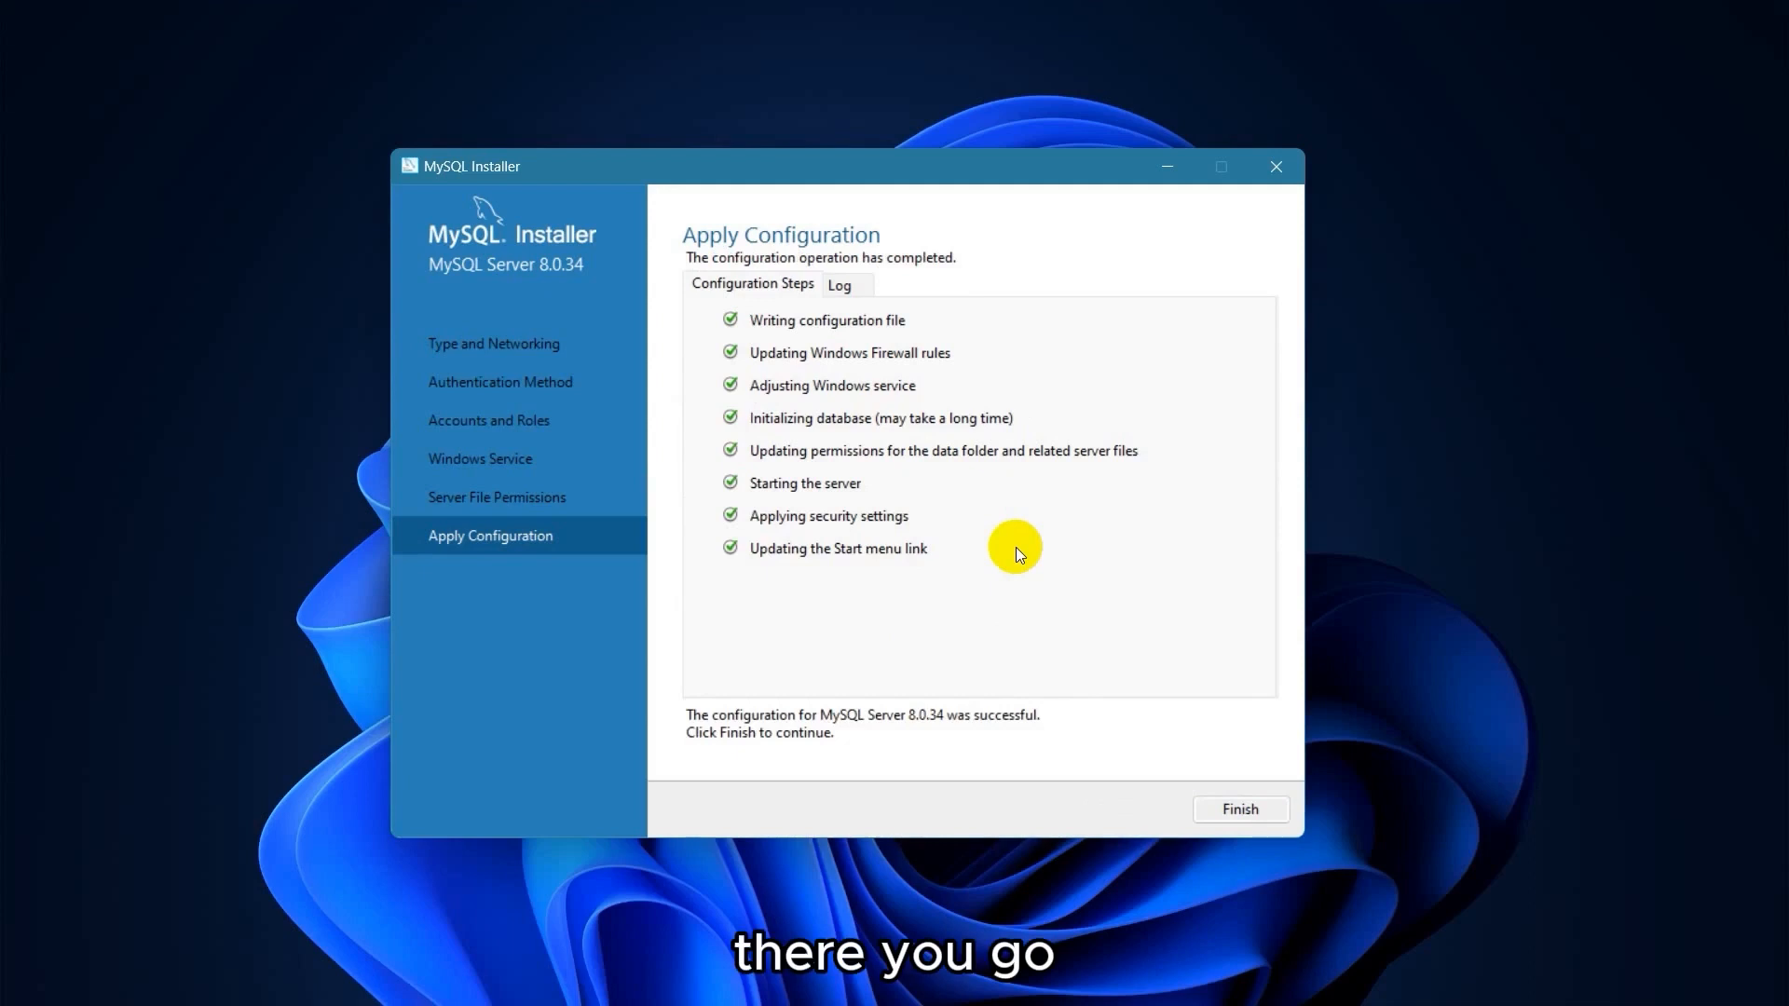
Finish server setup, skip MySQL Router bootstrapping, and continue to Connect To Server for the samples.
left_click(1241, 807)
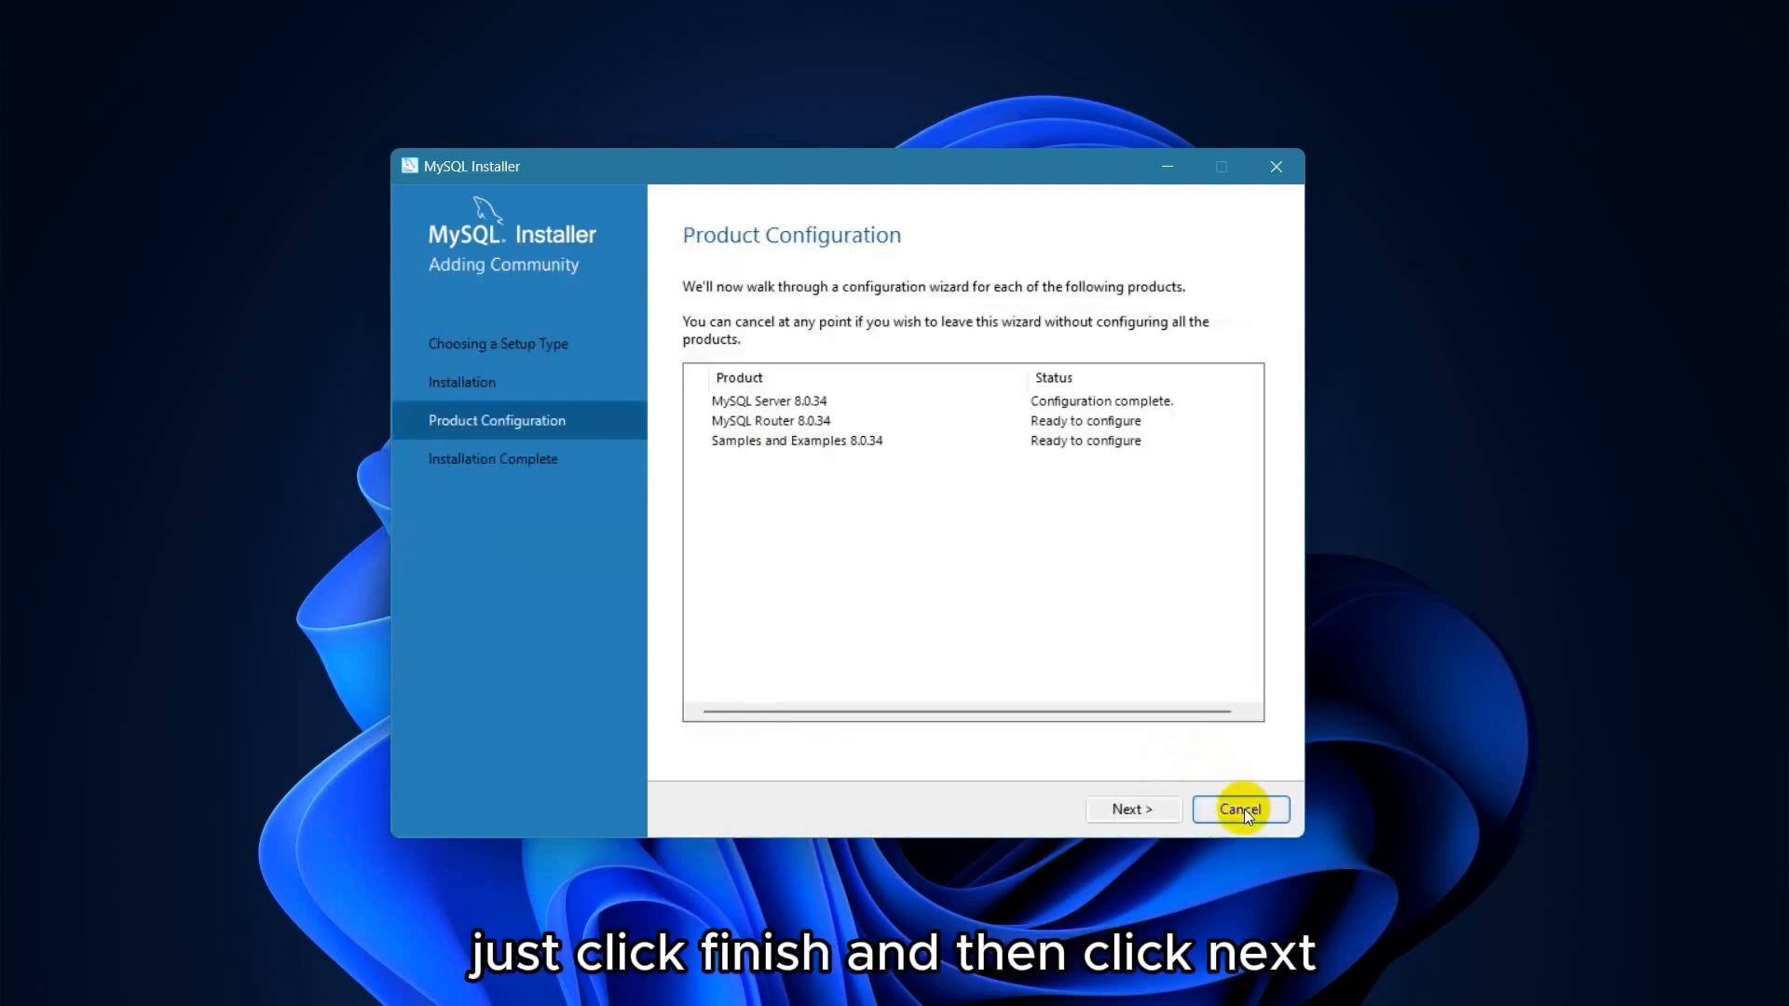
left_click(1155, 808)
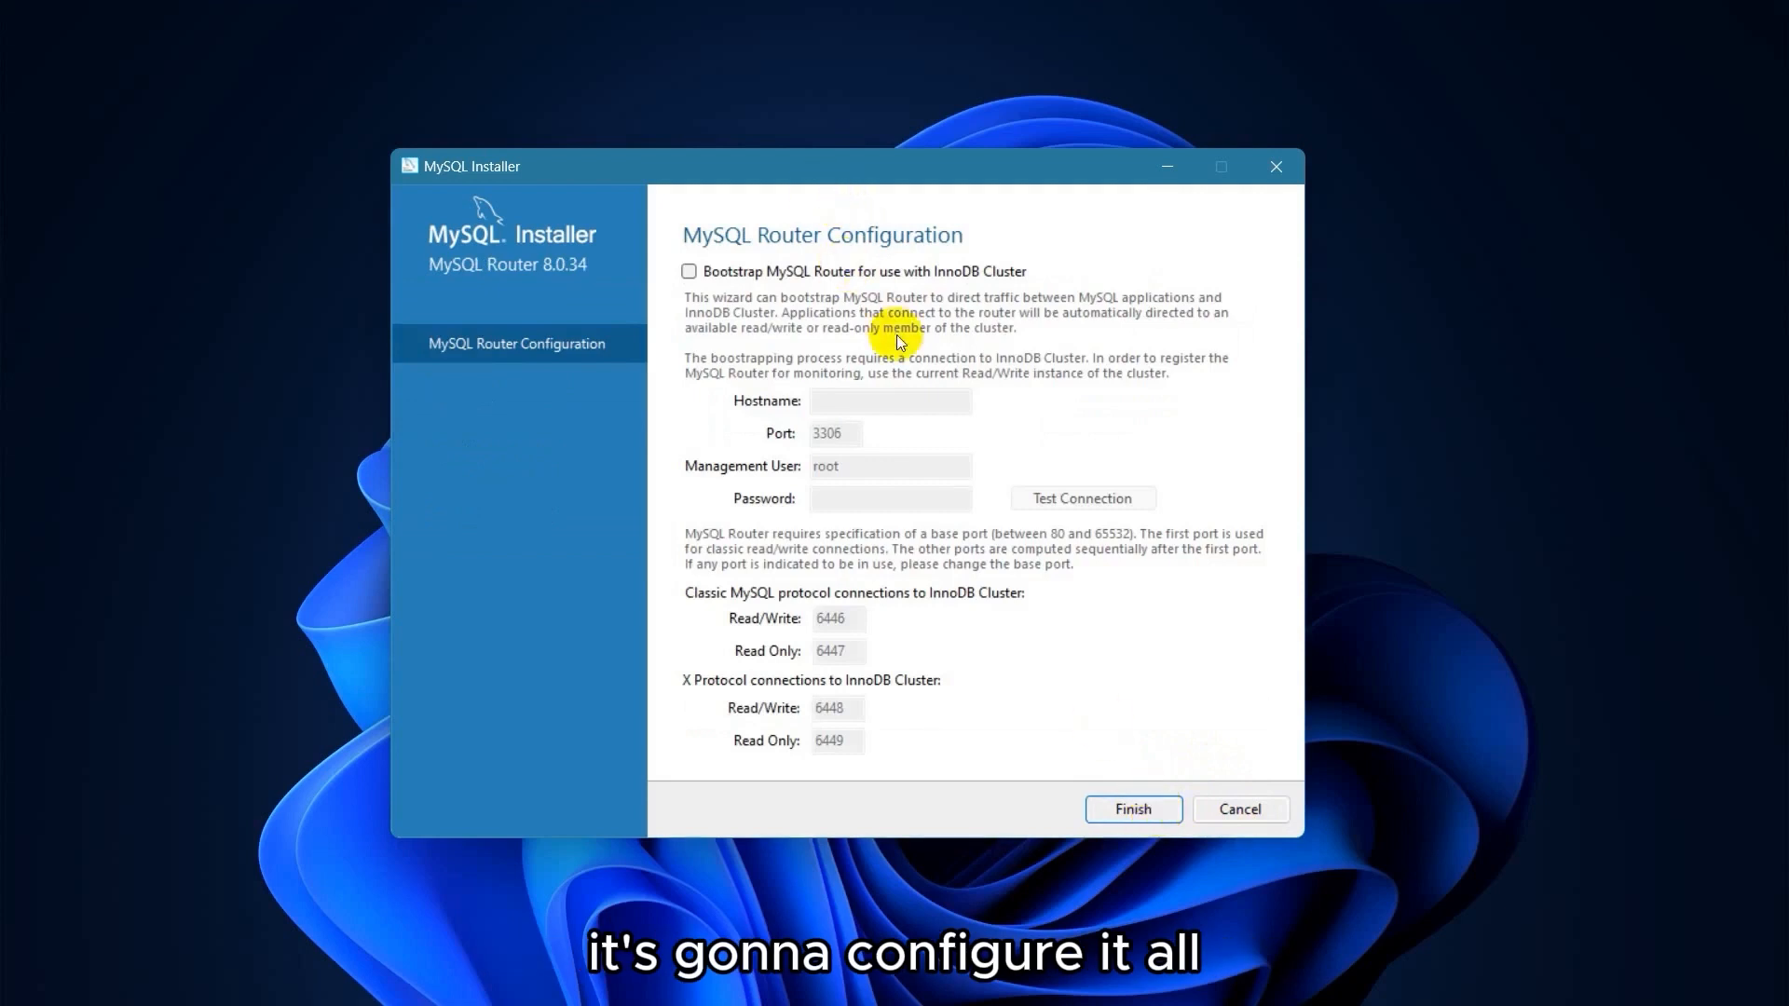
left_click(1136, 803)
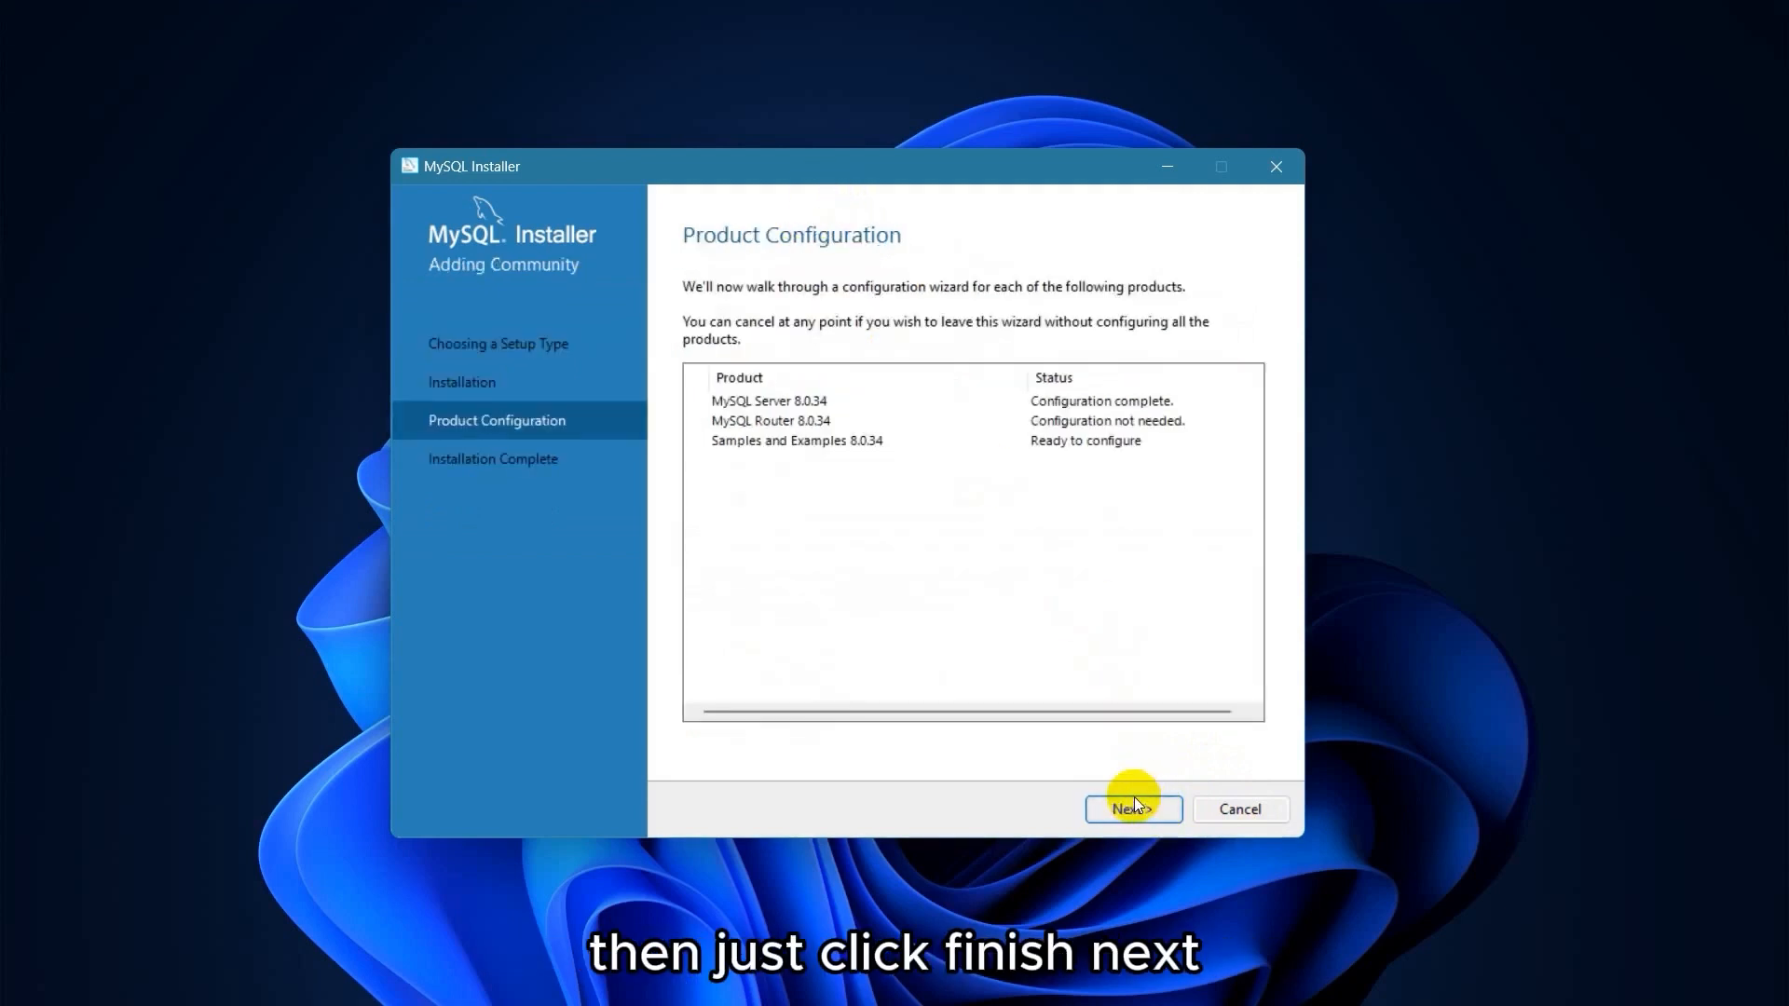
left_click(1134, 803)
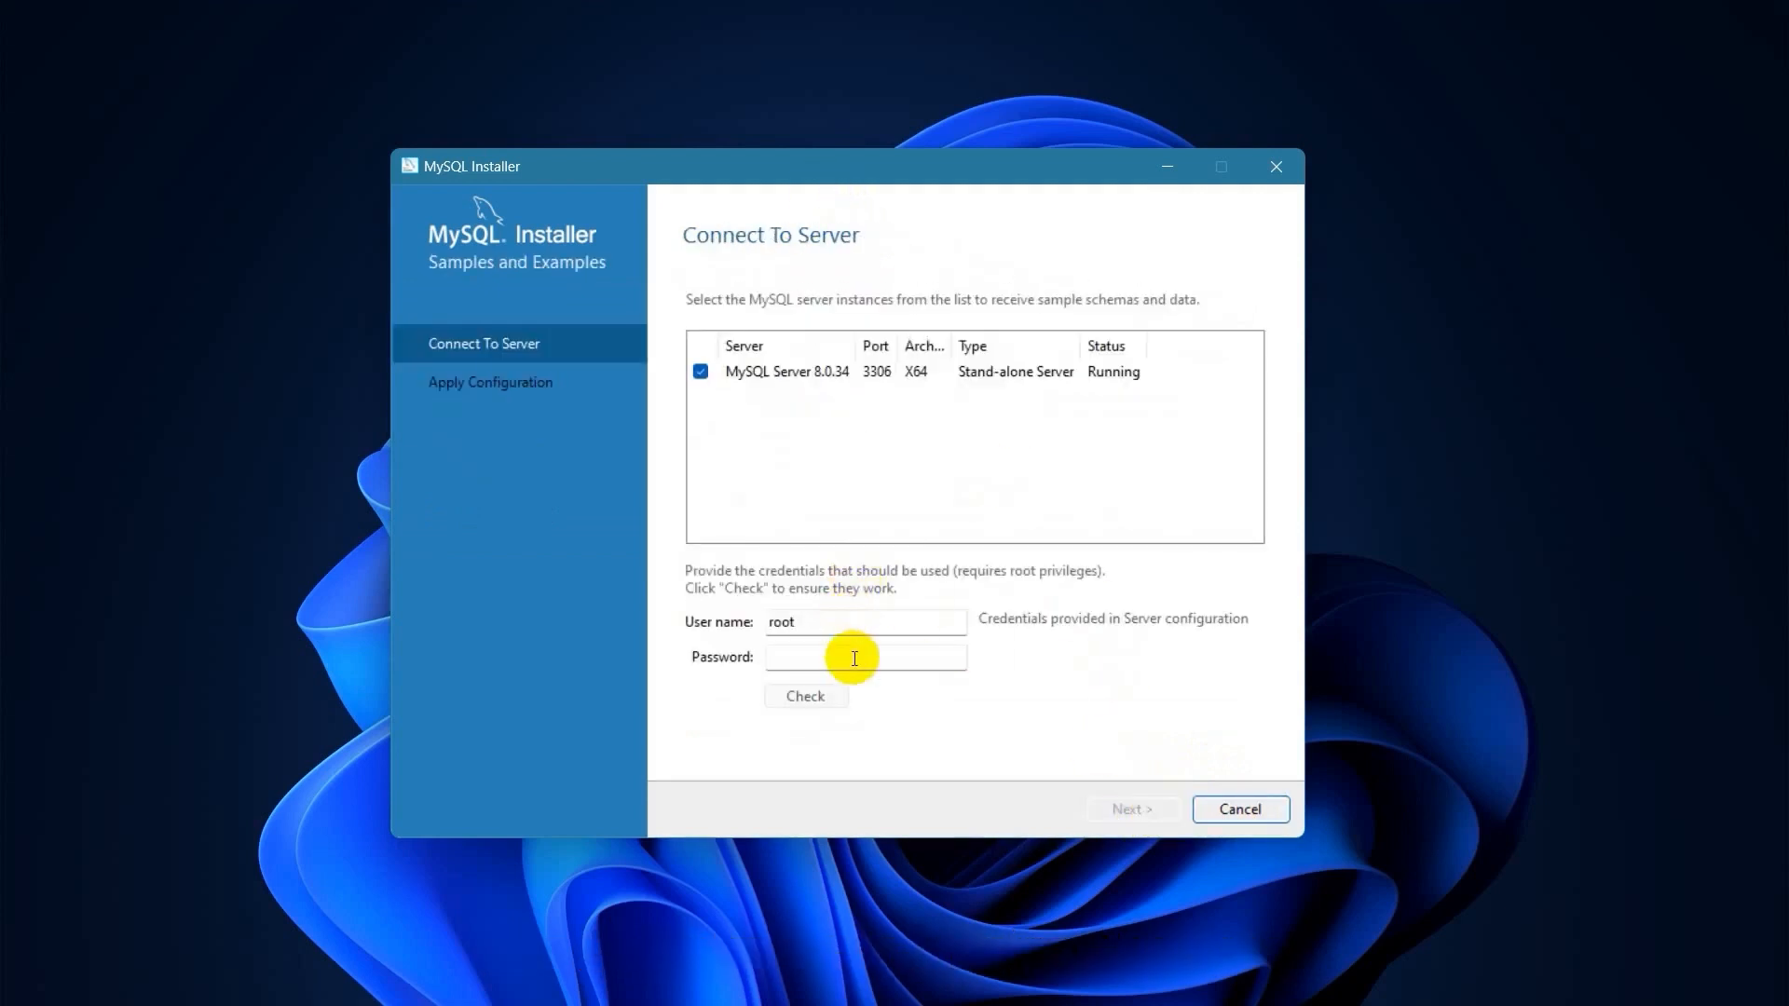
Enter the root password and verify the connection to MySQL Server 8.0.34 succeeds.
left_click(824, 658)
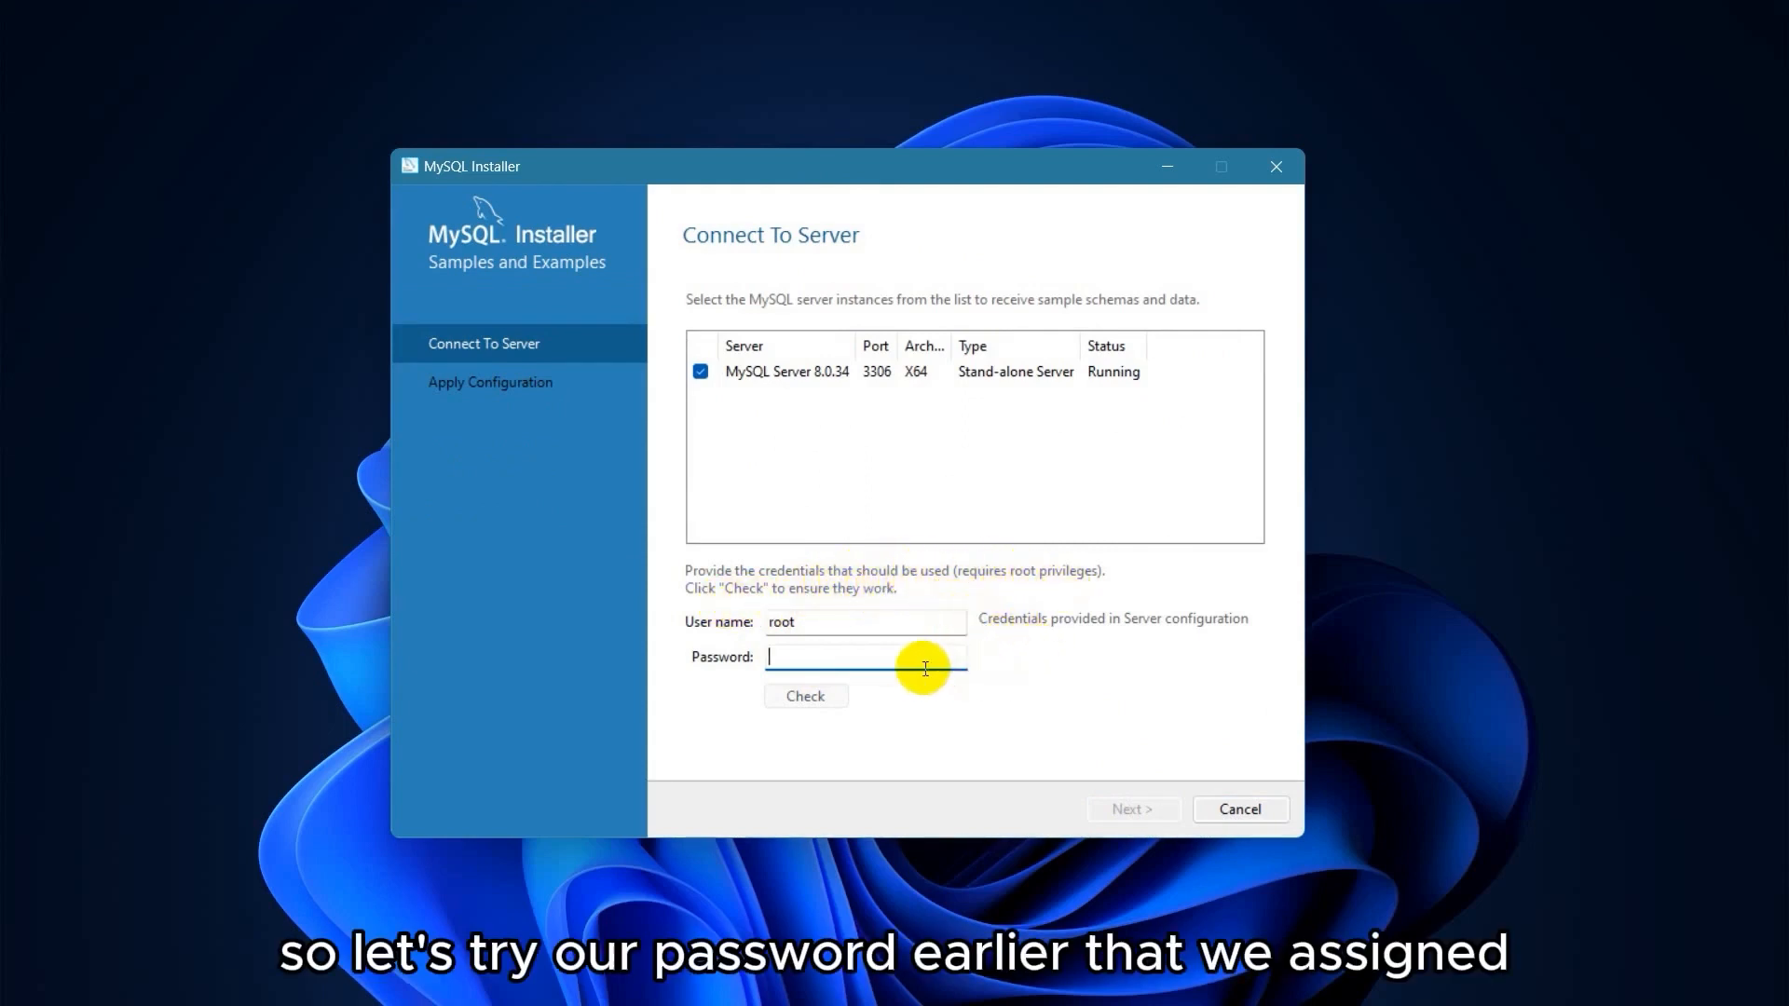
type("root")
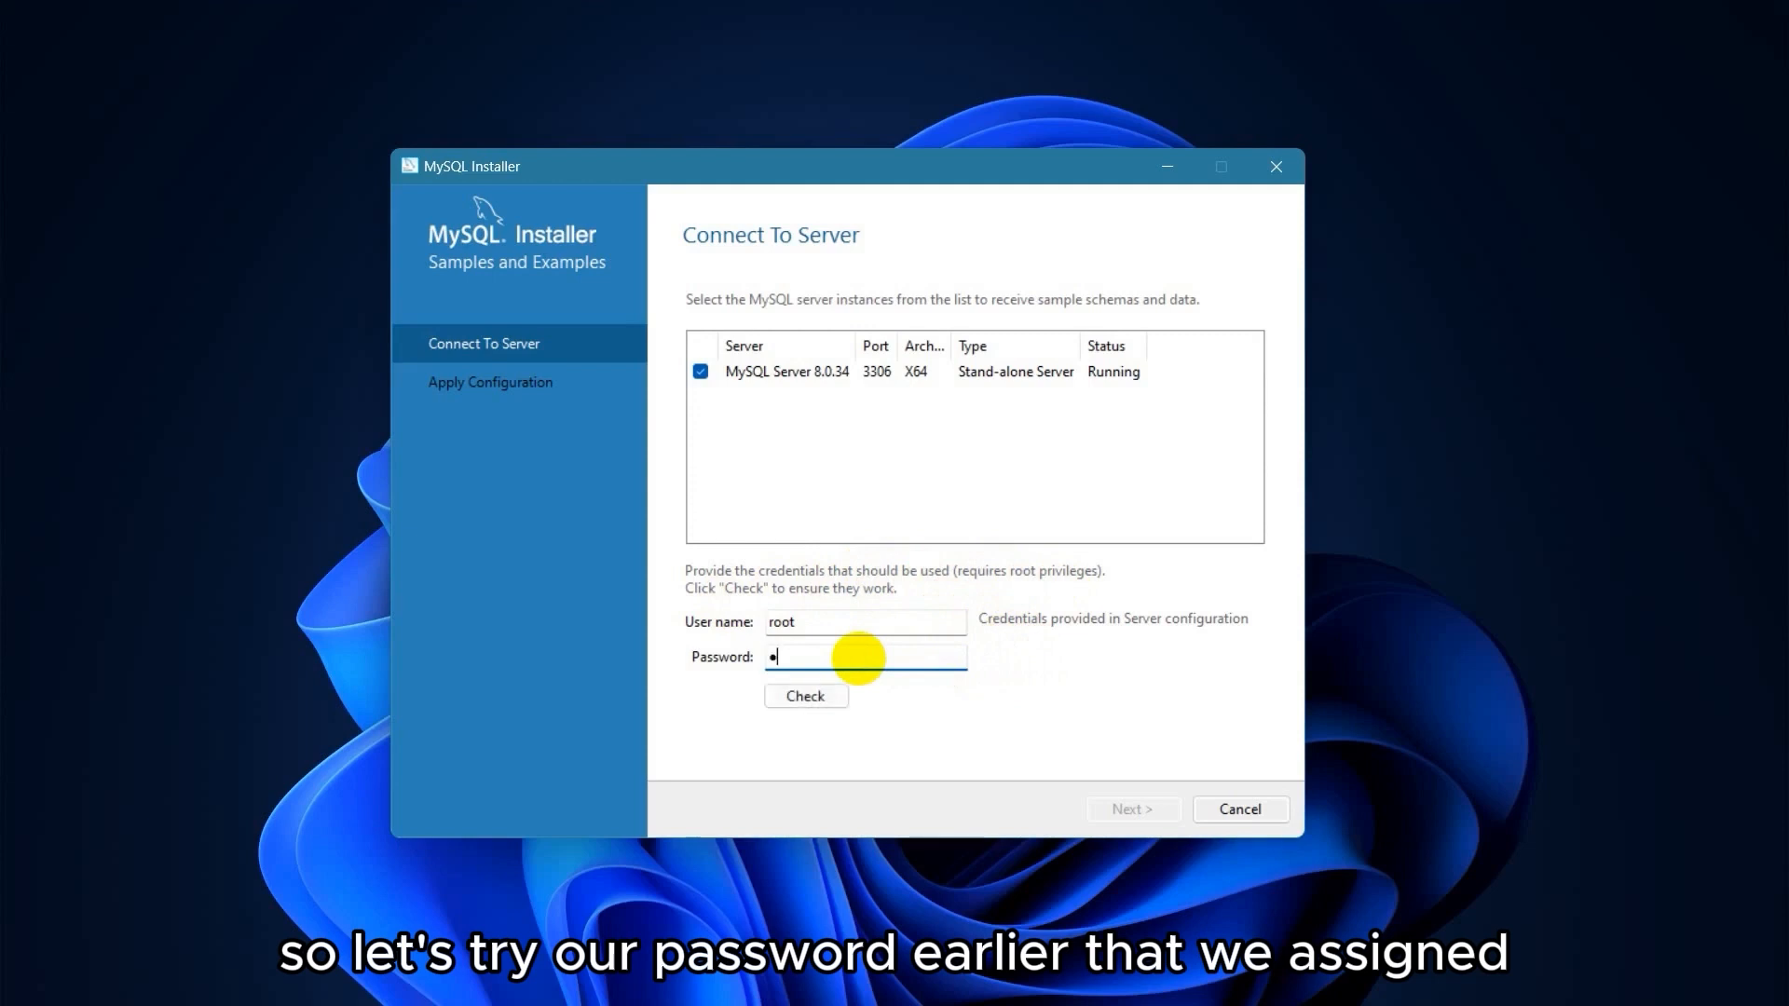
type("root")
left_click(820, 708)
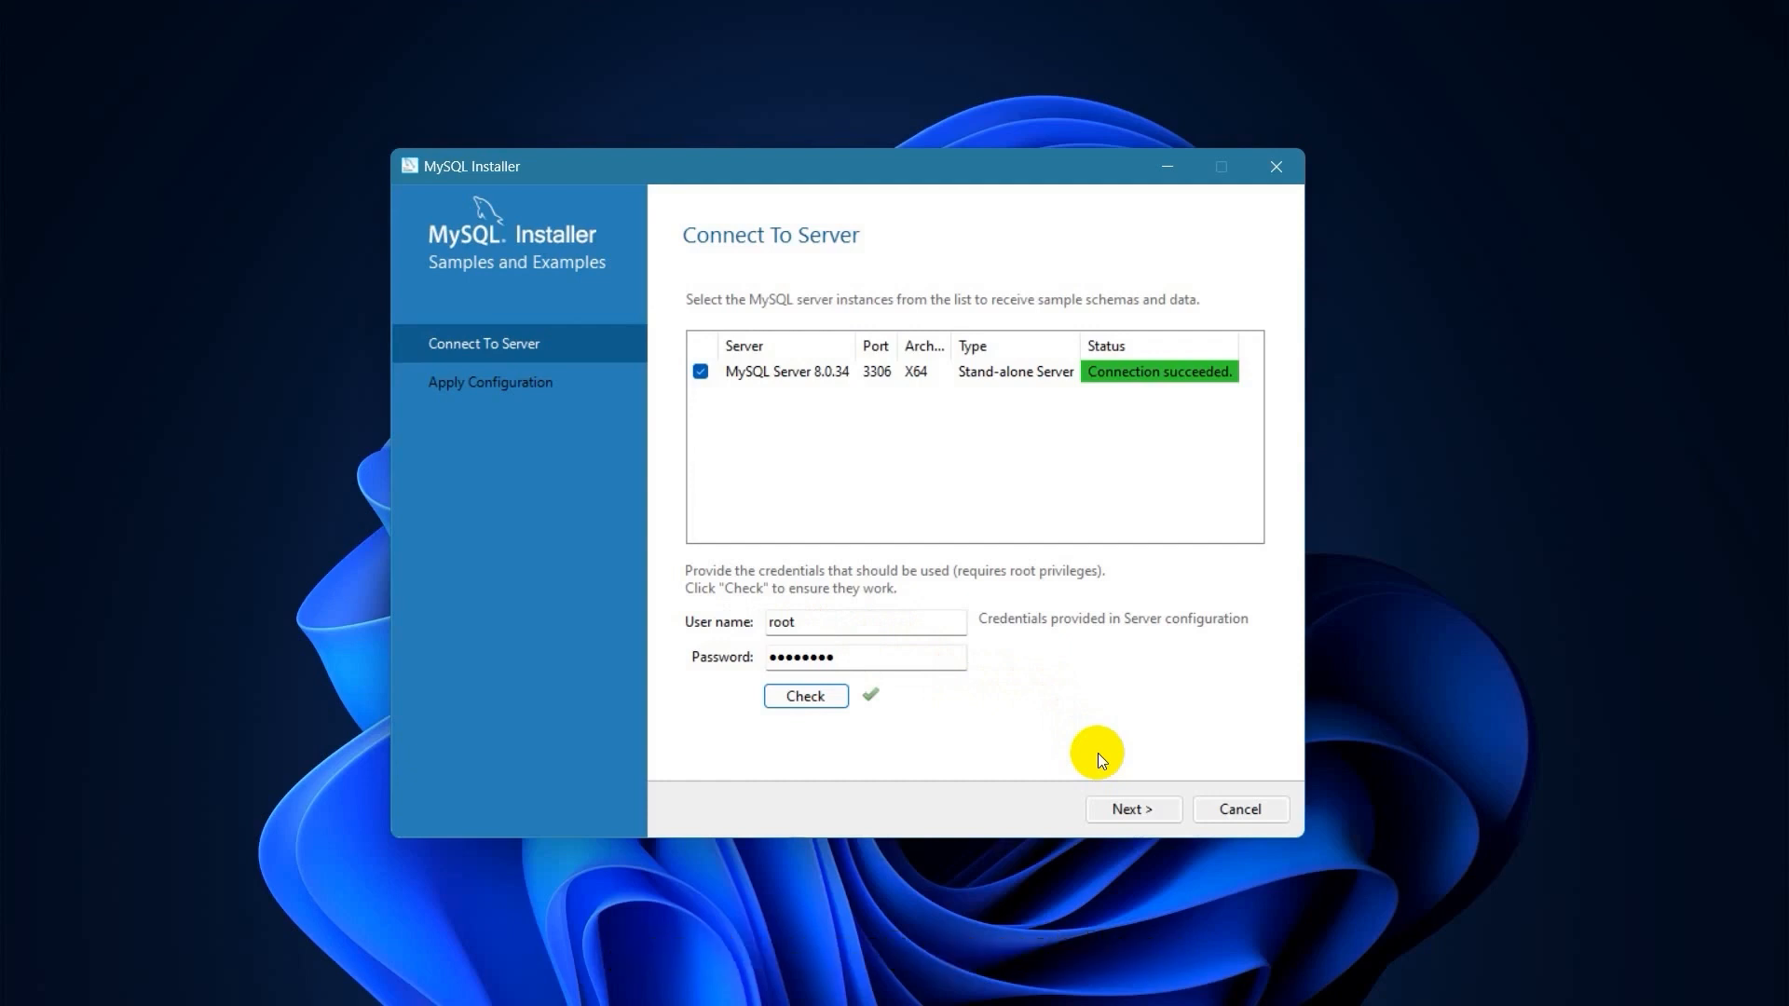
left_click(1129, 819)
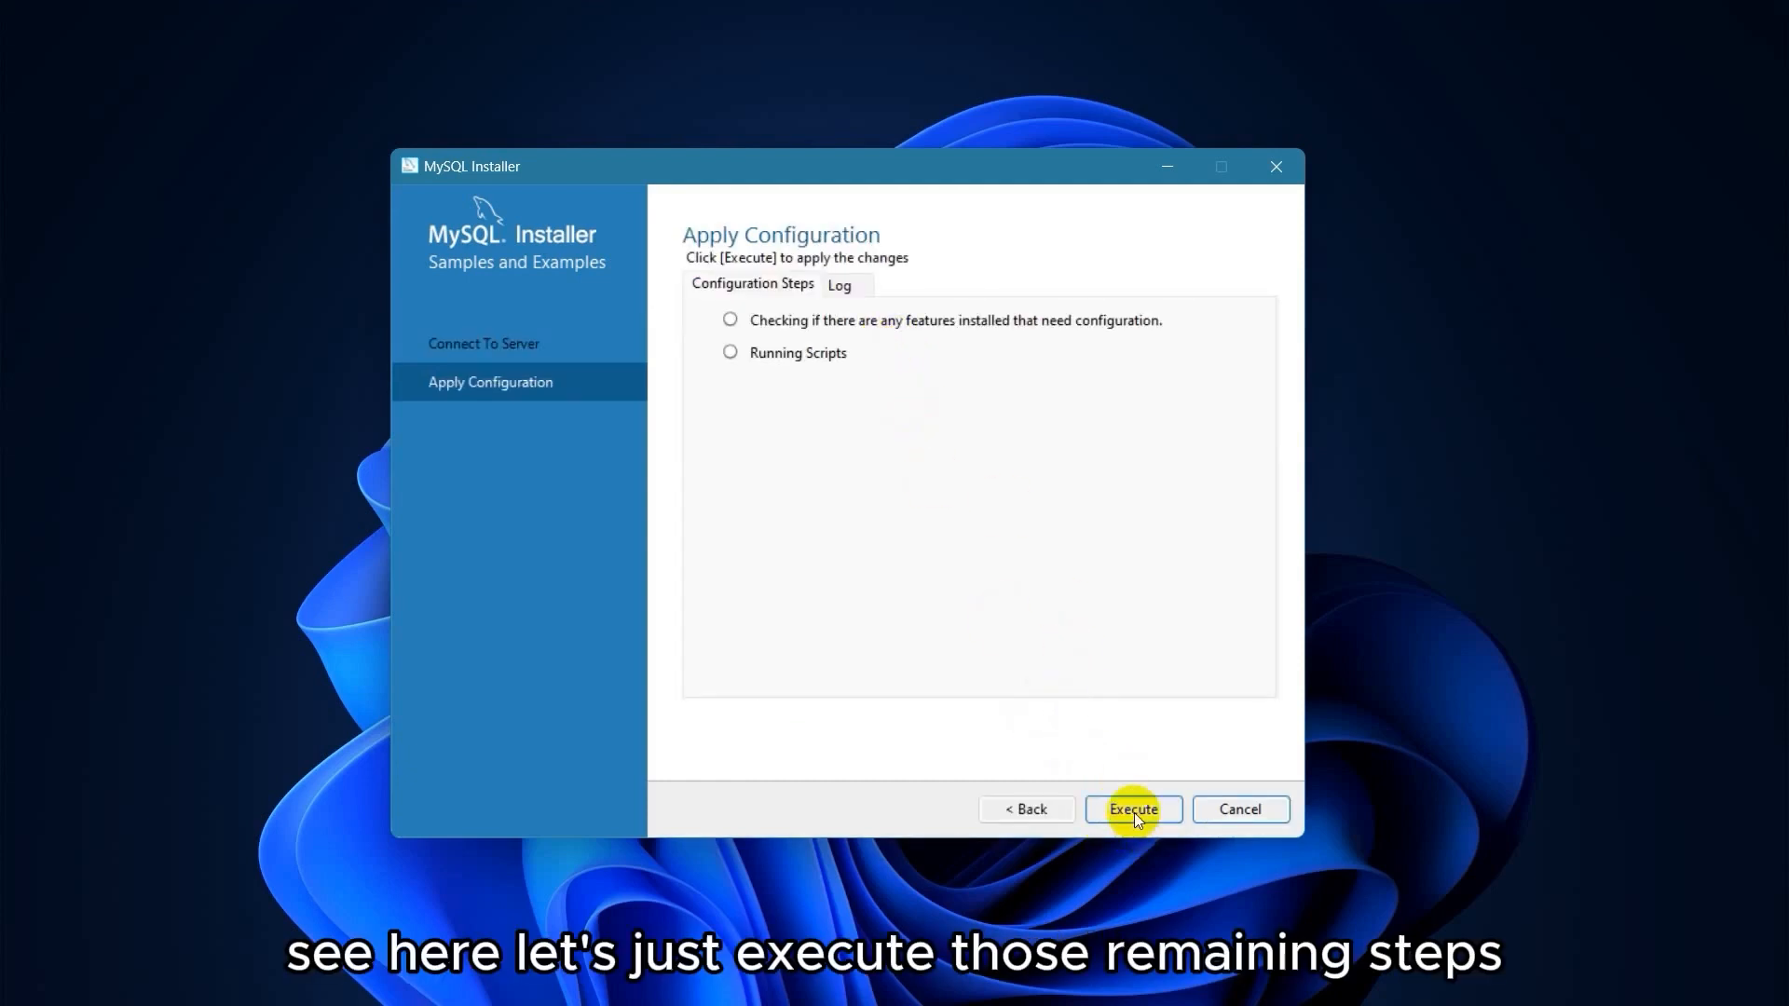
Run the Samples and Examples 8.0.34 configuration, then advance to the Installation Complete page.
left_click(1134, 816)
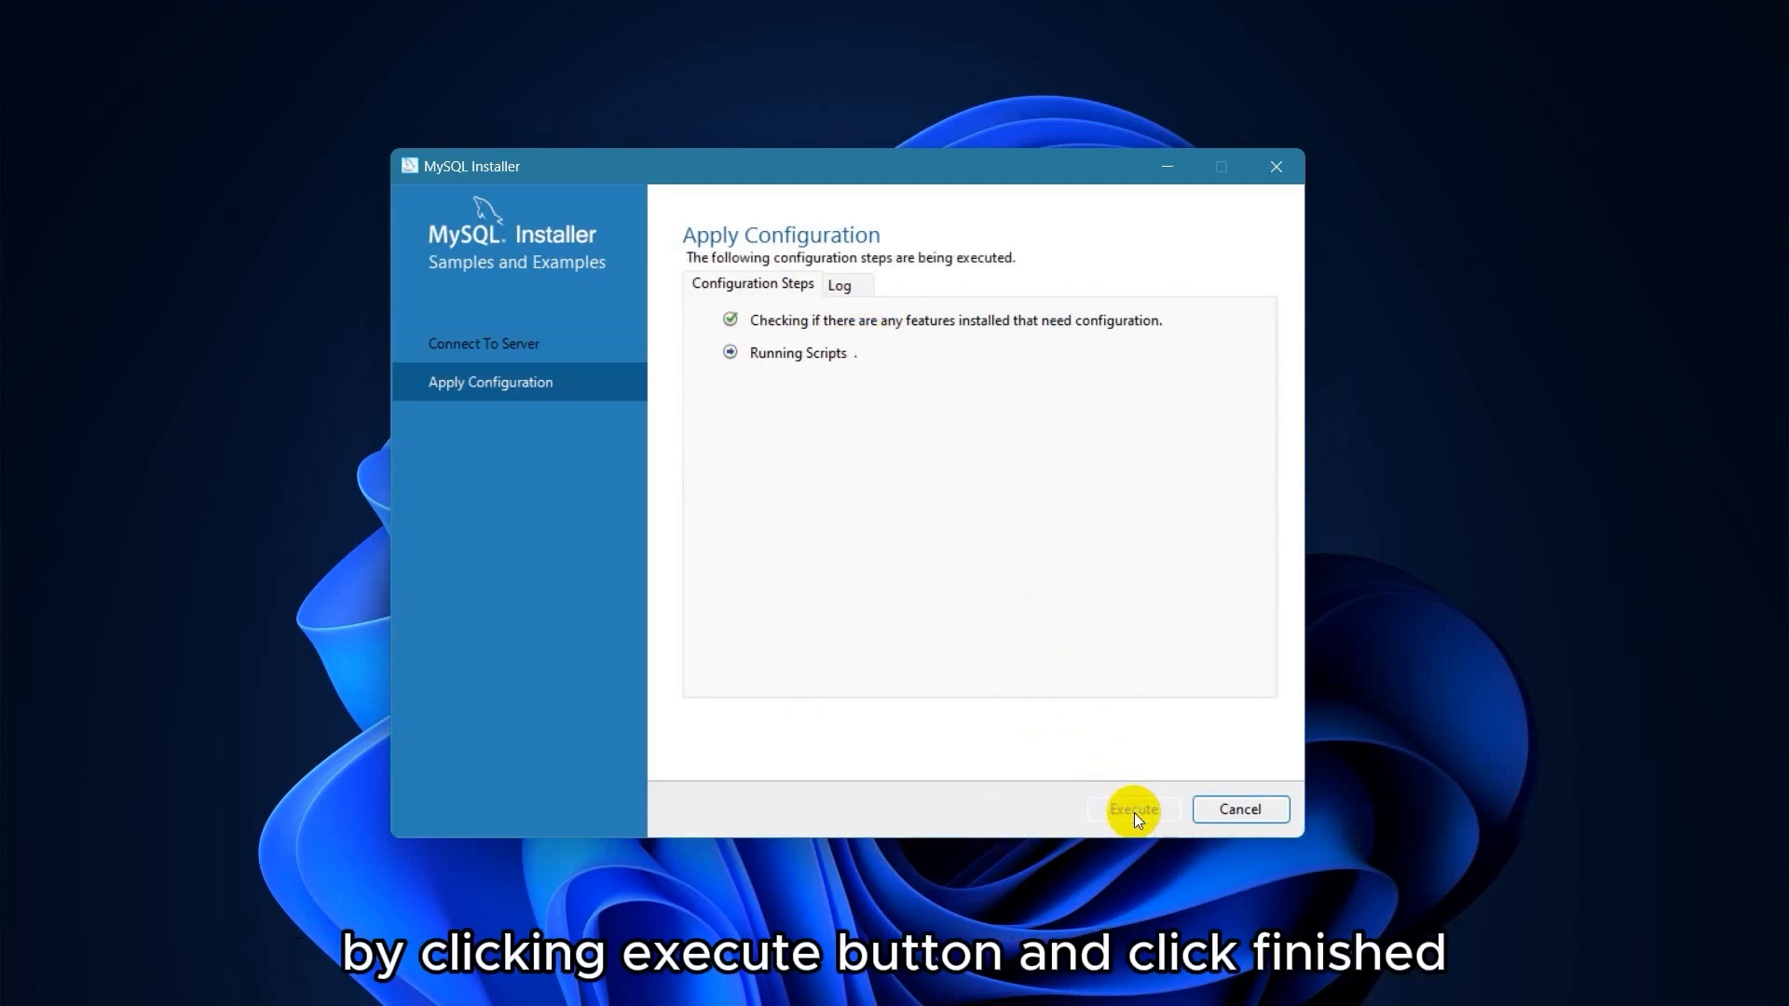
left_click(1262, 808)
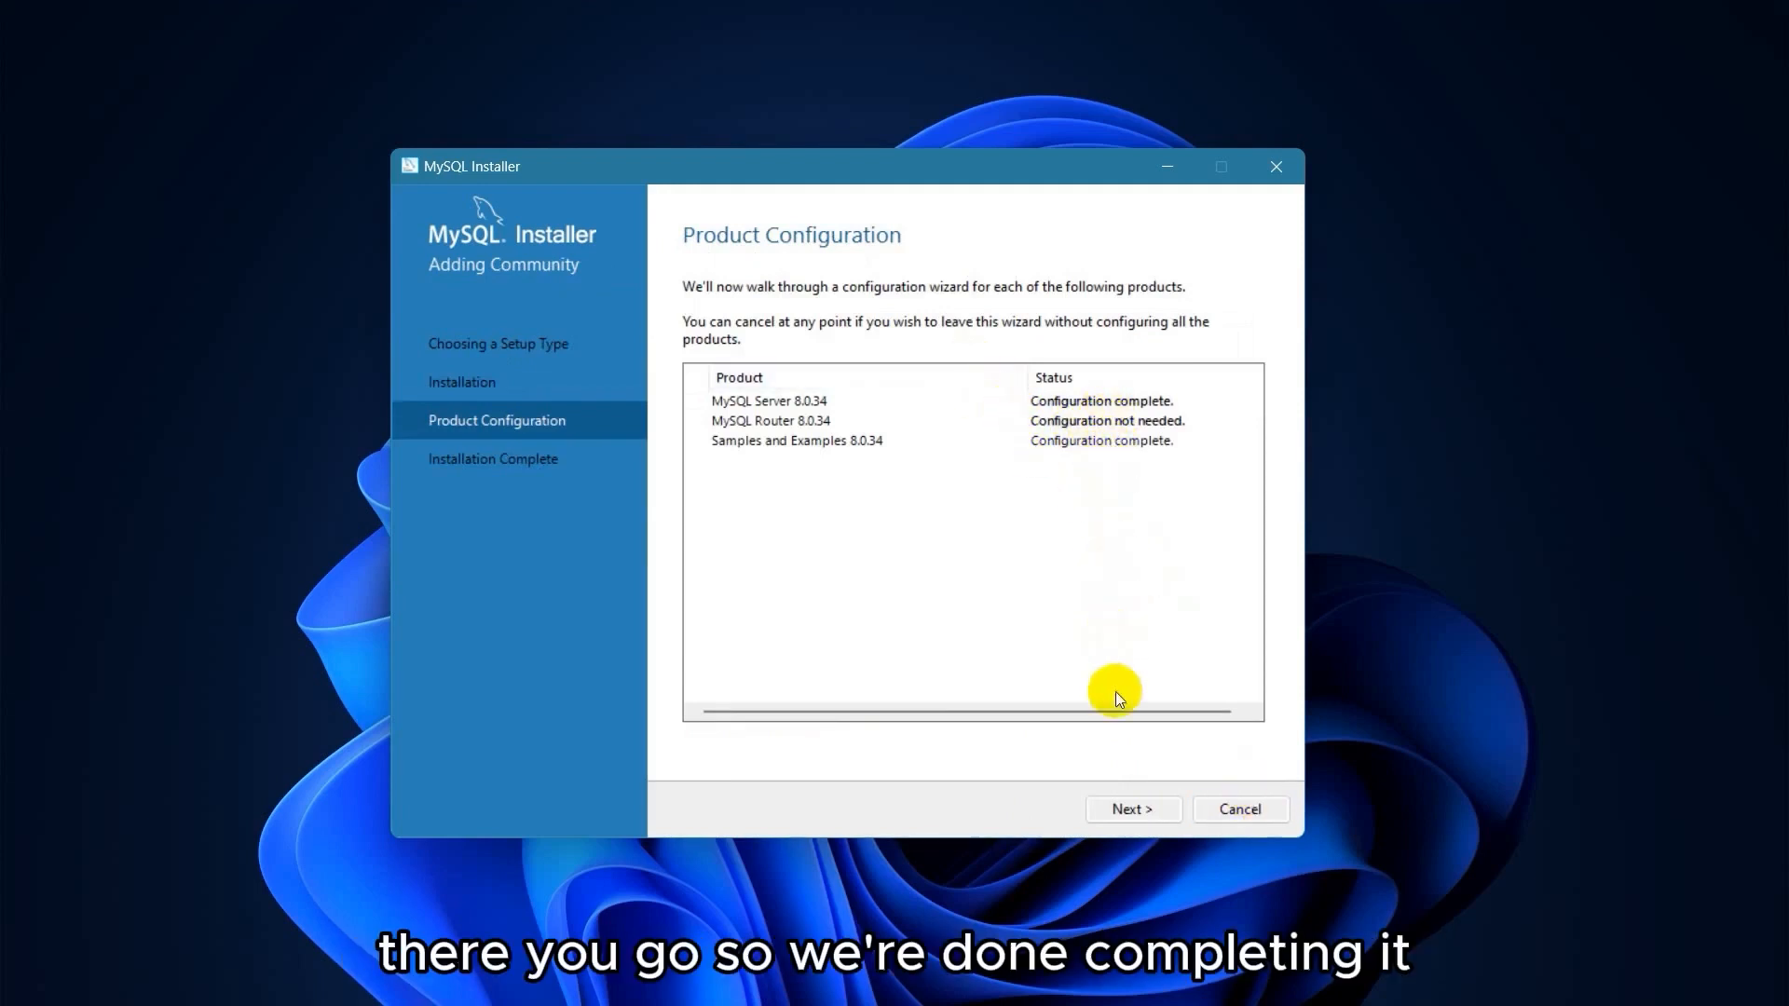
left_click(1138, 805)
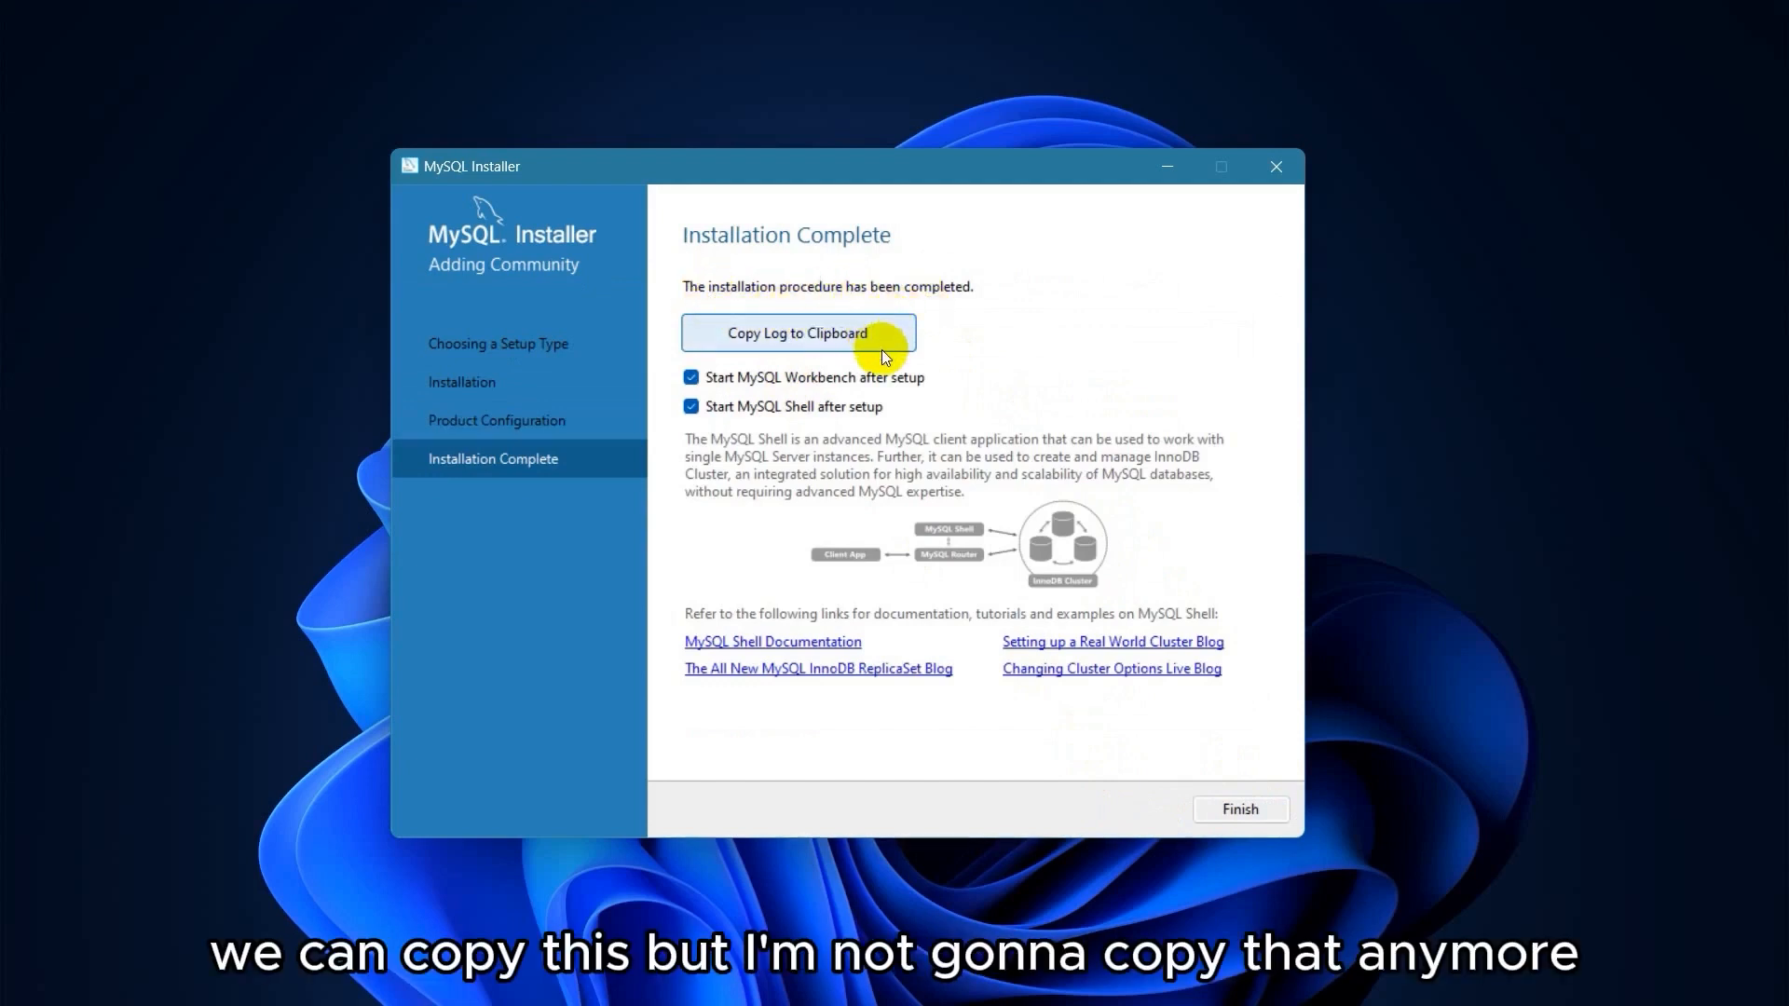
Finish the MySQL installation and close the MySQL Shell 8.0.34 console that launches.
left_click(1231, 807)
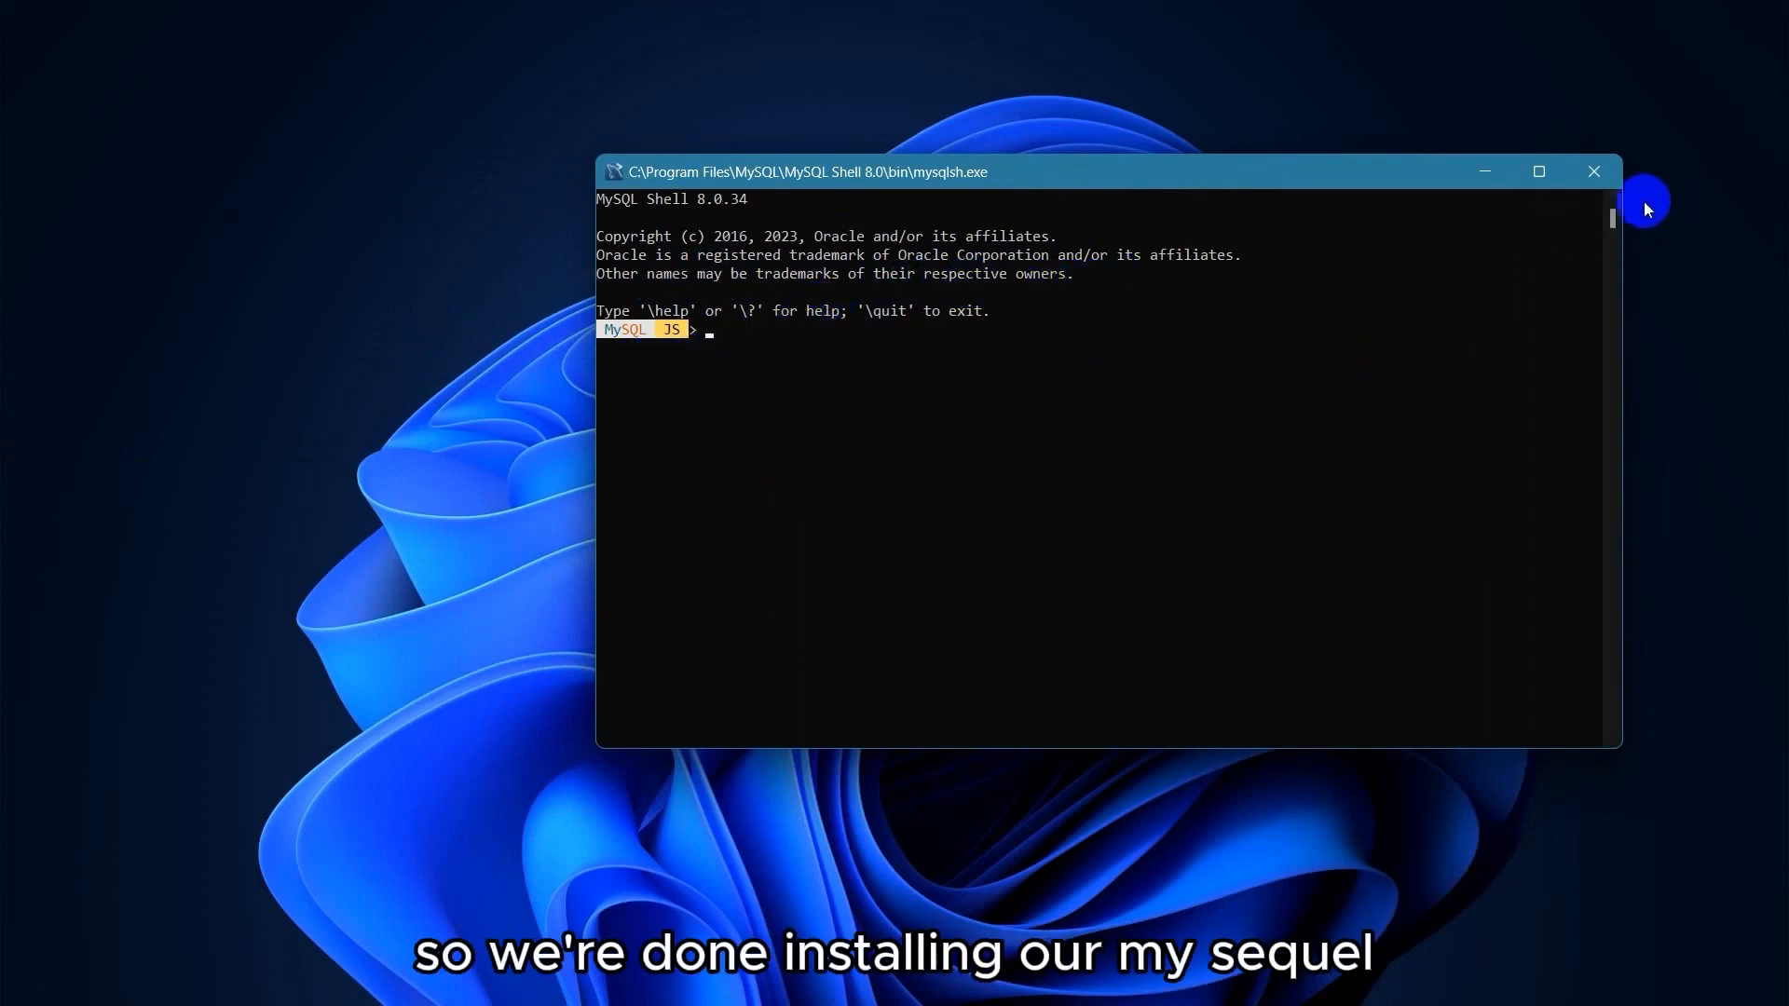
left_click(1602, 179)
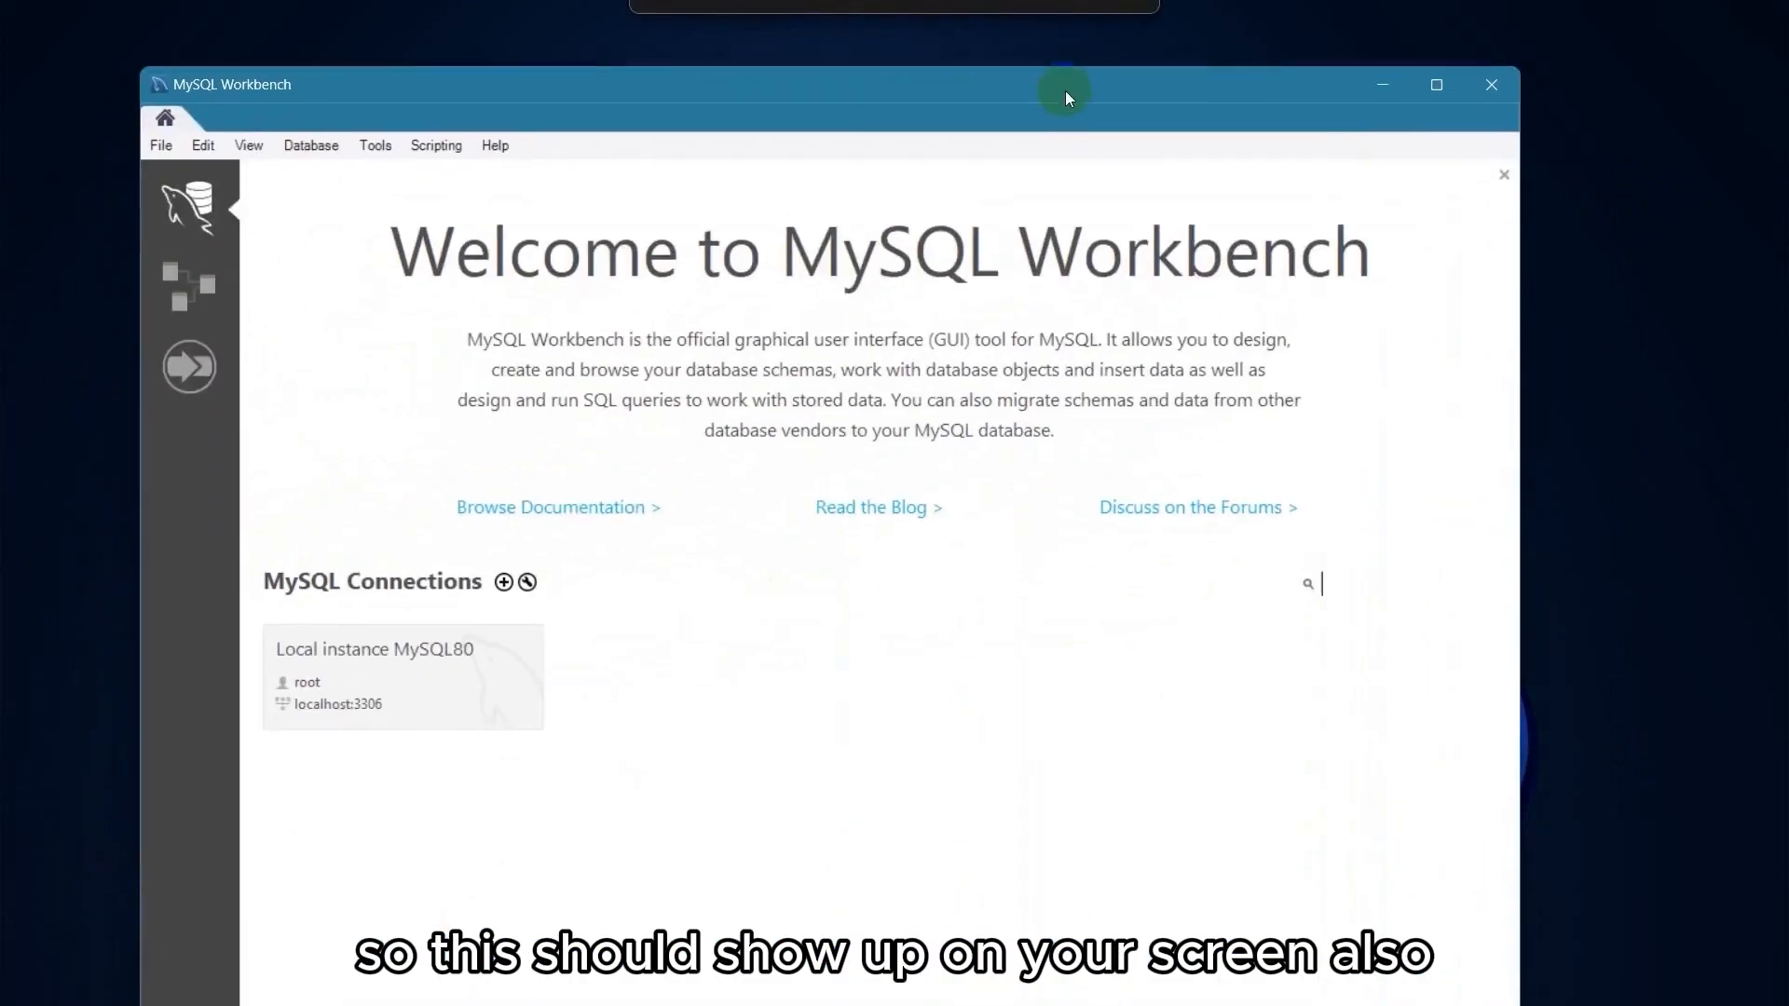
Maximize MySQL Workbench, confirm Local instance MySQL80 is listed, then close Workbench.
left_click_drag(1065, 92, 1099, 30)
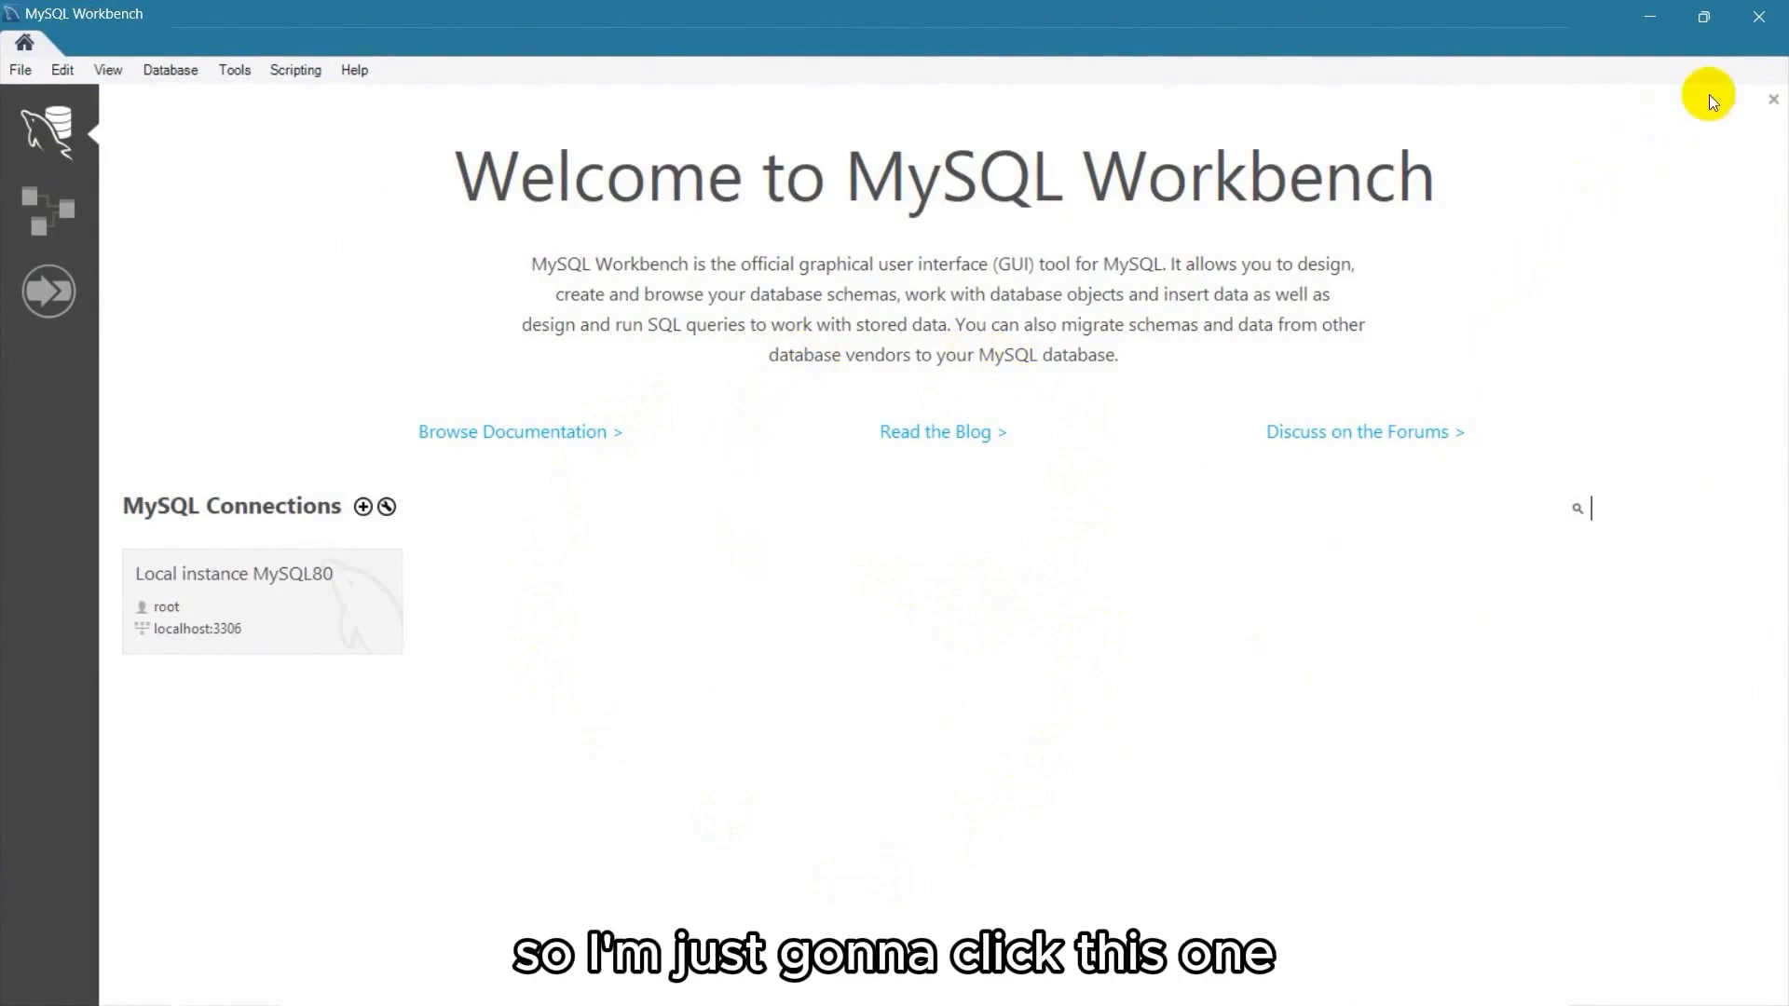
left_click(1764, 16)
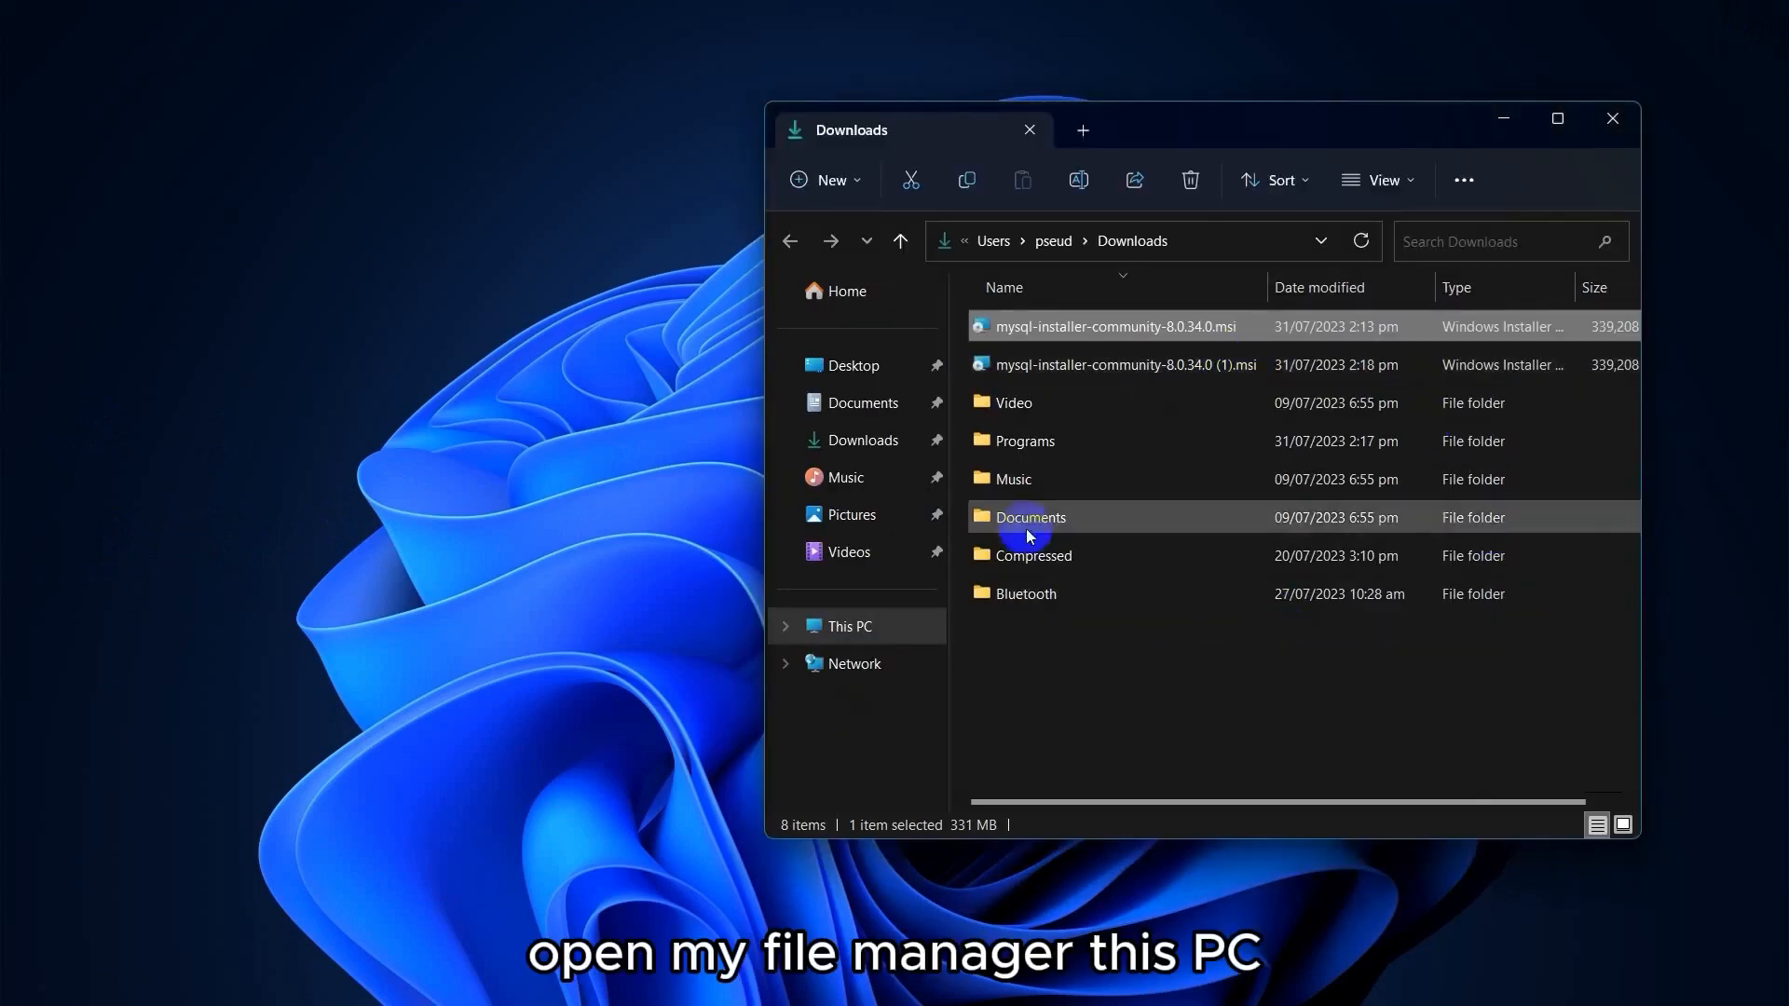
Browse to C:\Program Files\MySQL\MySQL Server 8.0\bin and copy its full path from the address bar.
left_click(890, 639)
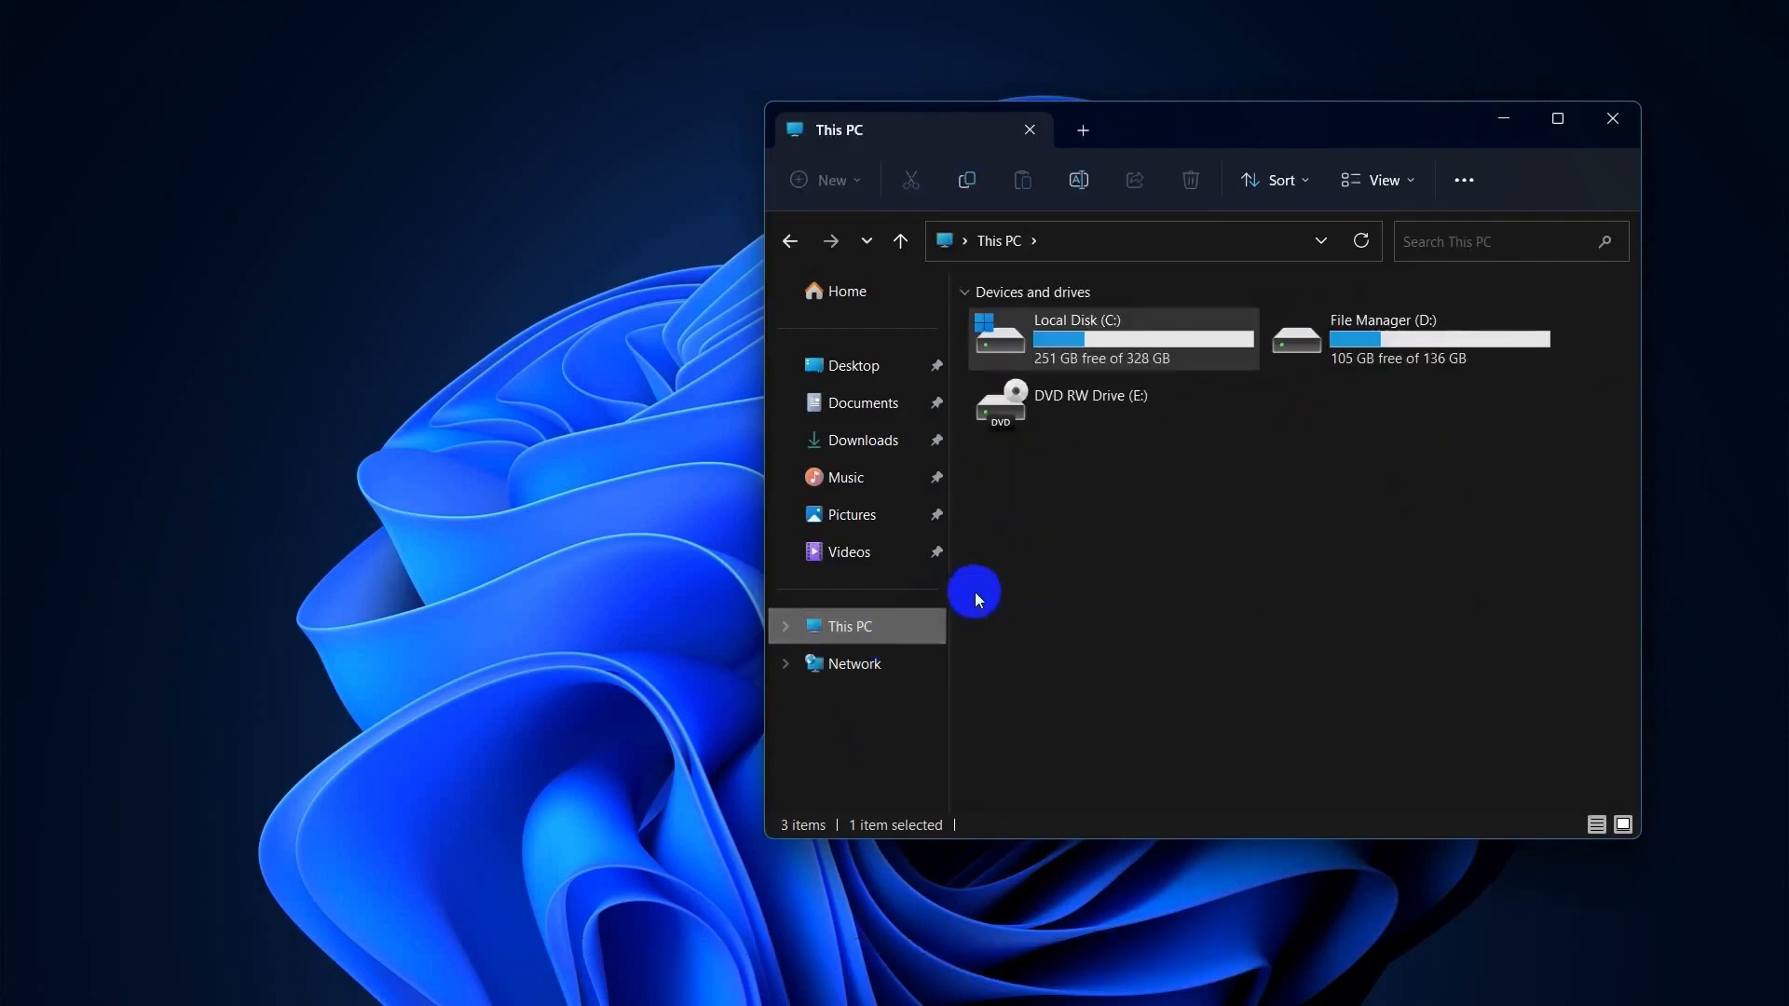
double_click(1104, 336)
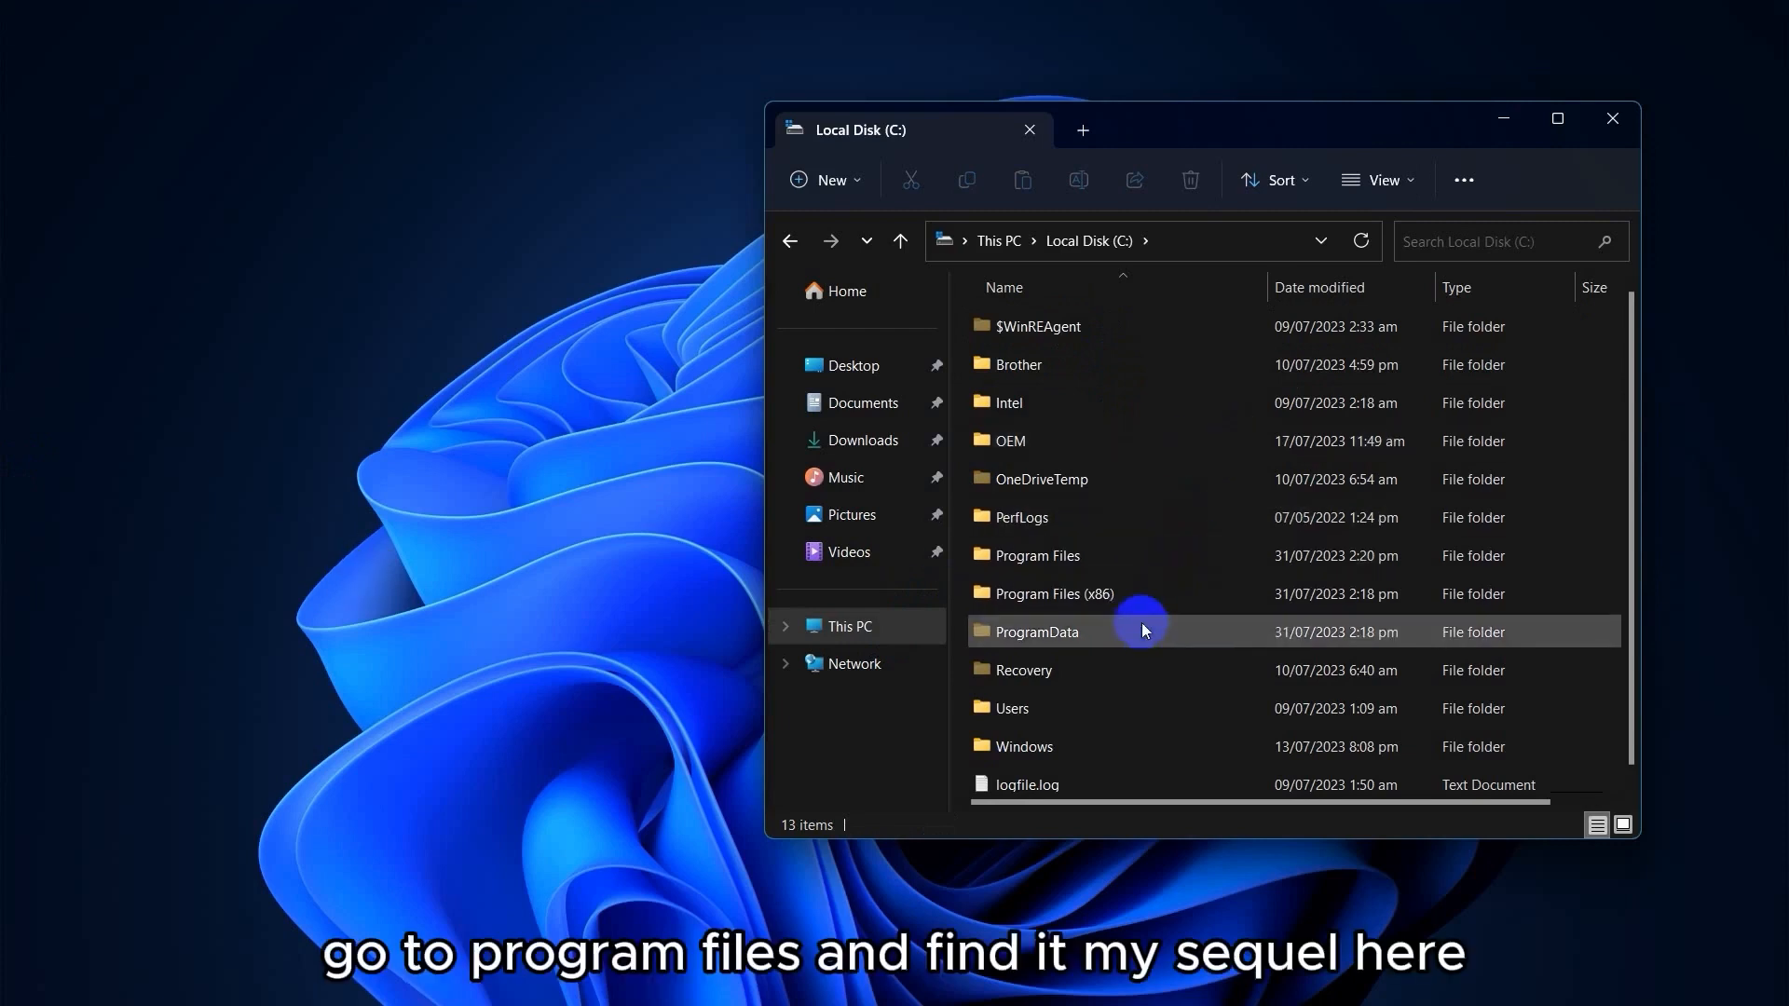
double_click(1044, 559)
scroll(1071, 596, "down", 4)
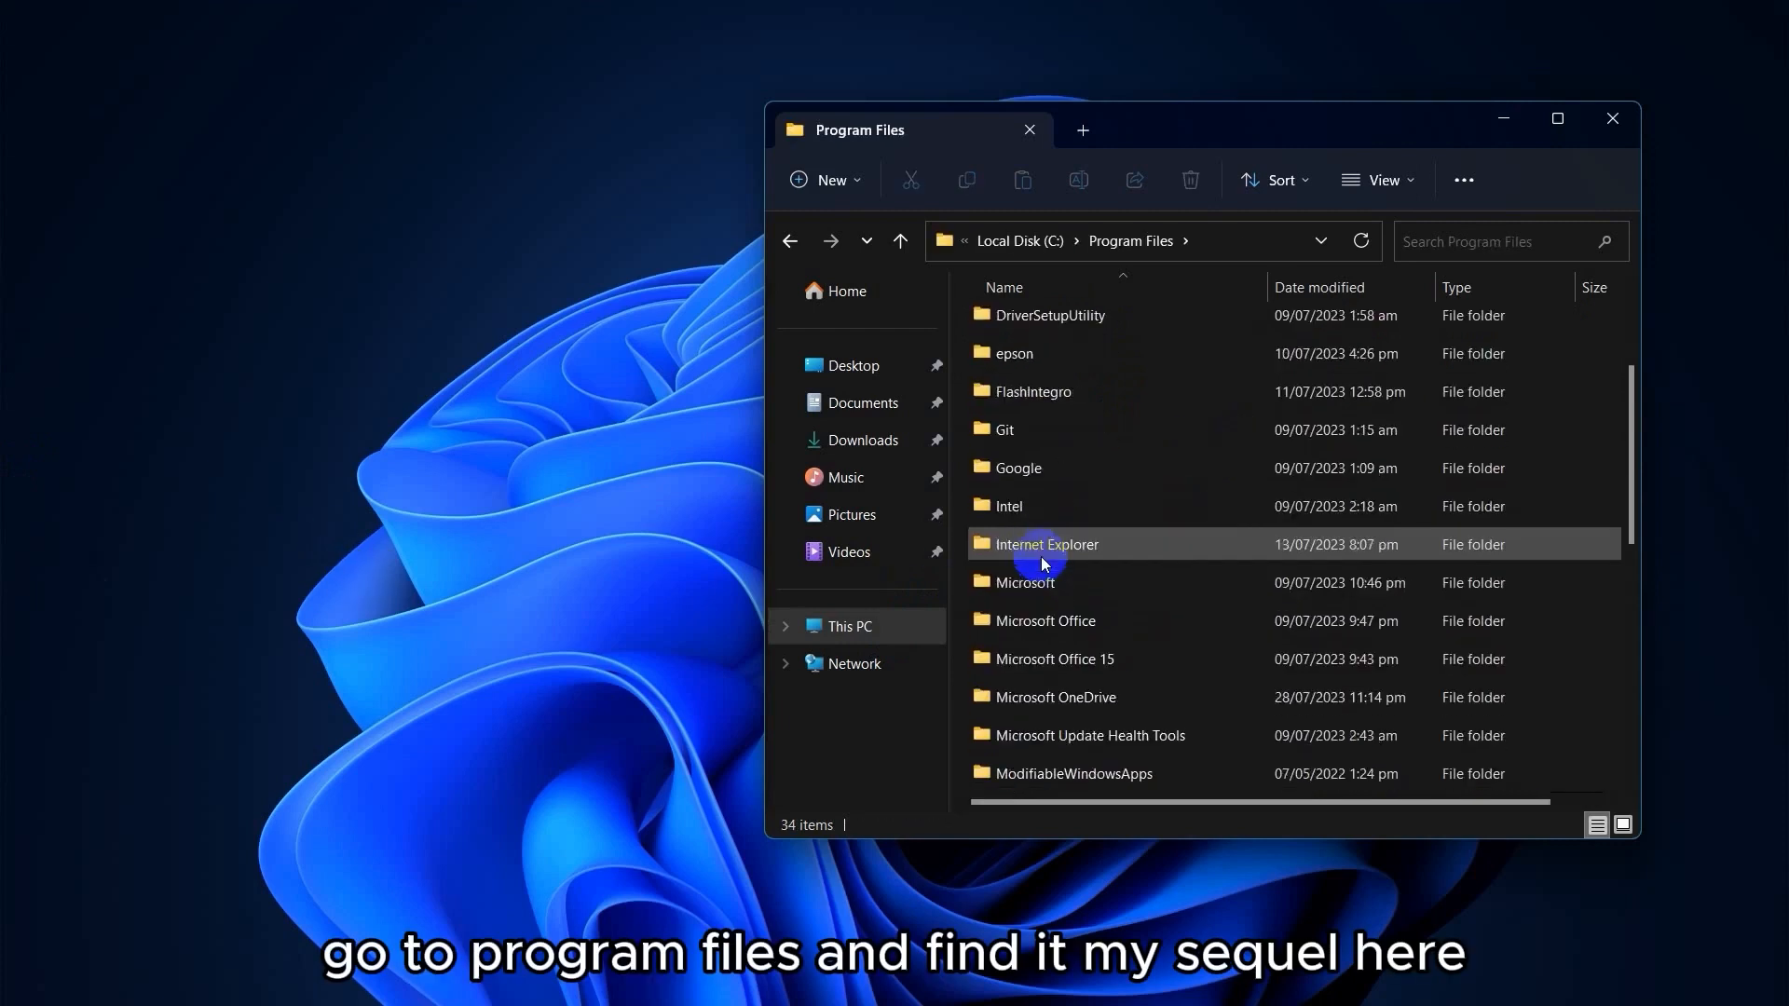
double_click(1081, 737)
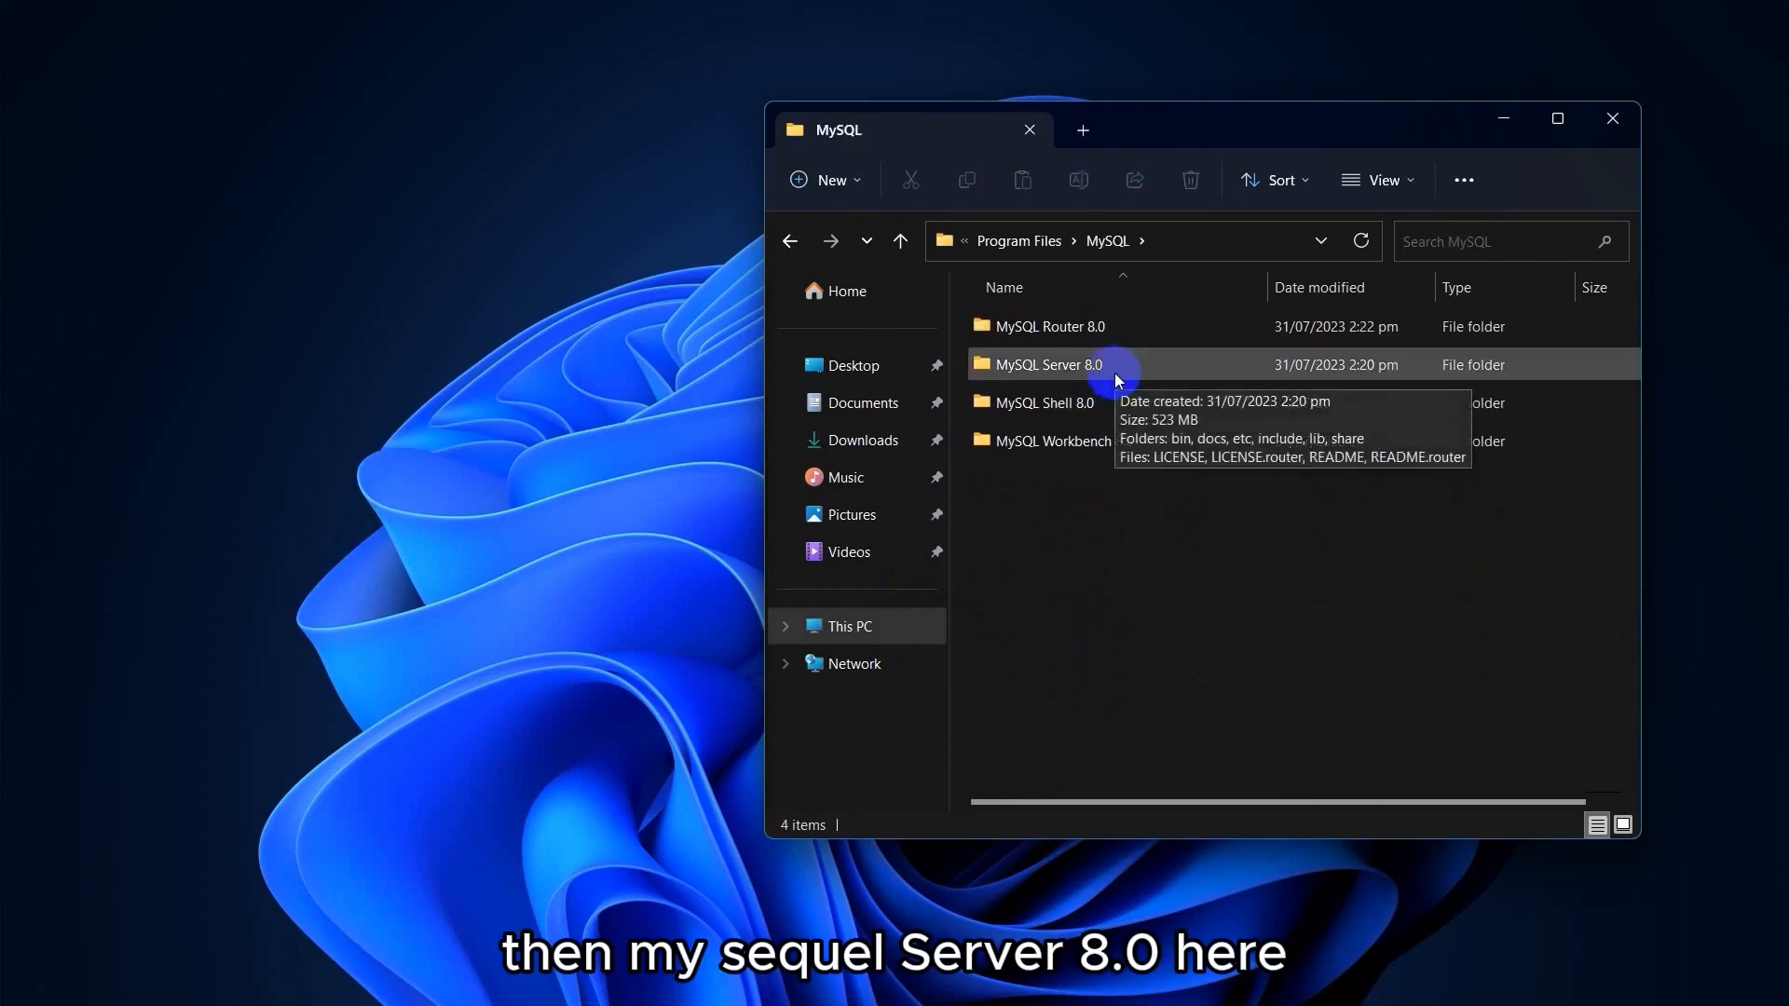
double_click(1144, 367)
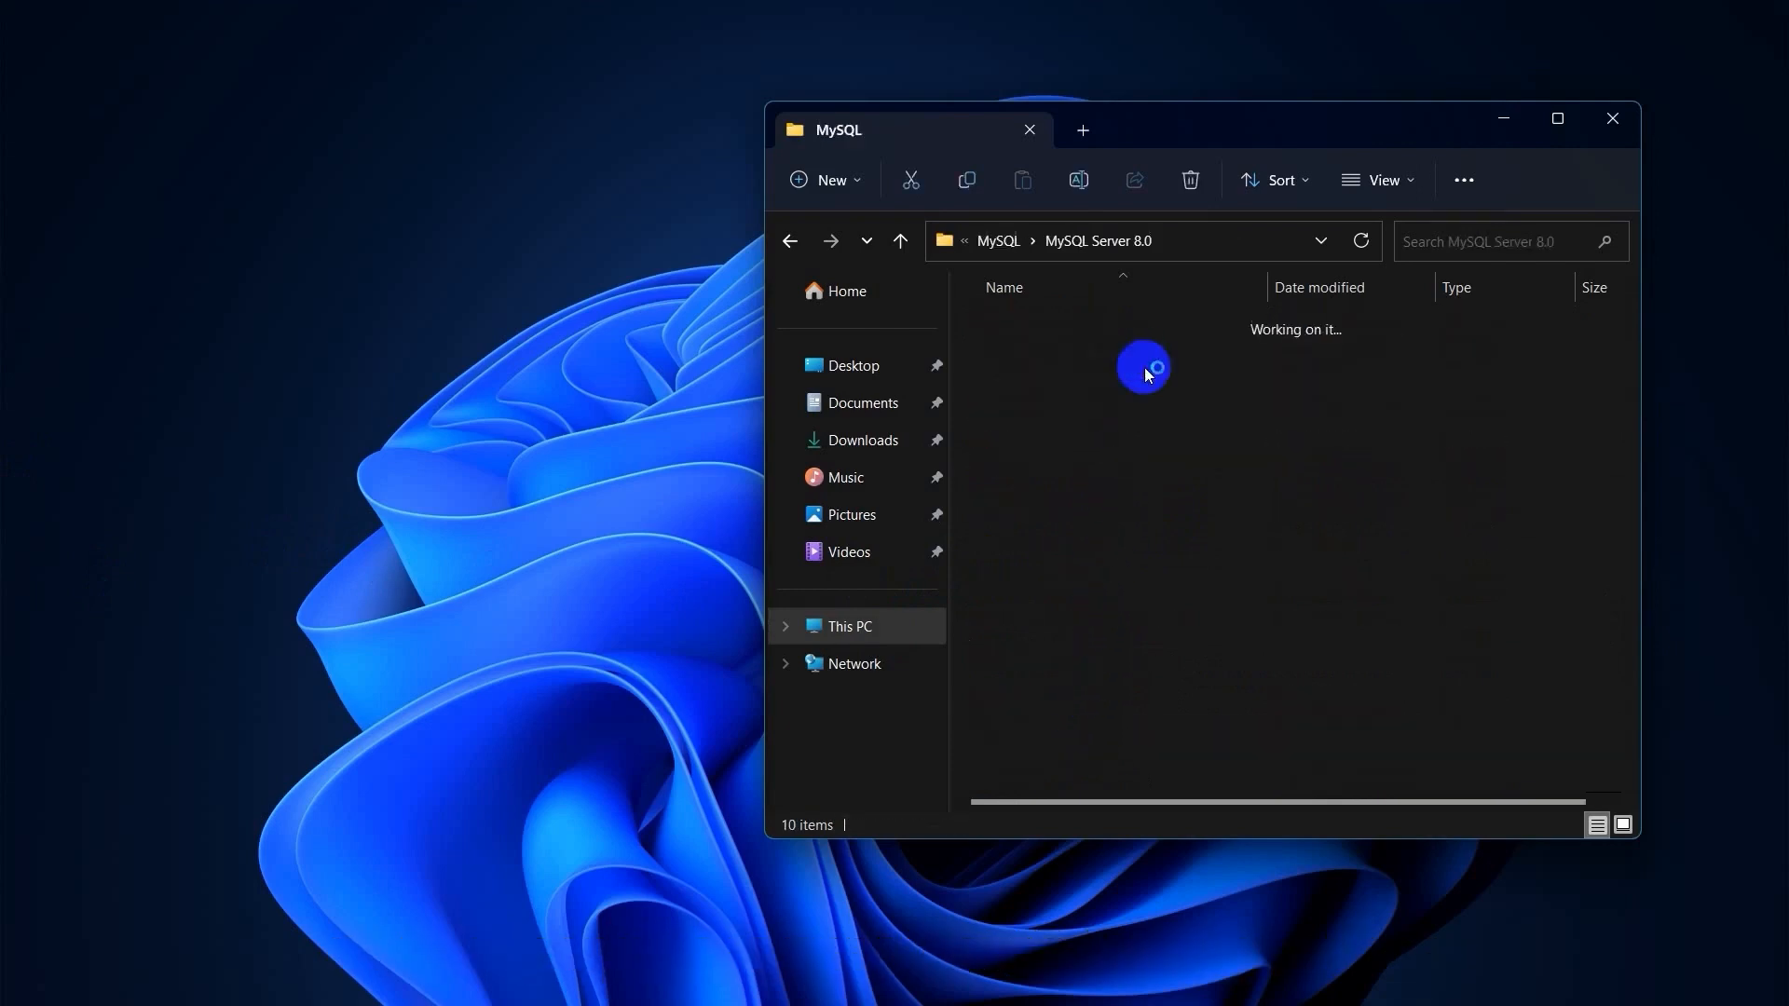
double_click(1086, 330)
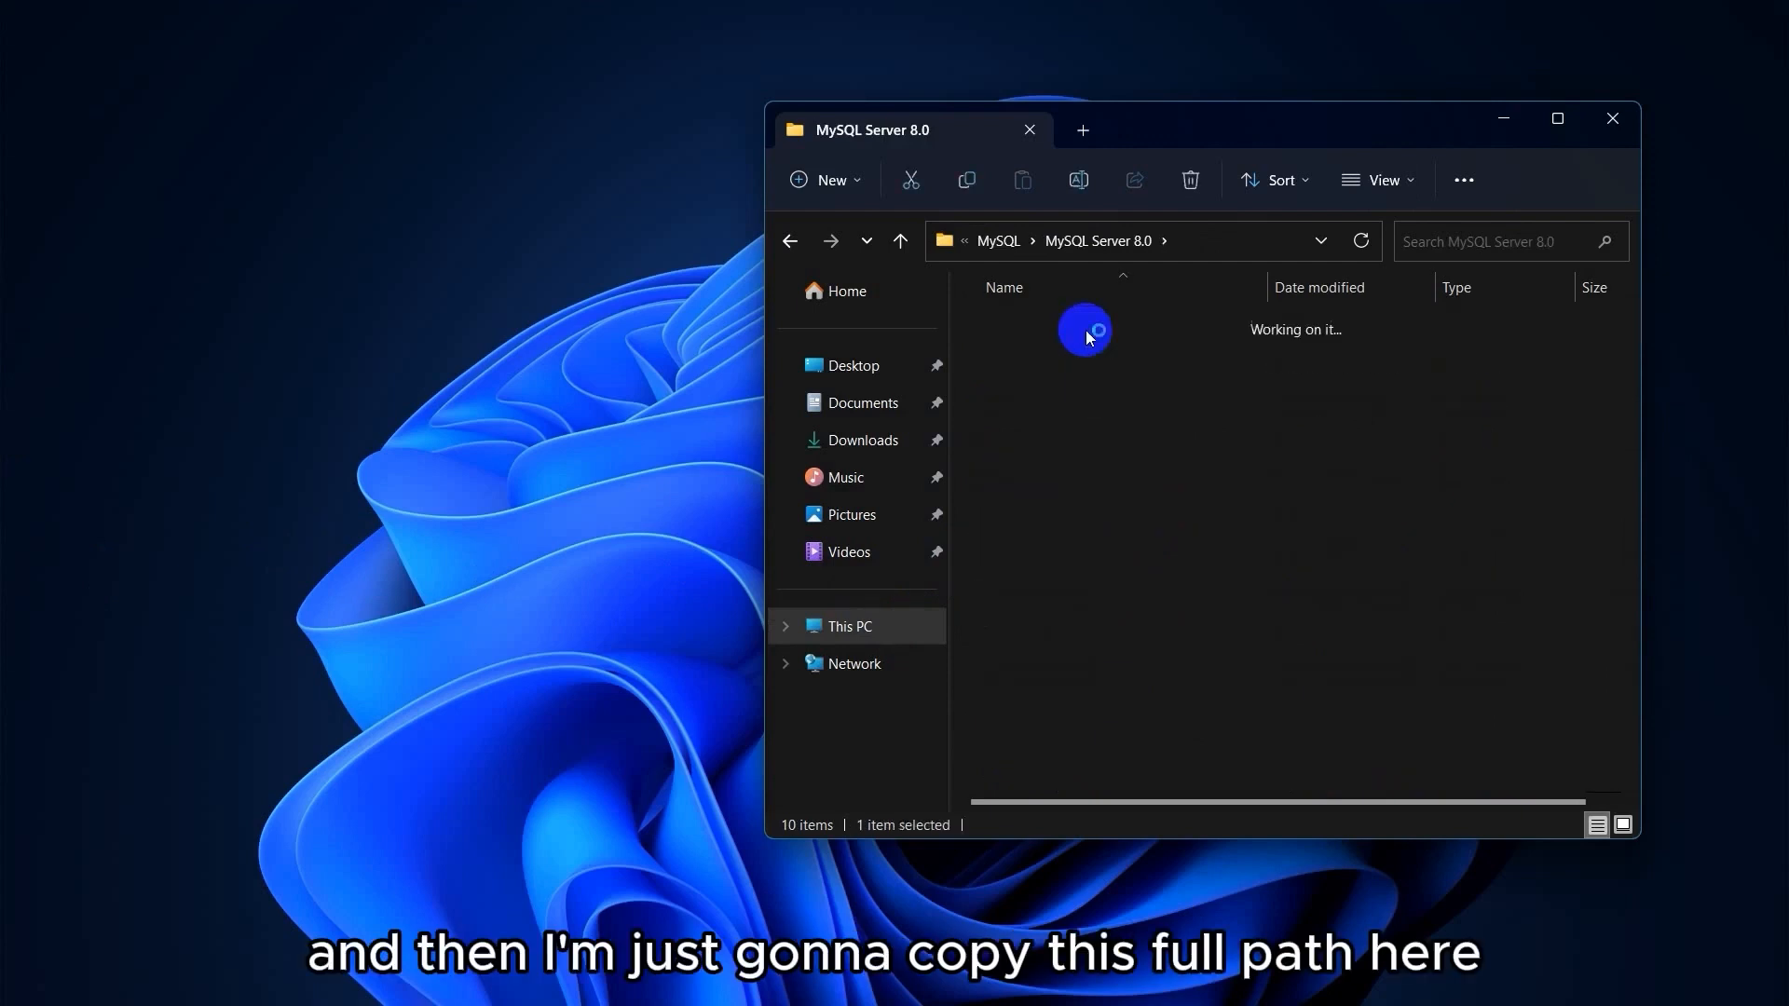
left_click(1244, 242)
key("ctrl+c")
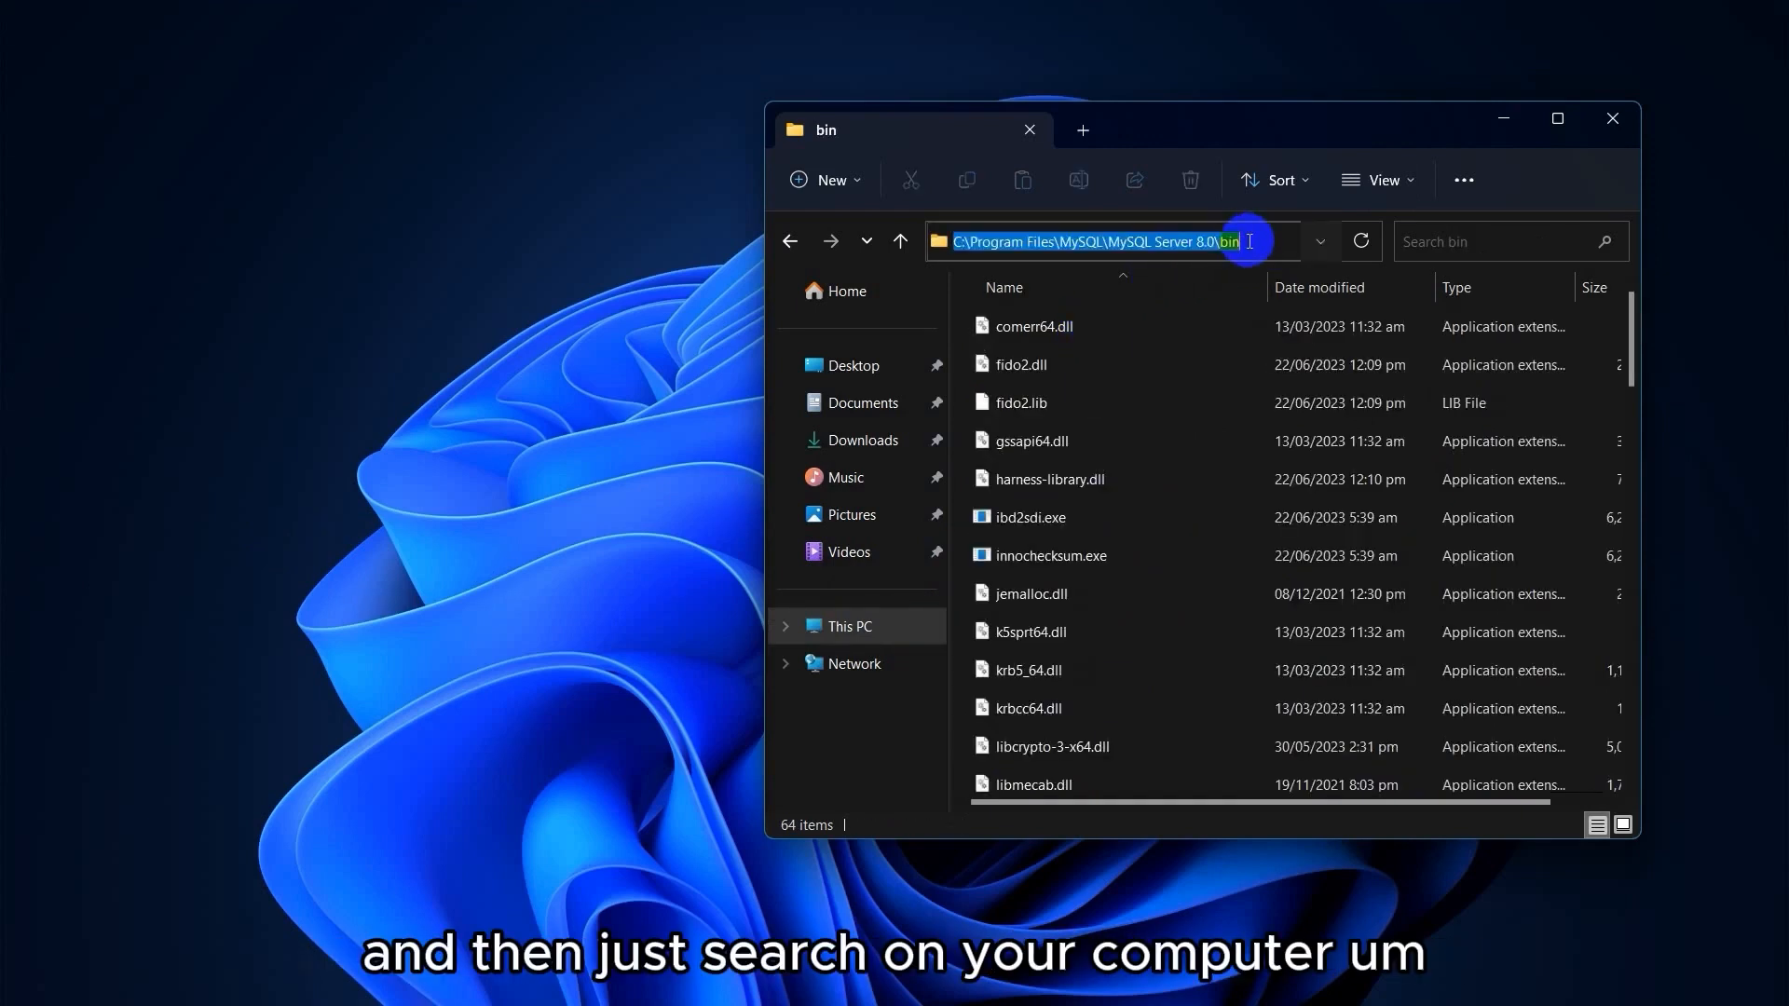
key("super")
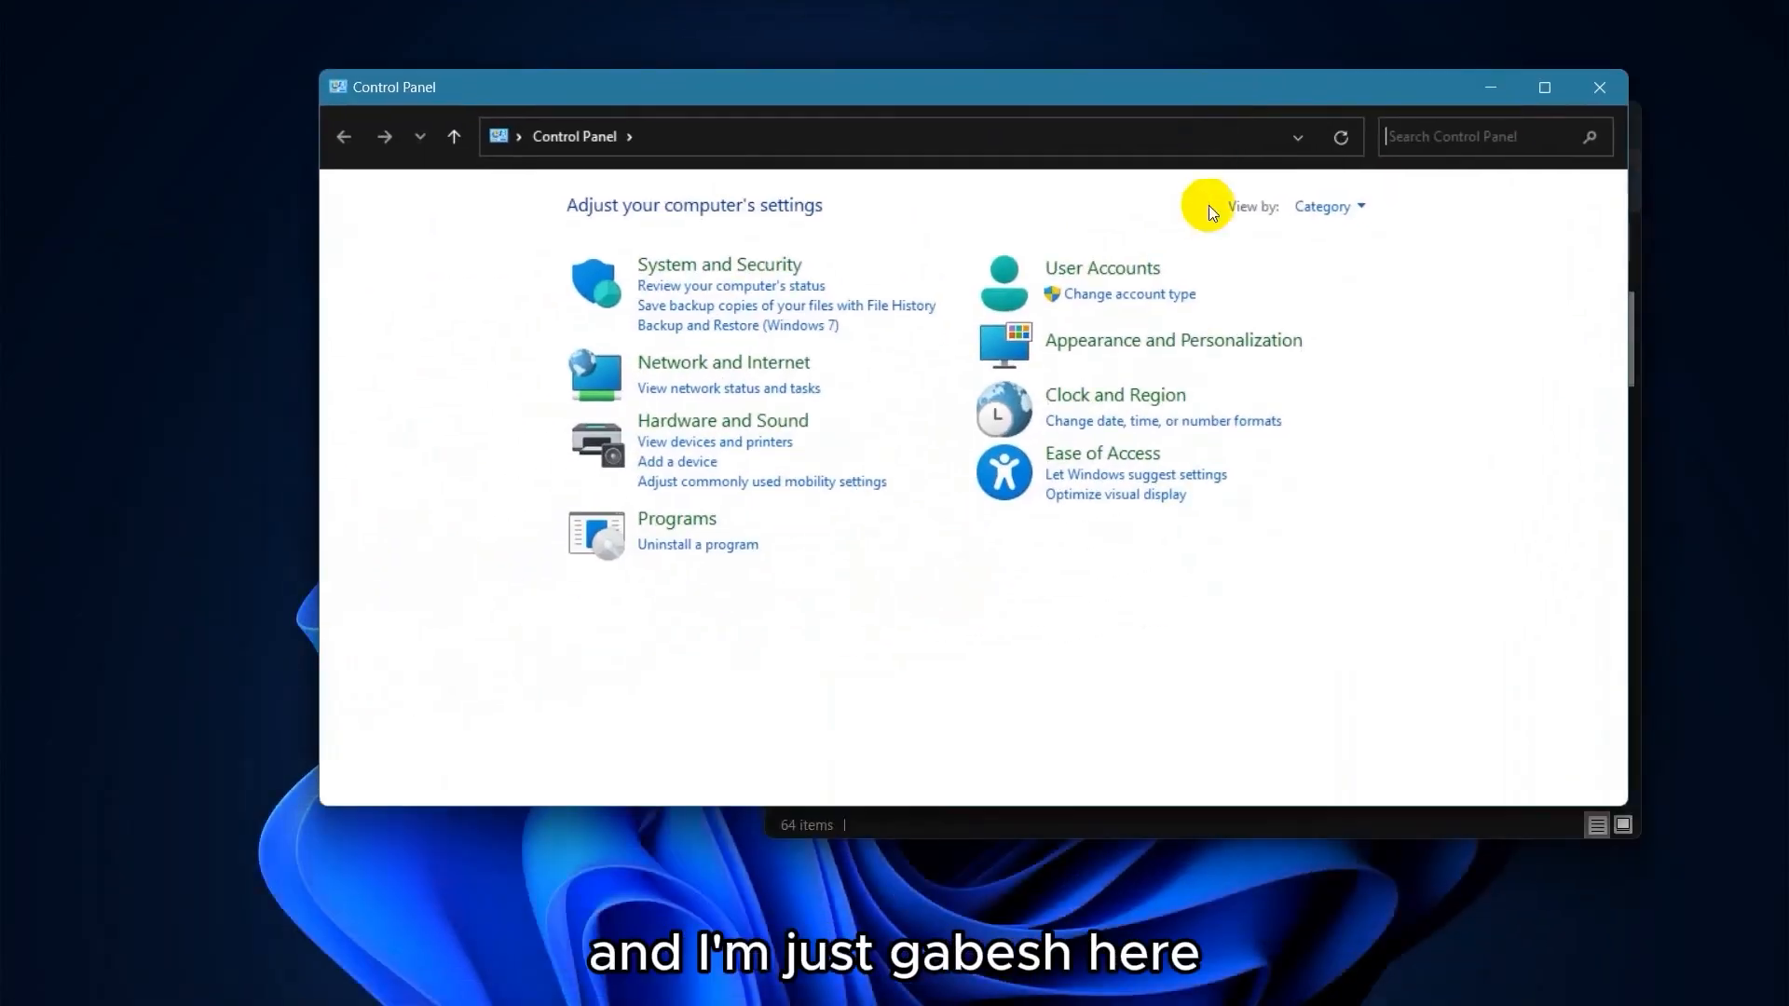
Search Control Panel for 'environment' and open Environment Variables from System Properties.
left_click(1470, 146)
type("environment")
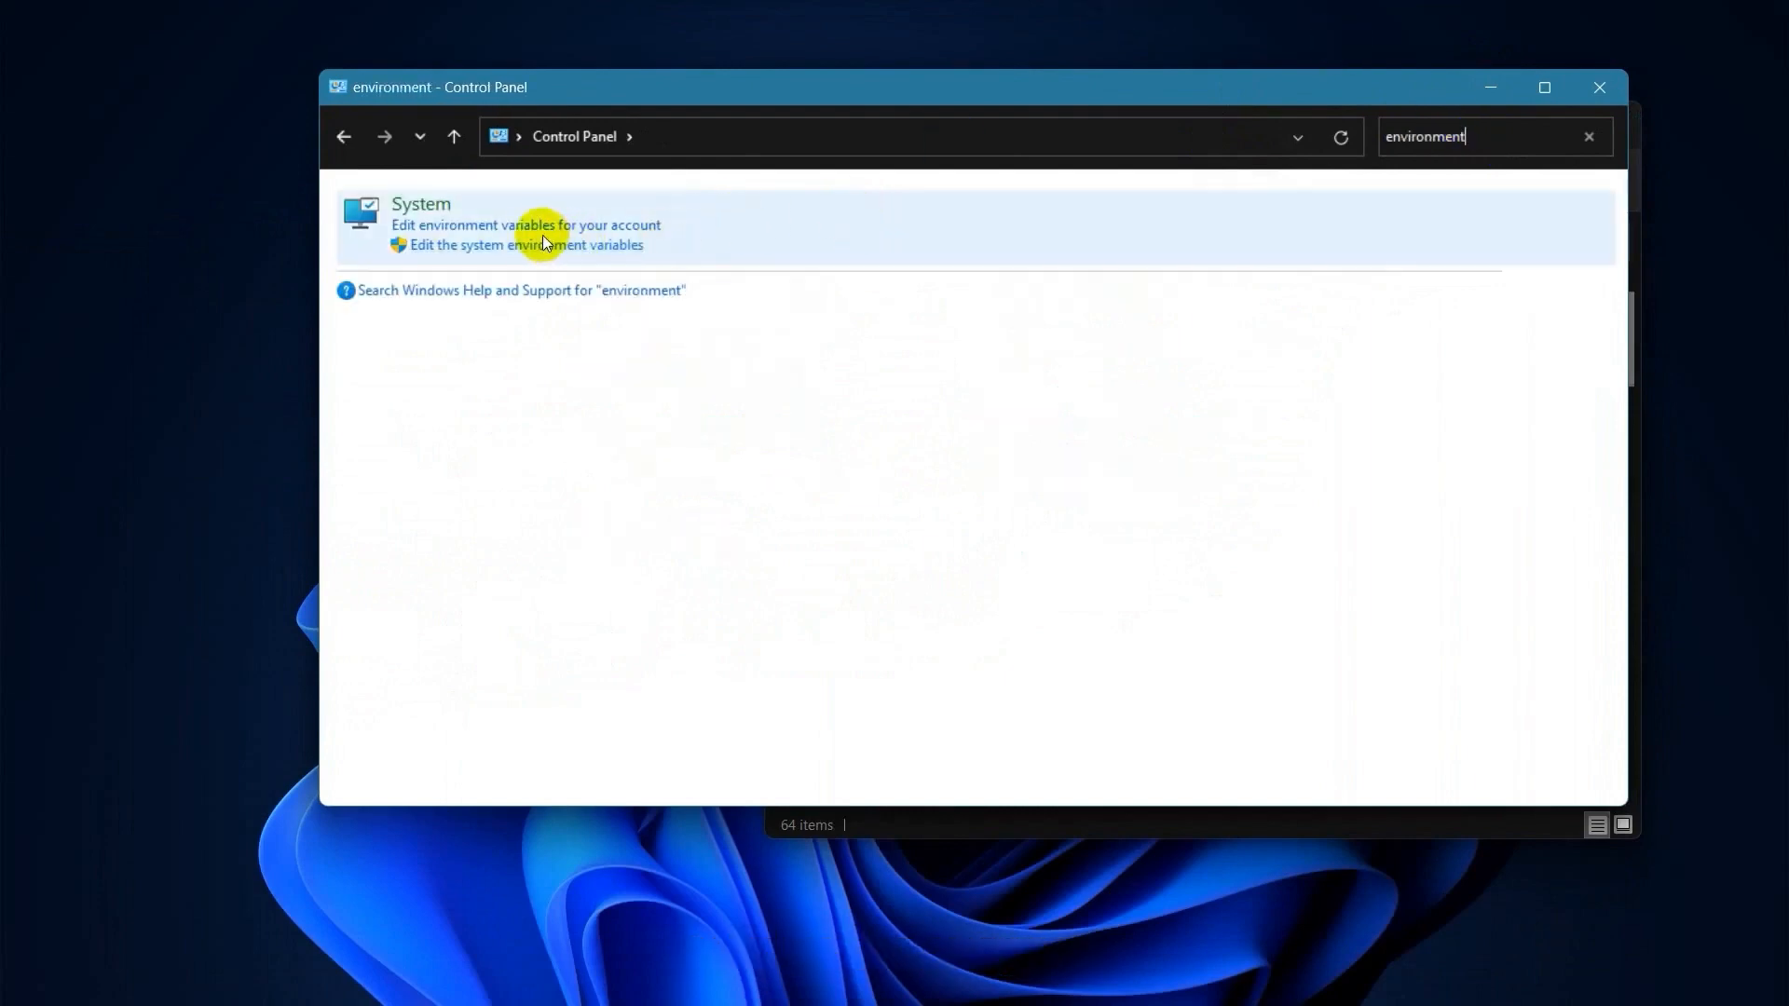
left_click(497, 250)
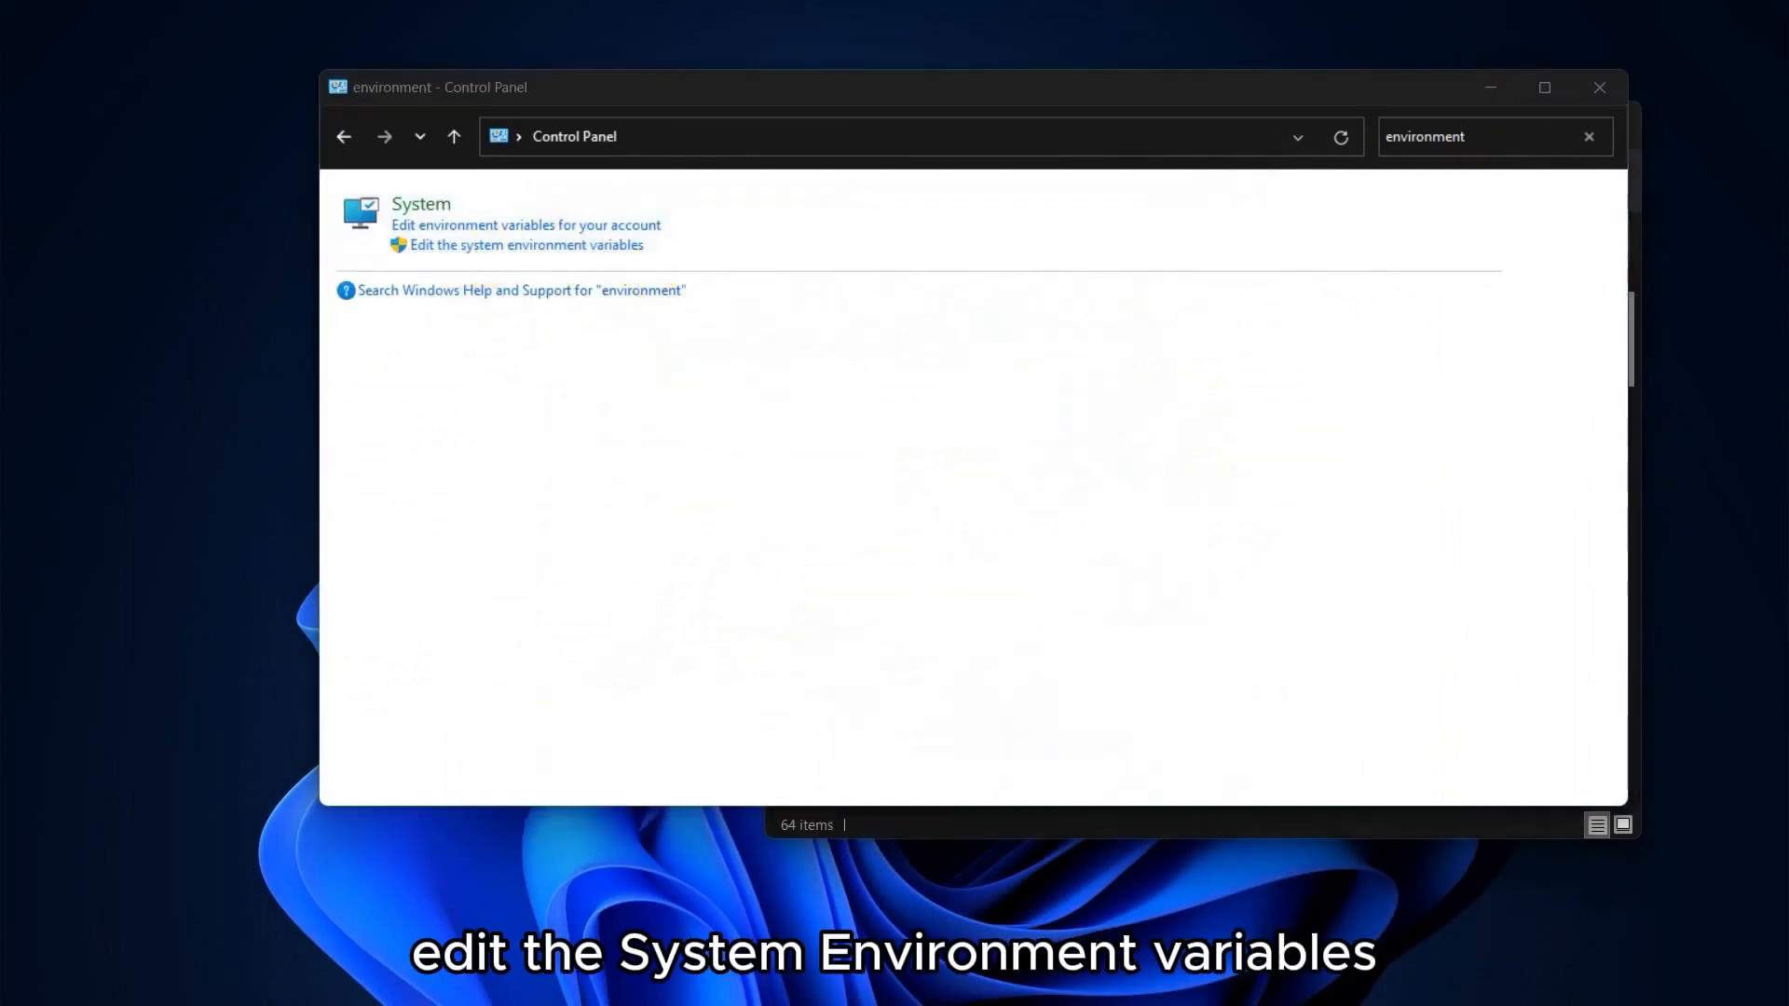
left_click_drag(735, 333, 666, 115)
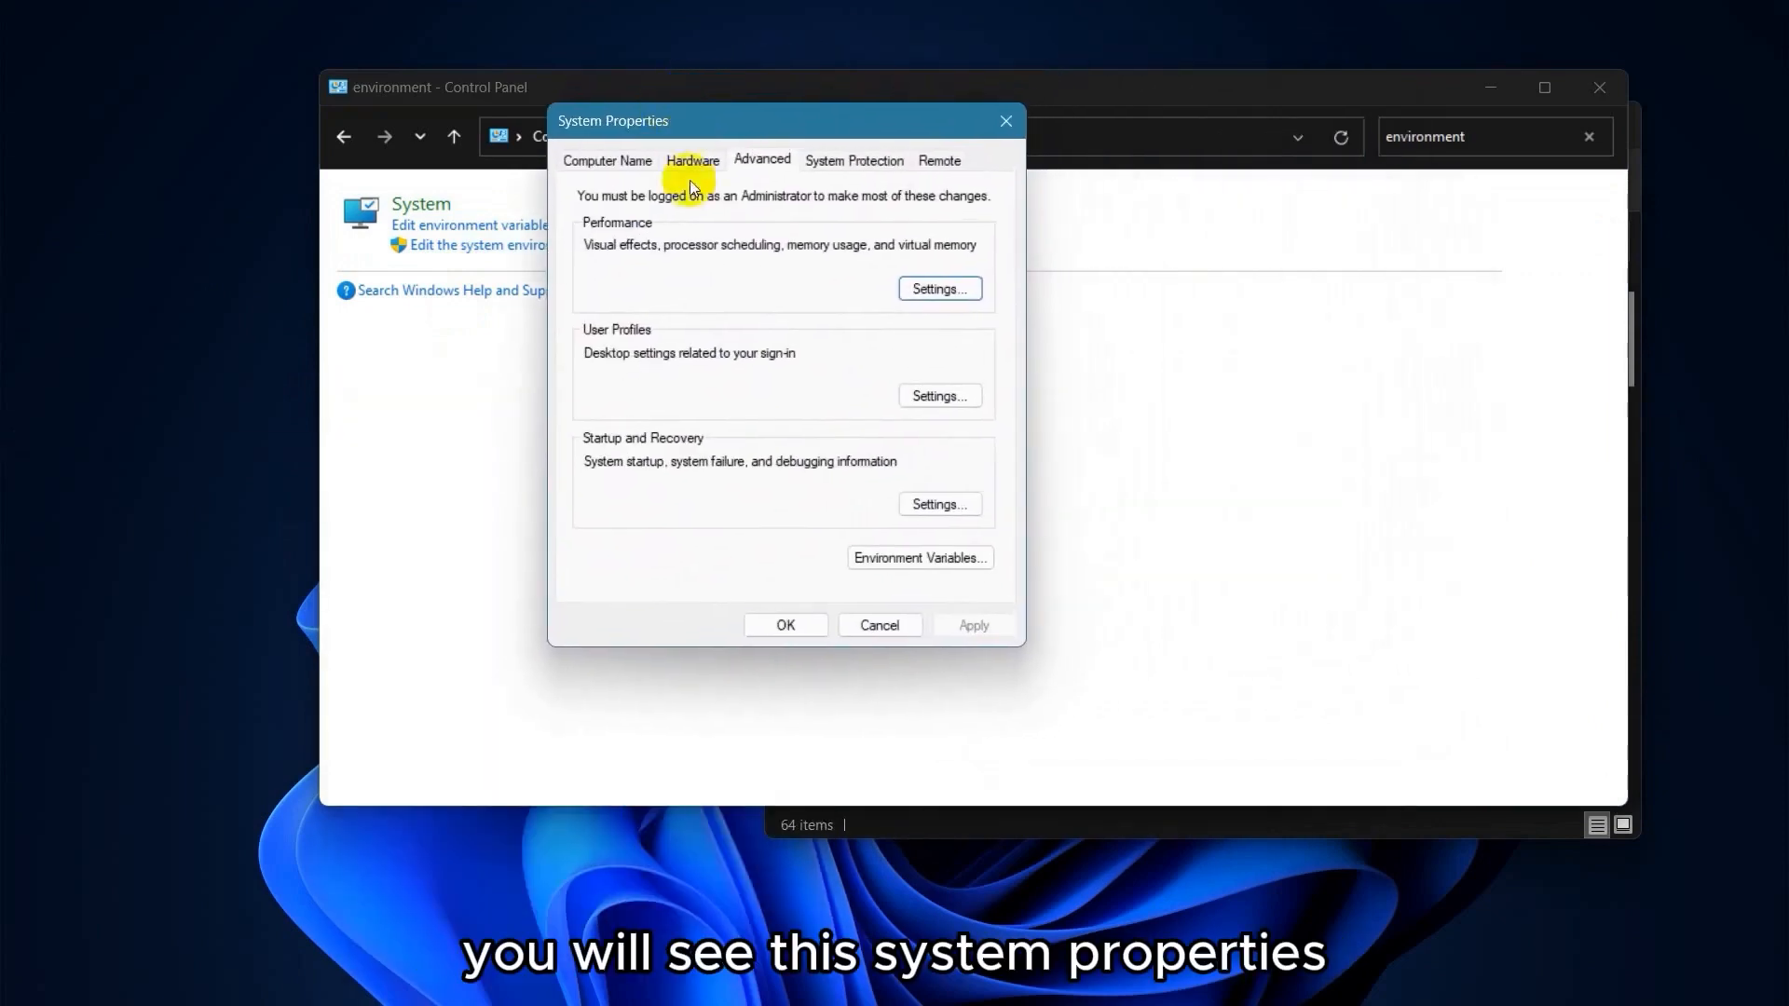
left_click(915, 562)
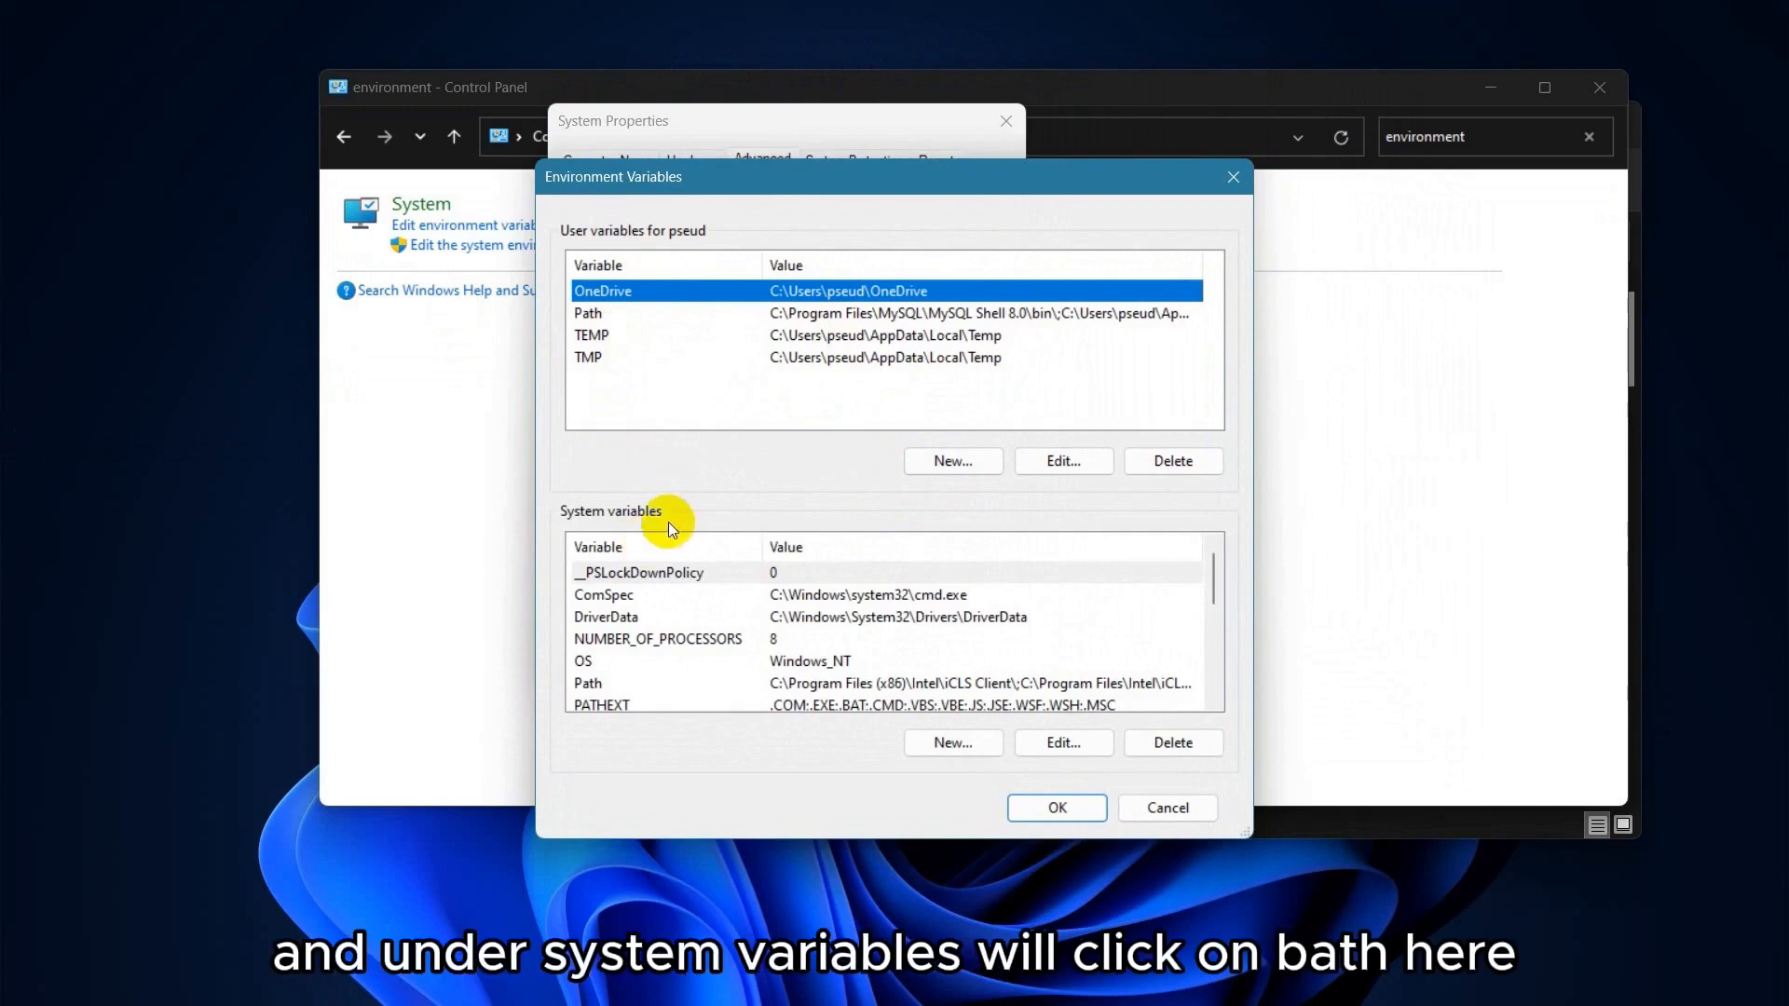
Add C:\Program Files\MySQL\MySQL Server 8.0\bin as a new system Path entry and save.
double_click(746, 685)
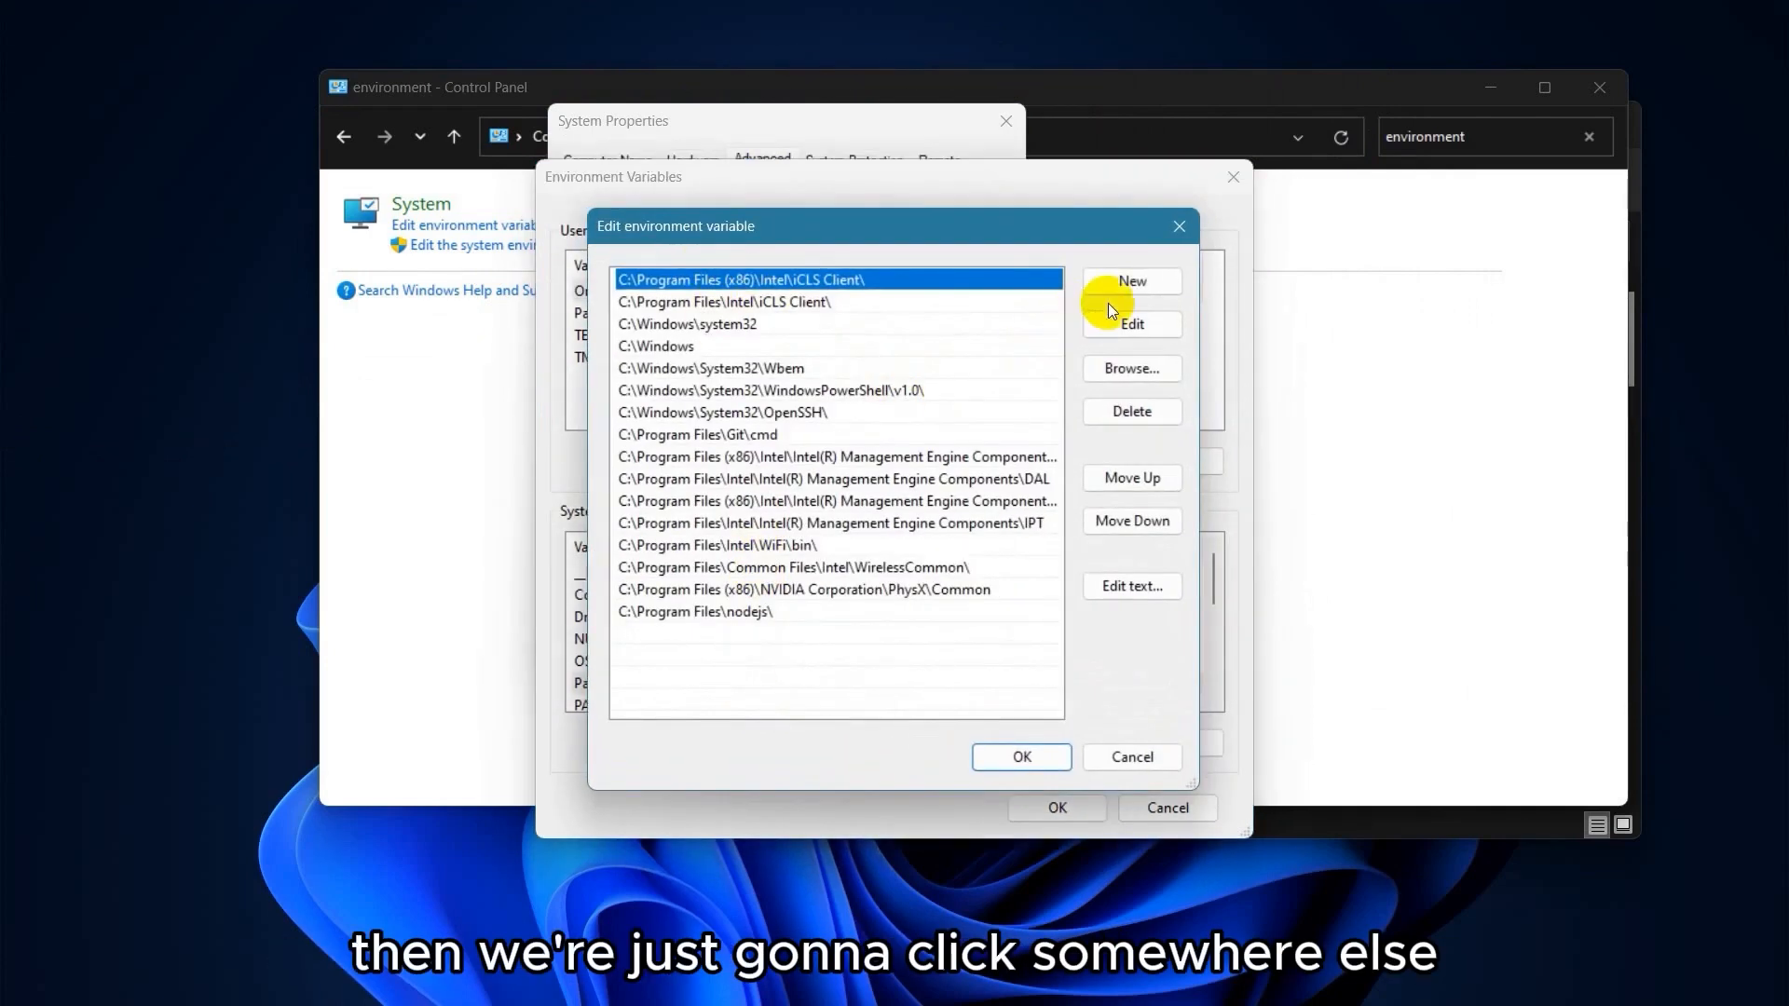
left_click(836, 663)
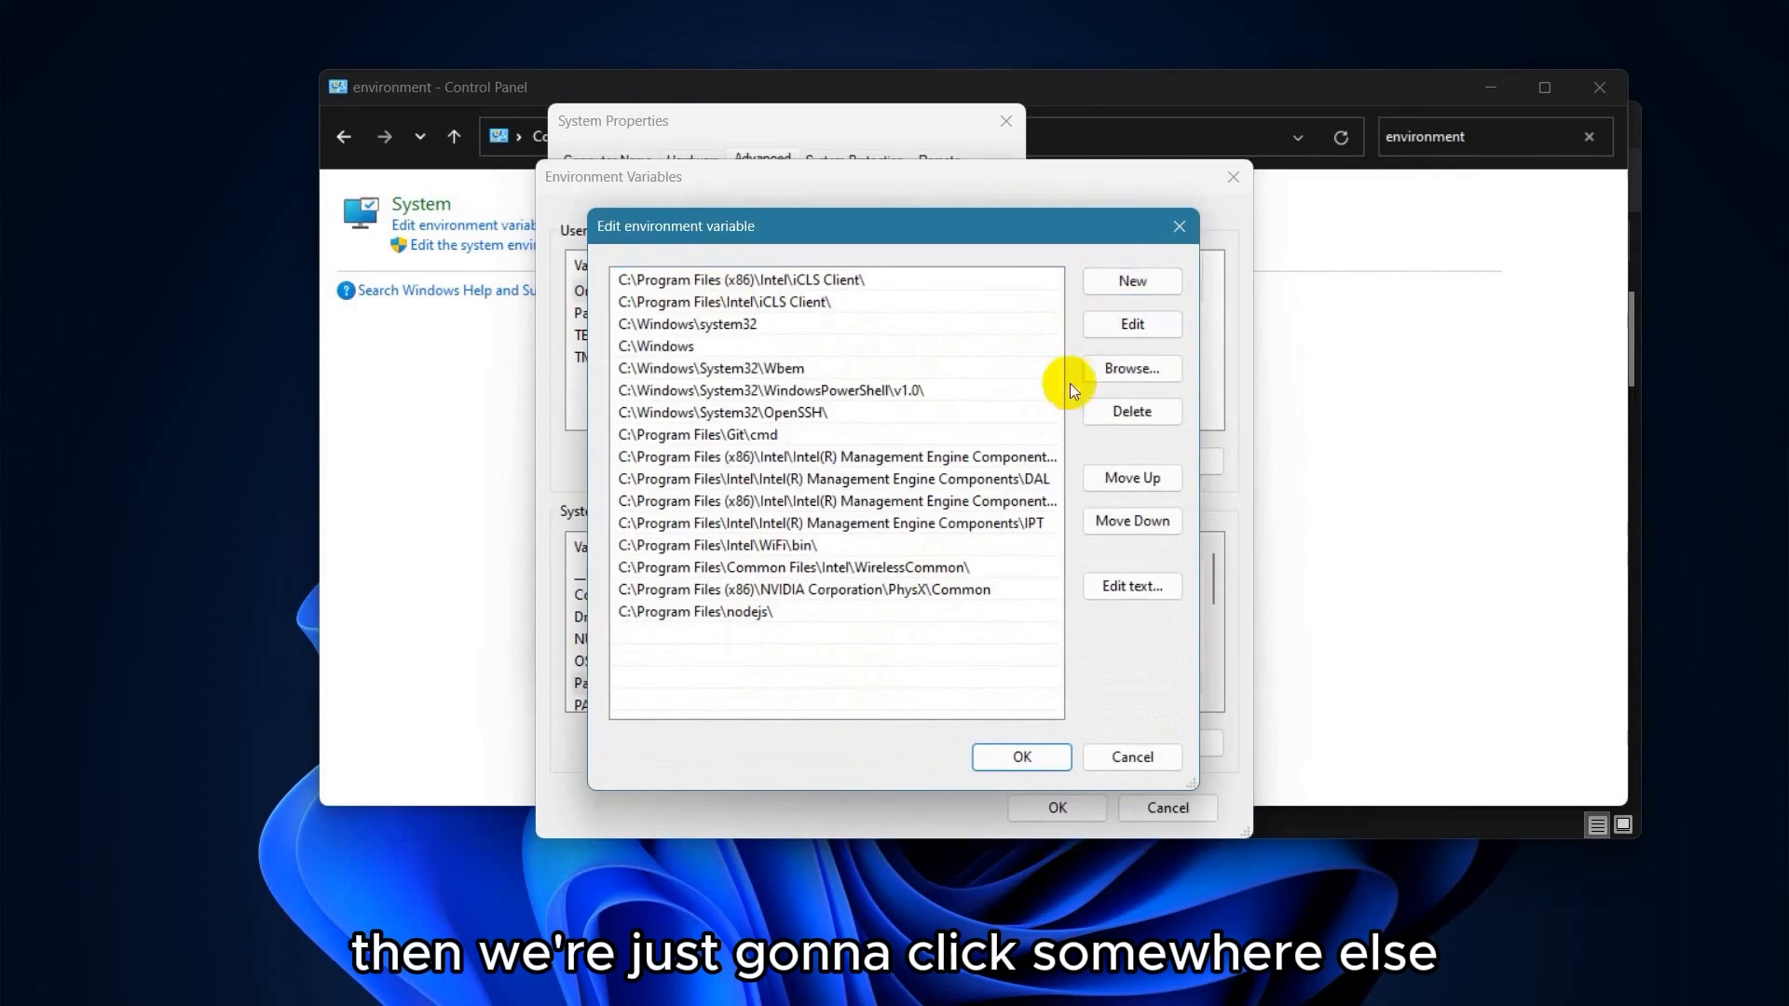
left_click(1127, 283)
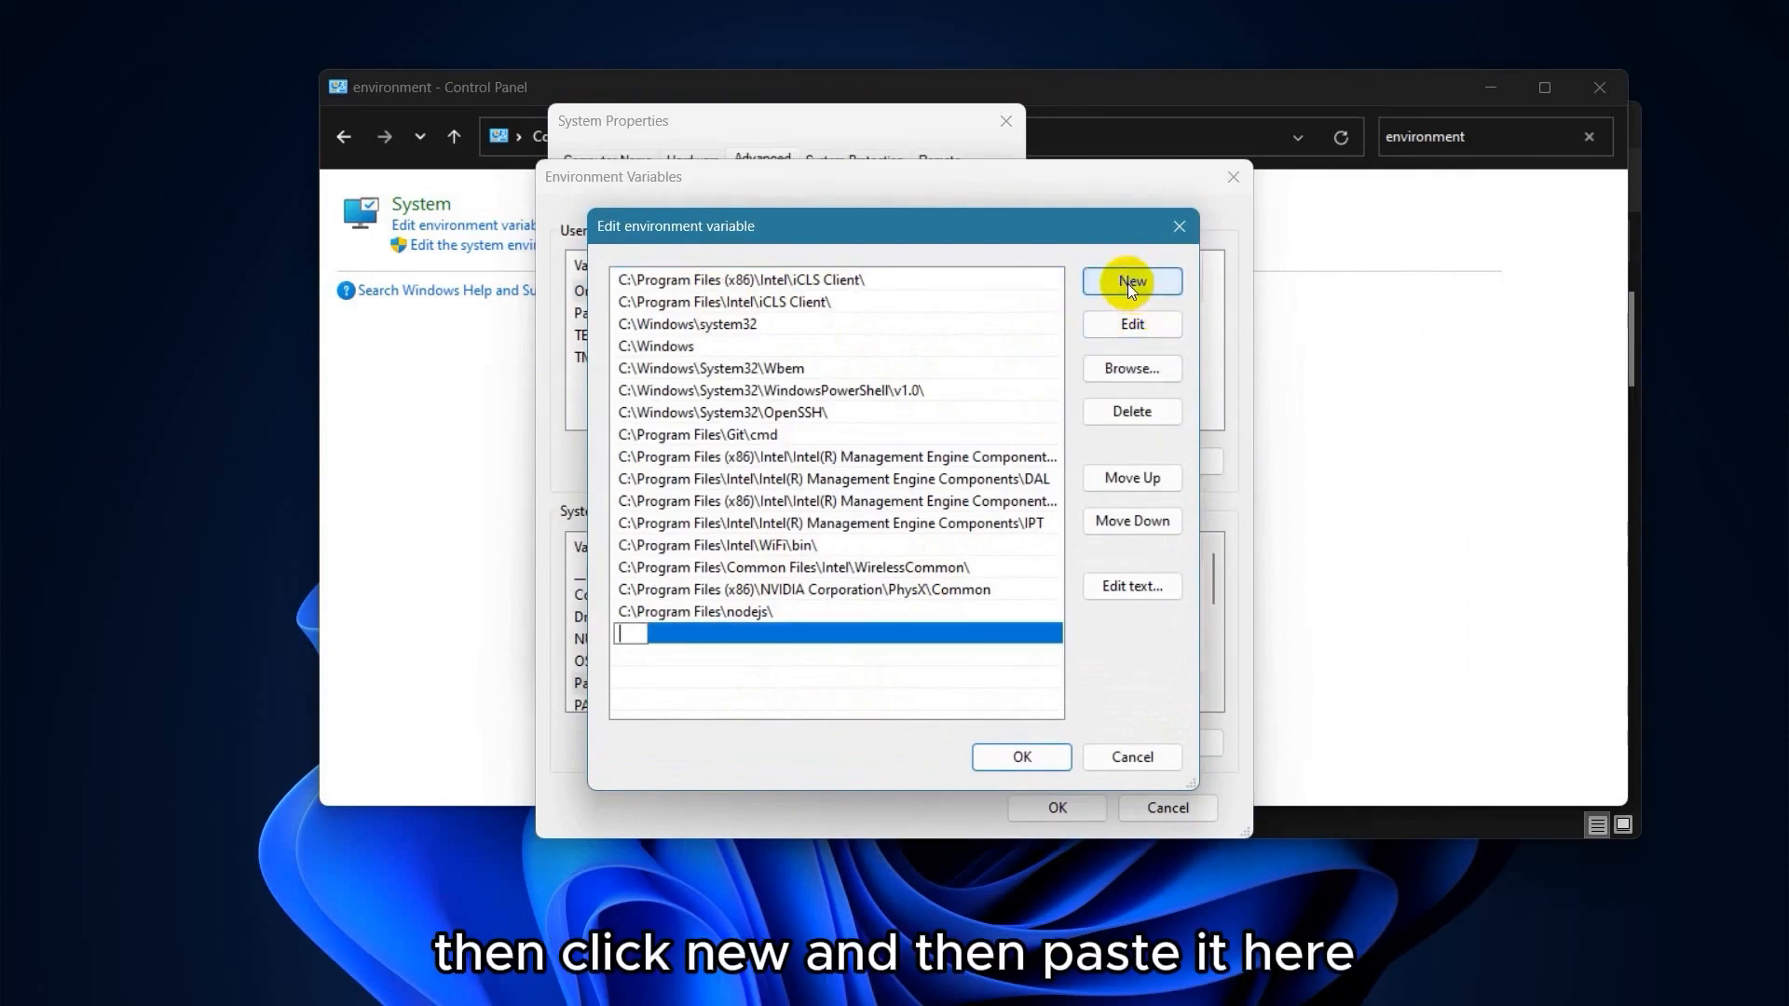
key("ctrl+v")
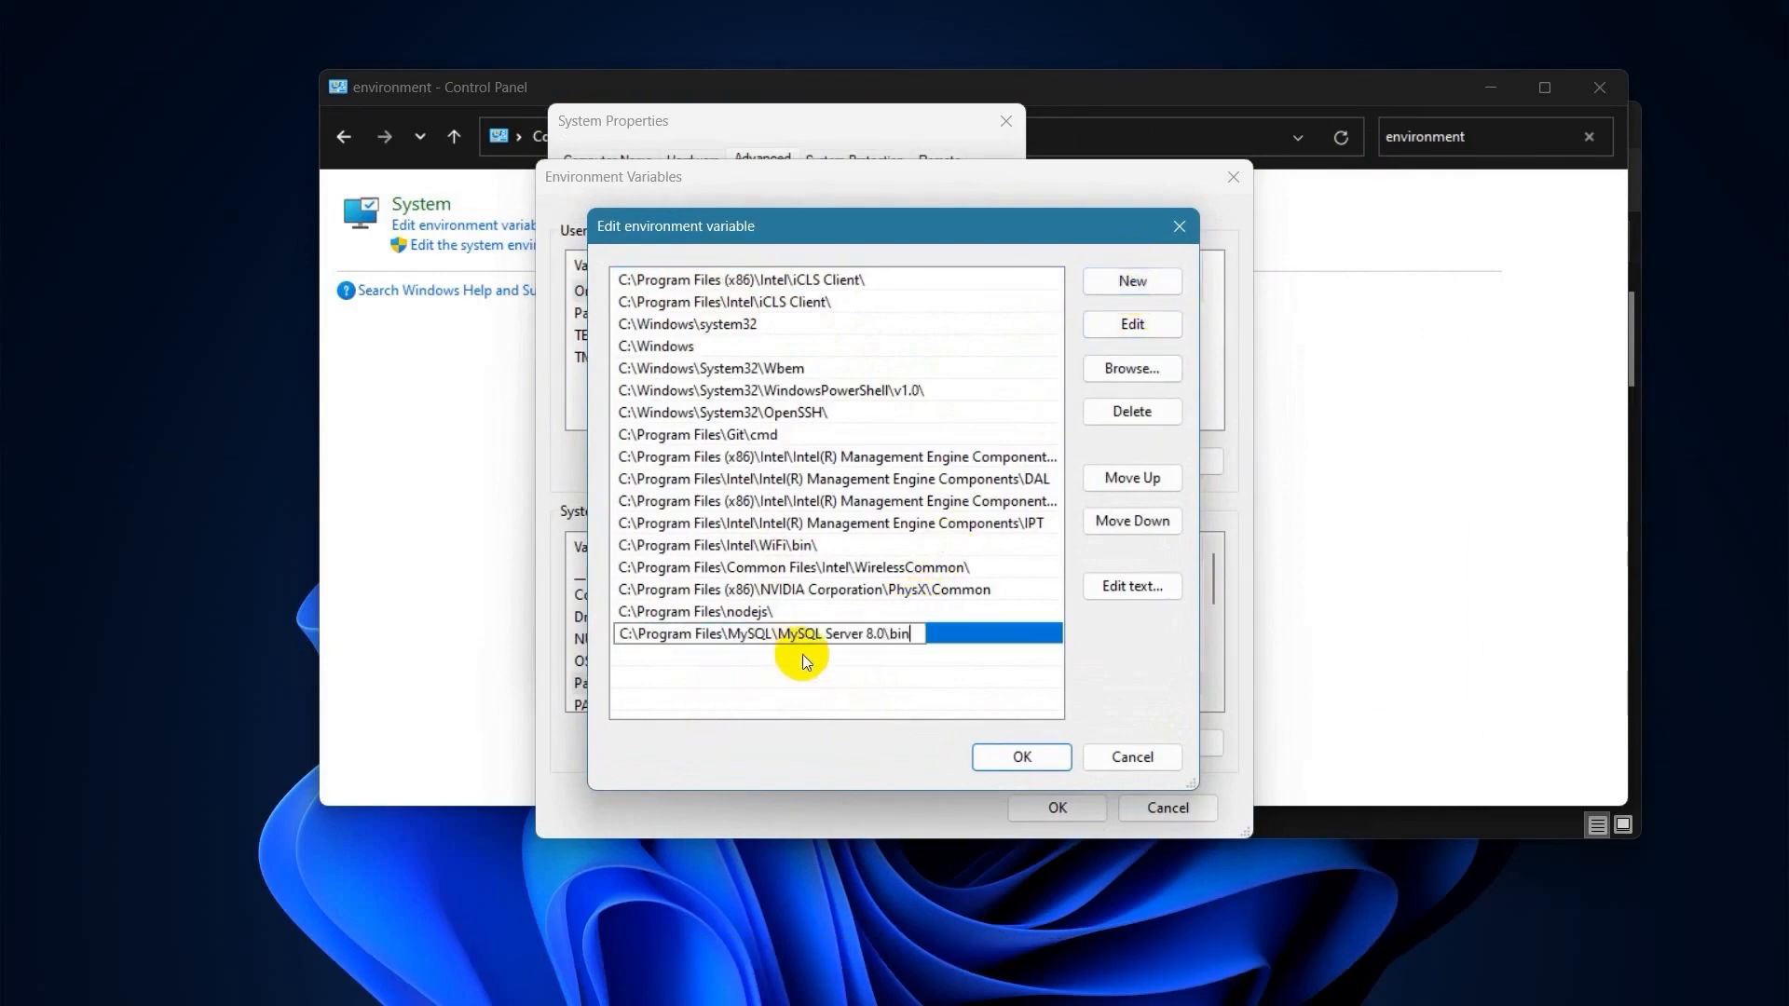
left_click(1023, 757)
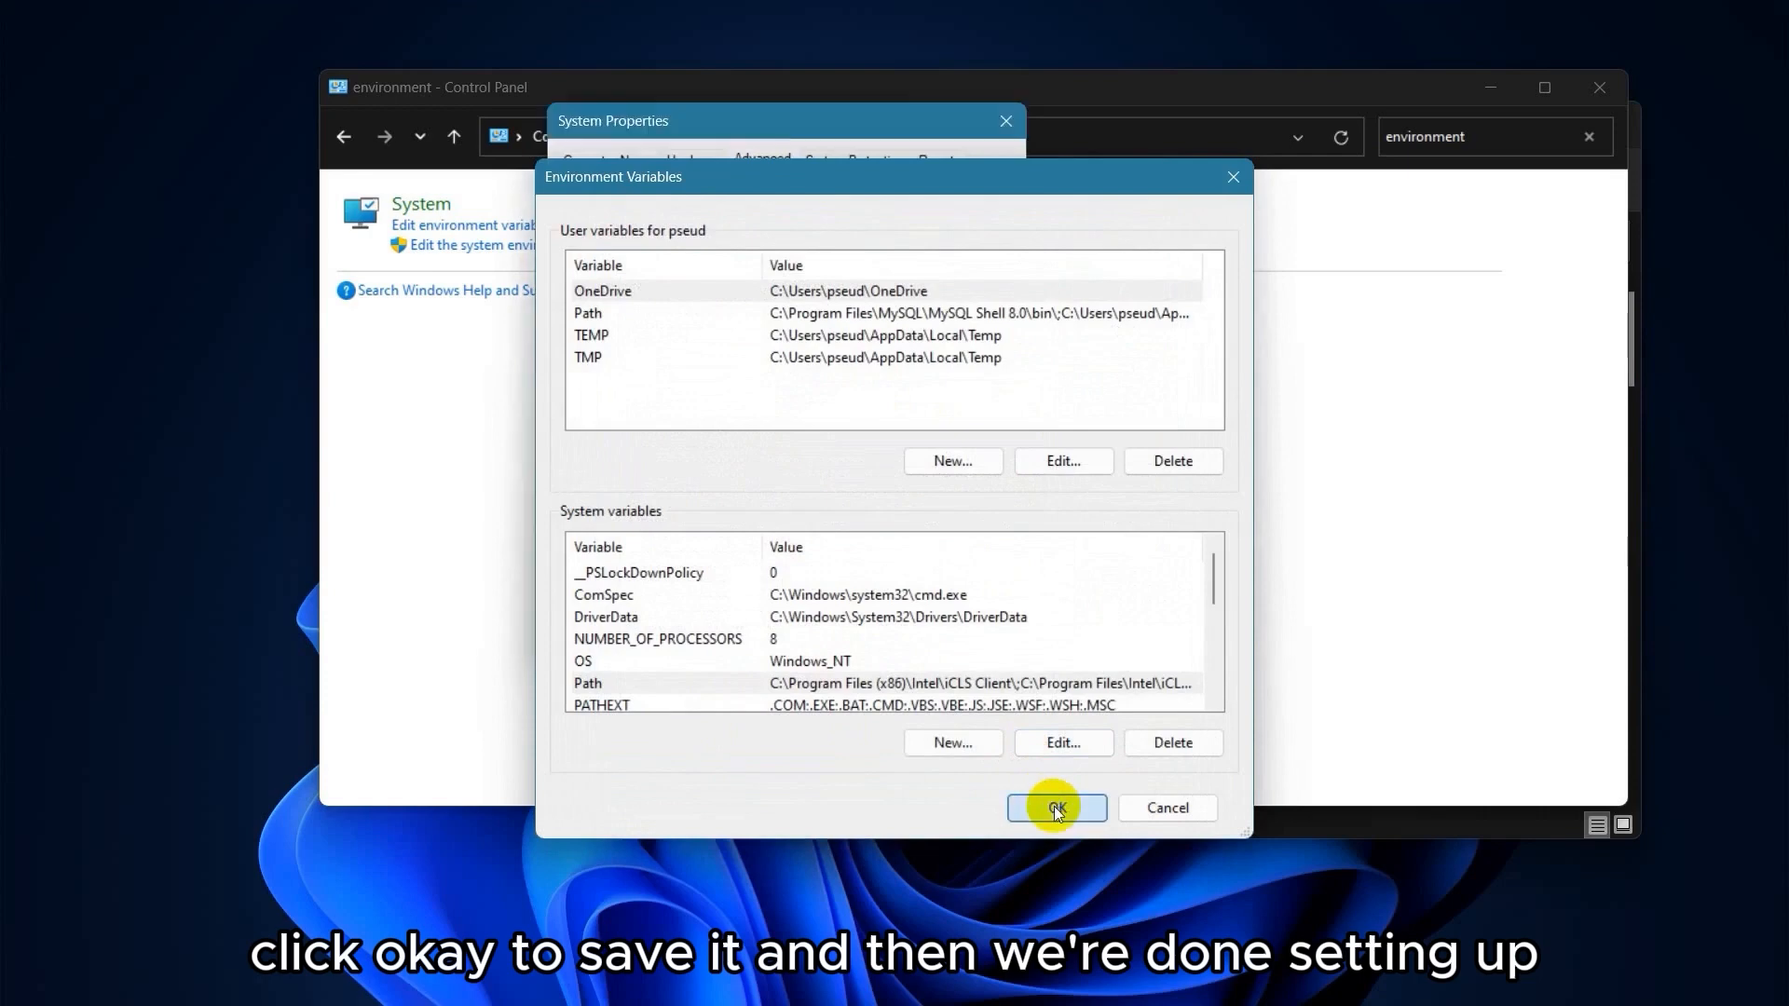
left_click(1054, 807)
Close System Properties, Control Panel and the File Explorer window.
left_click(1006, 120)
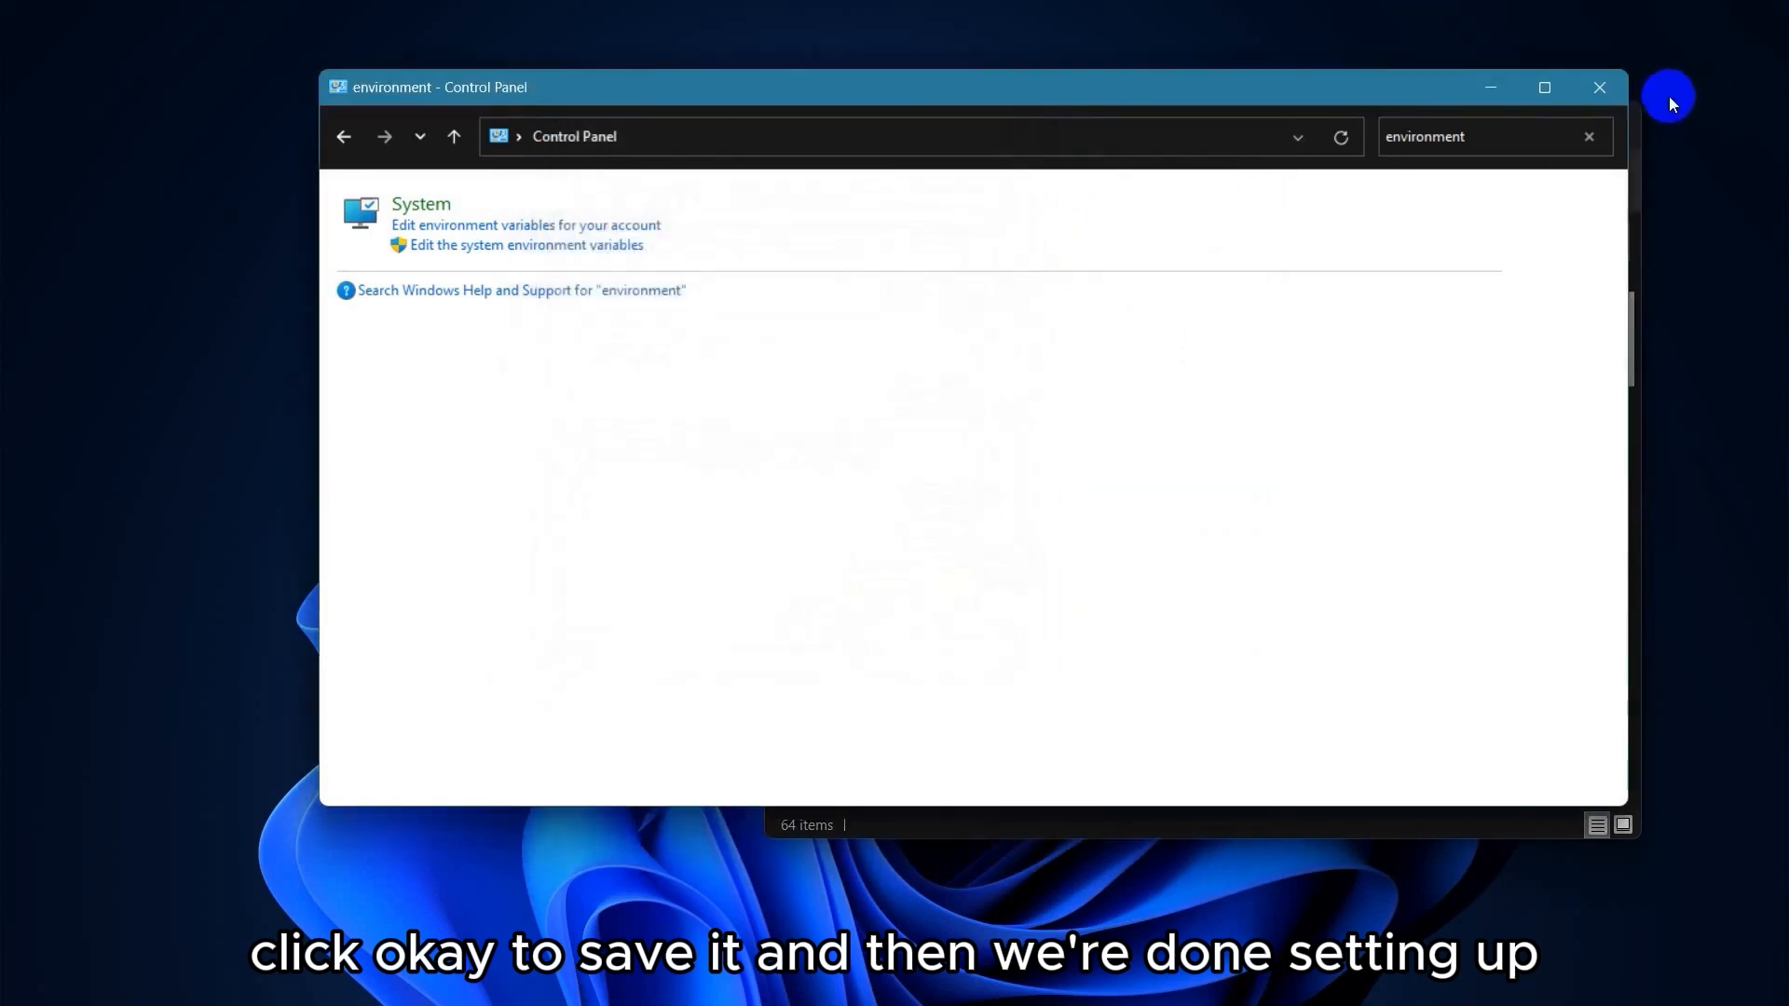
left_click(1601, 91)
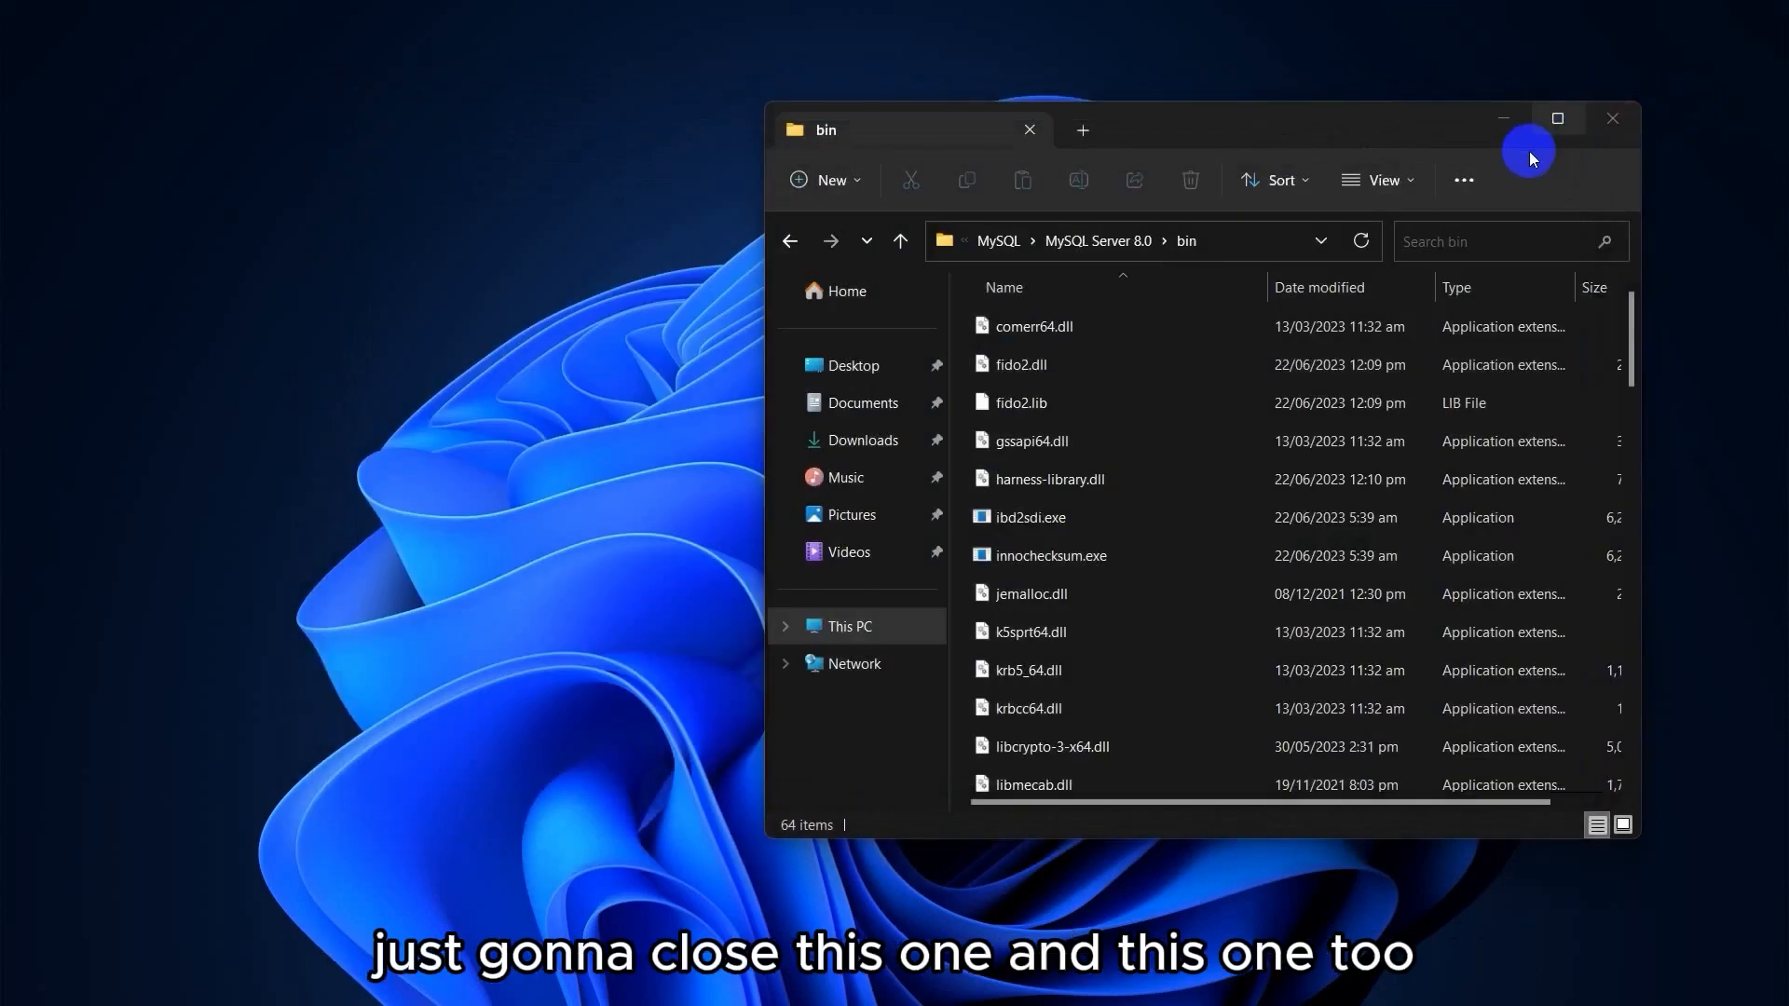
left_click(1606, 125)
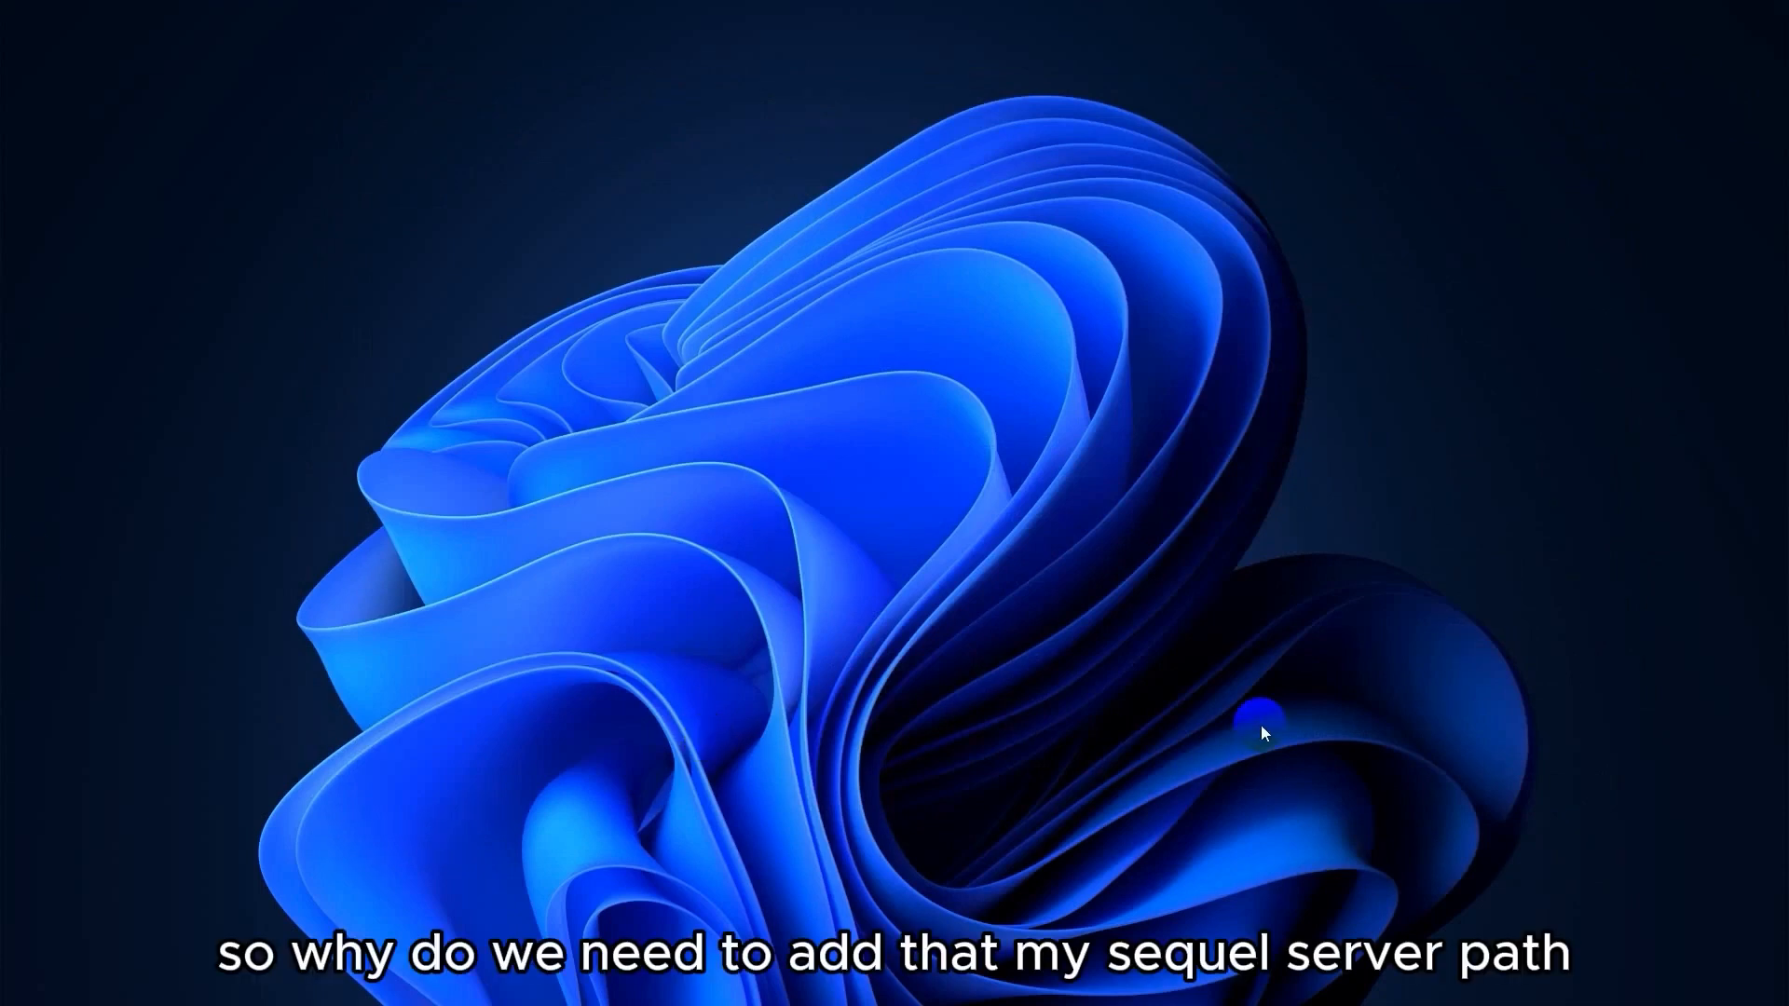